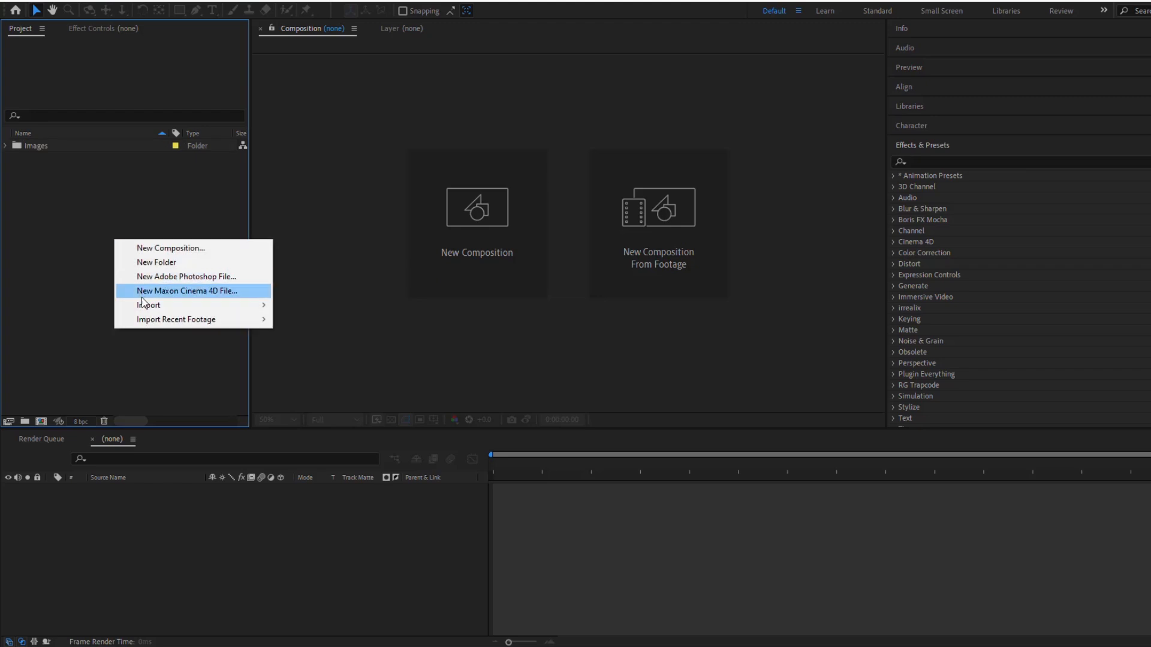
Import background-metal-texture and coin-png from the images directory and put both files into the Images folder of the project.
mouse_move(217, 305)
left_click(314, 301)
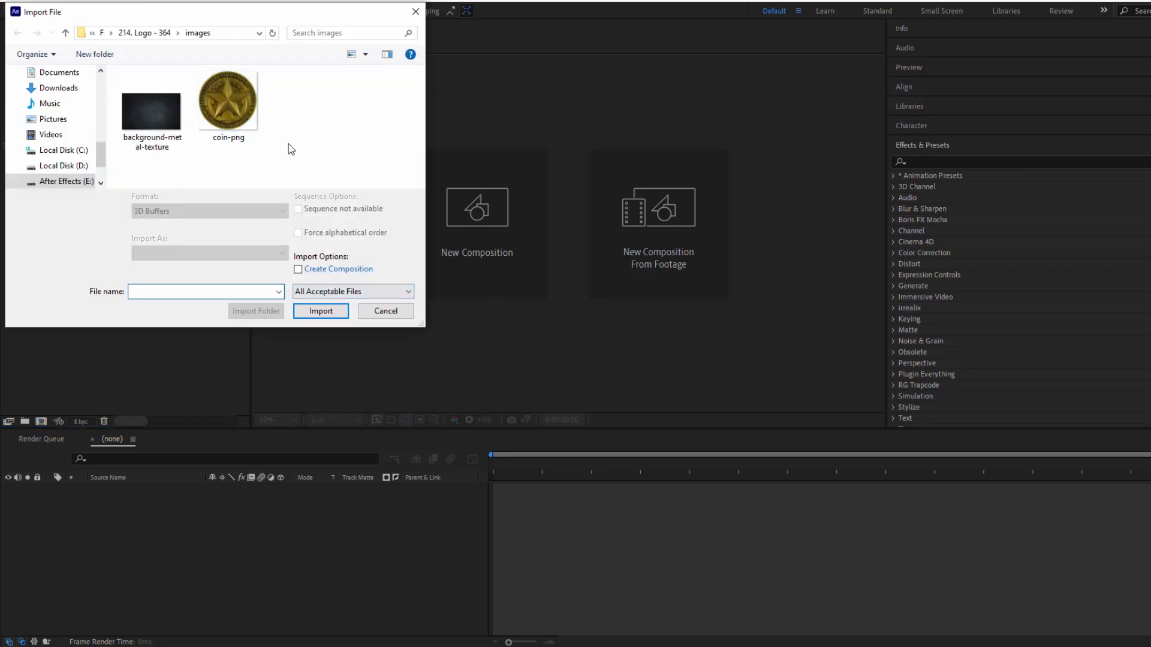
left_click_drag(289, 144, 124, 98)
left_click(321, 311)
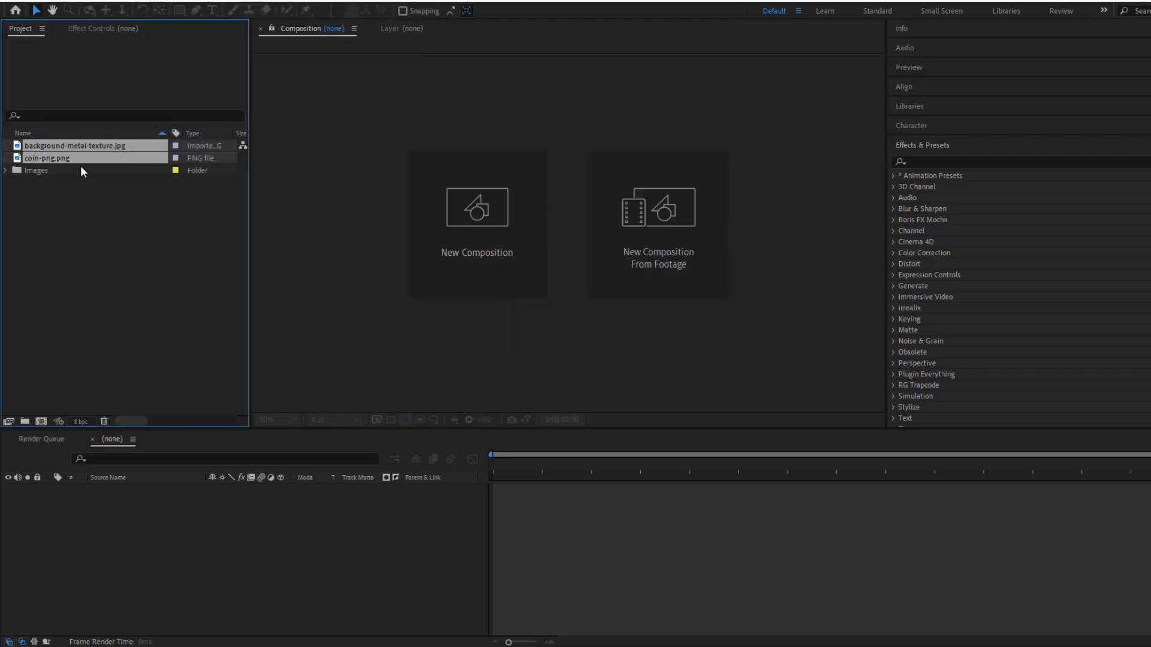
left_click_drag(79, 162, 76, 173)
left_click(81, 195)
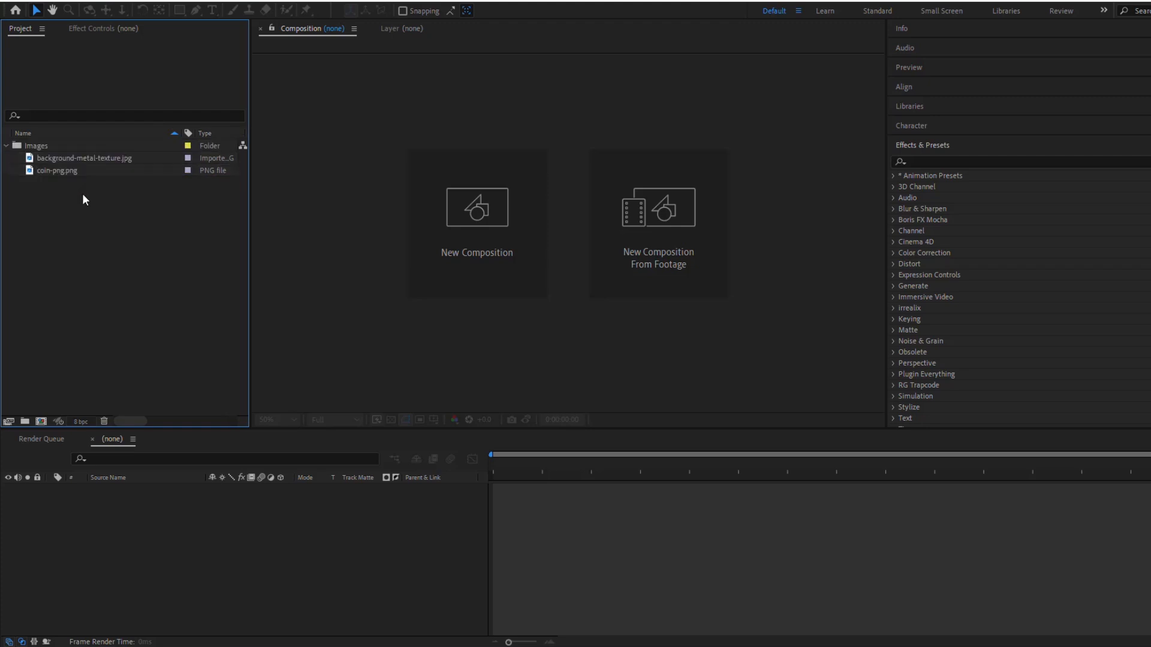
Create a 1920x1080, 29.97 fps, 12-second composition named Comp 1 and add coin-png.png to it as a layer.
left_click(446, 229)
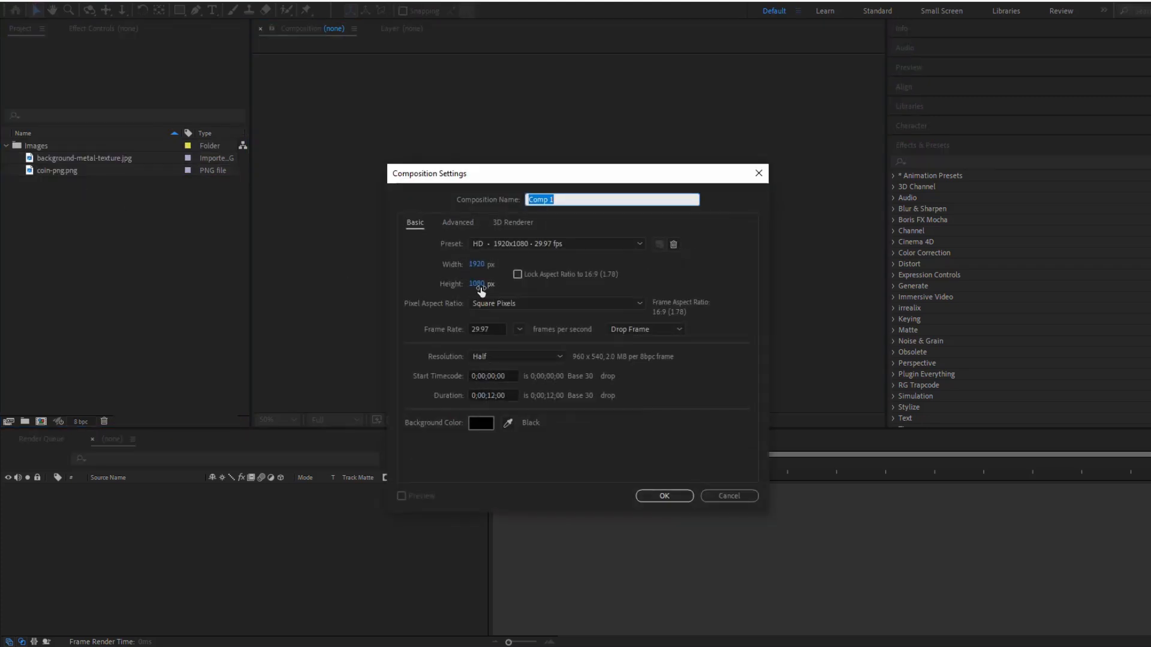
left_click(663, 496)
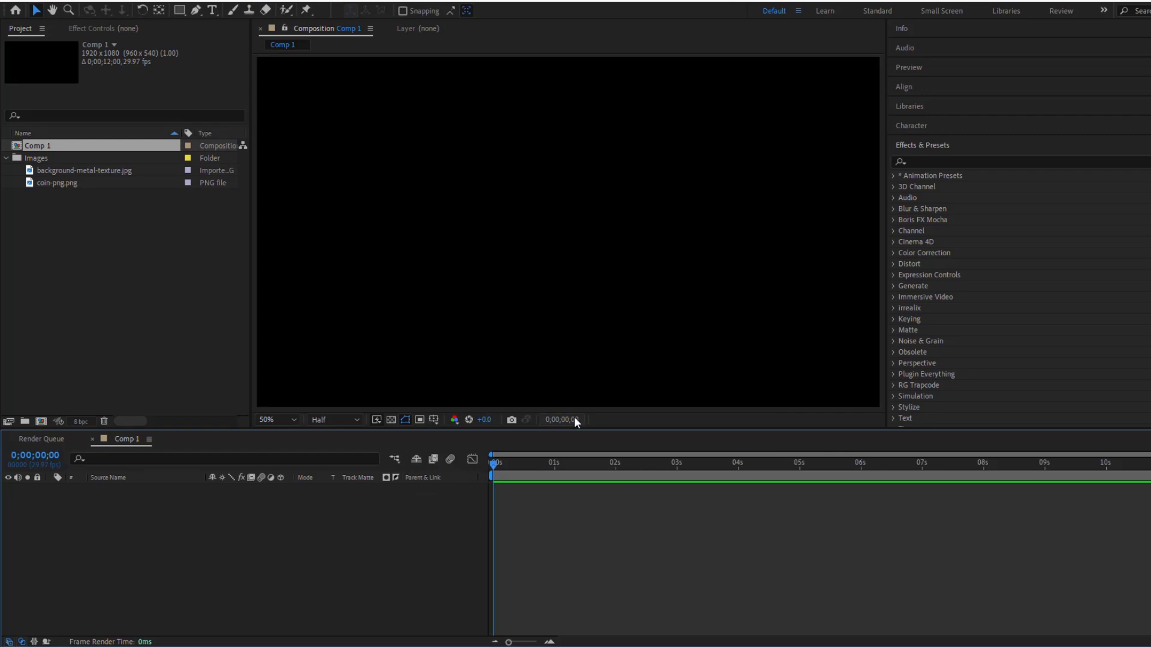
left_click(63, 183)
left_click_drag(78, 185, 100, 490)
Scale the coin layer down to 57% and collapse its properties.
key("s")
mouse_move(227, 500)
left_mouse_down()
mouse_move(200, 509)
mouse_move(217, 511)
left_mouse_up()
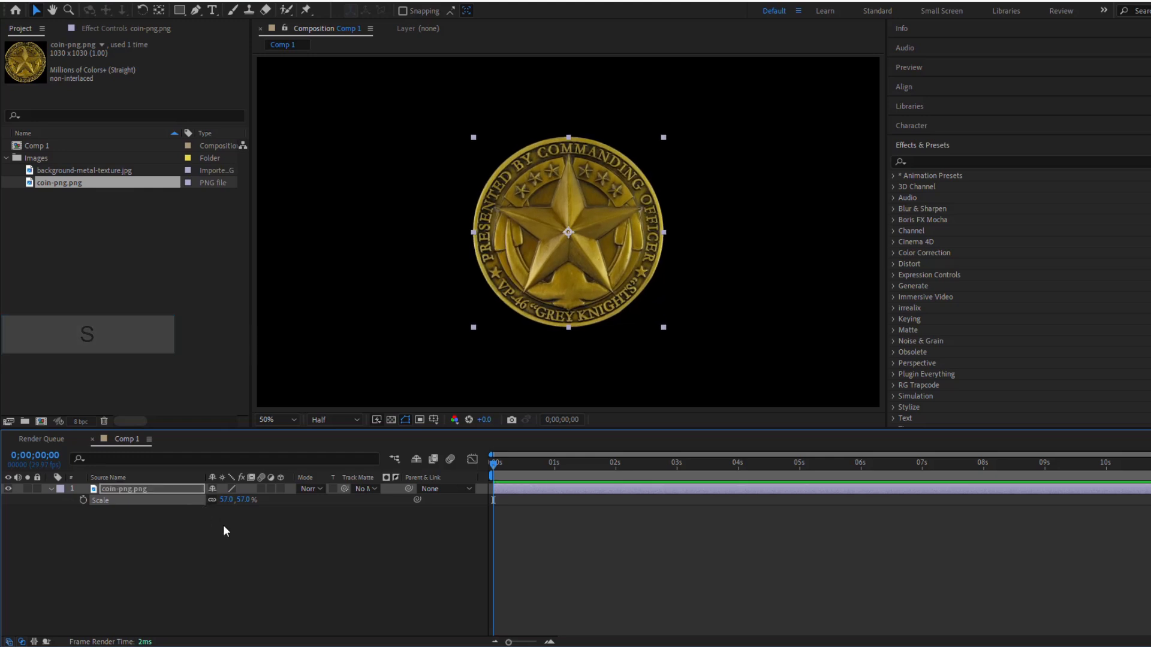
left_click(51, 489)
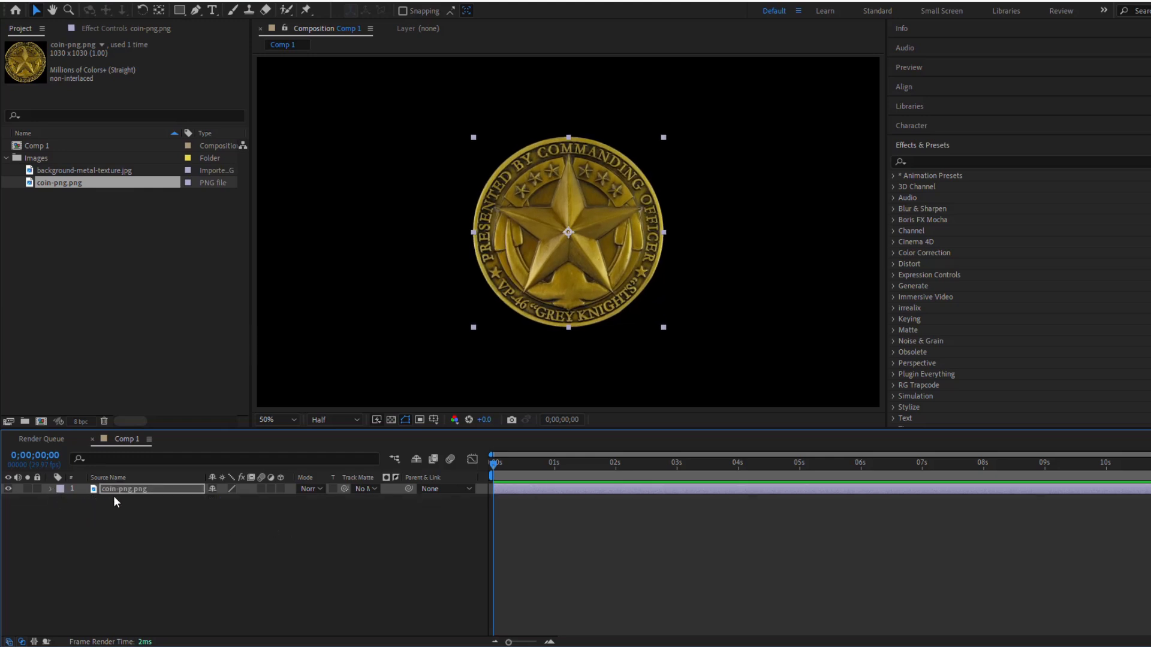
Pre-compose the coin layer as "Logo", moving all attributes into the new composition.
right_click(124, 488)
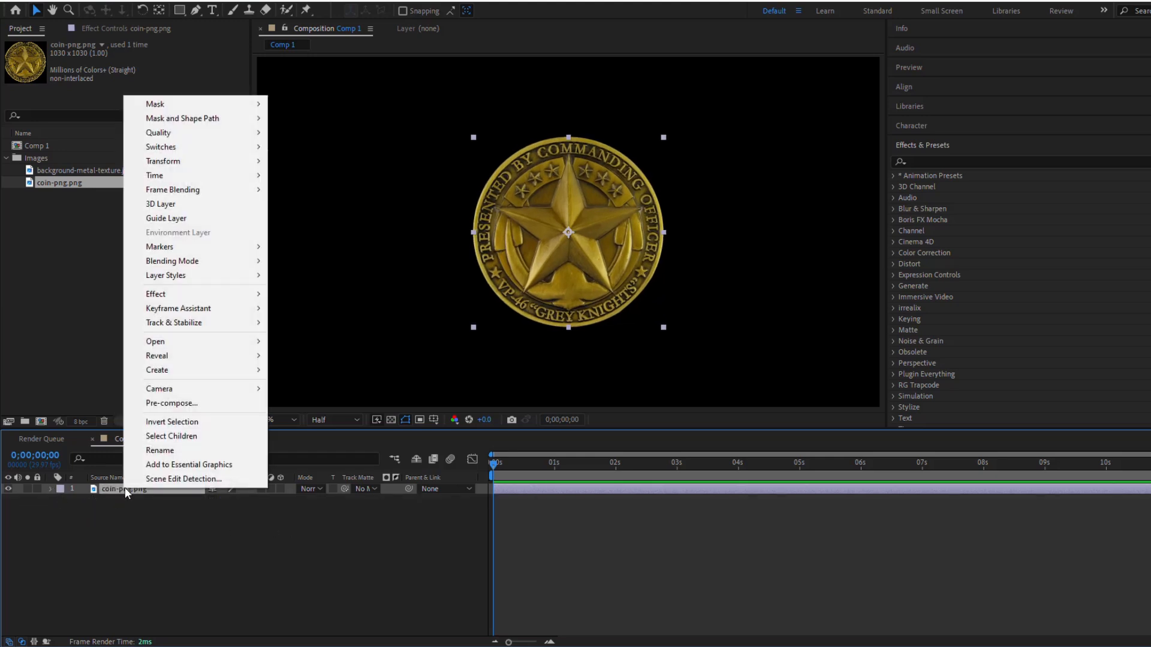
left_click(169, 405)
left_click(323, 322)
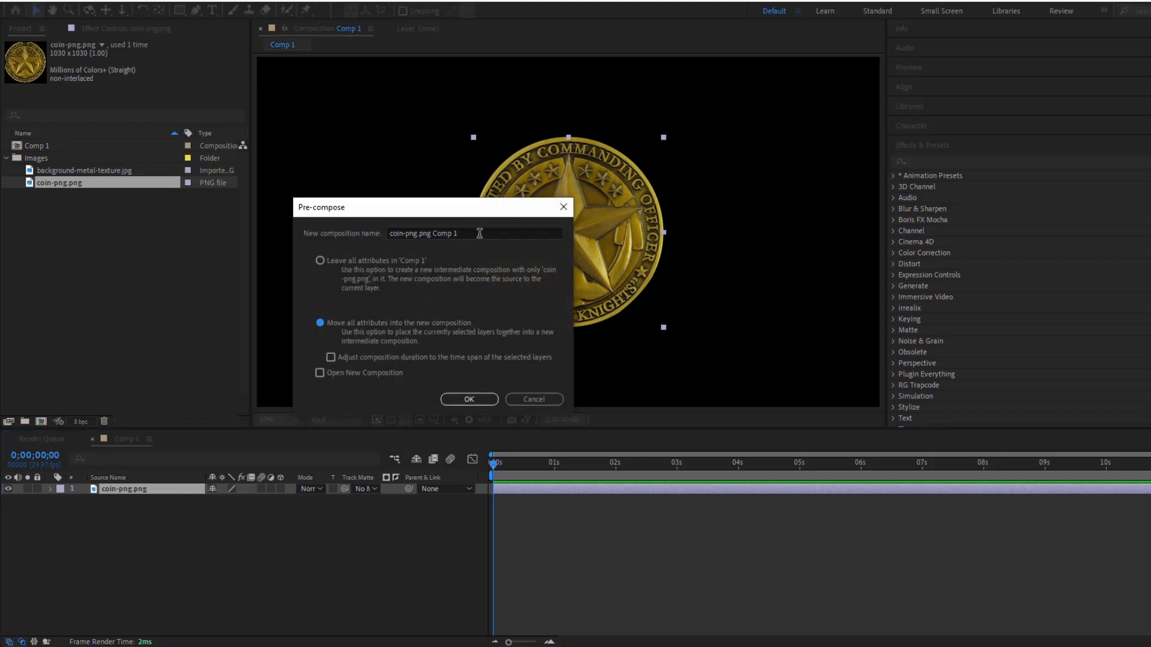
type("Logo")
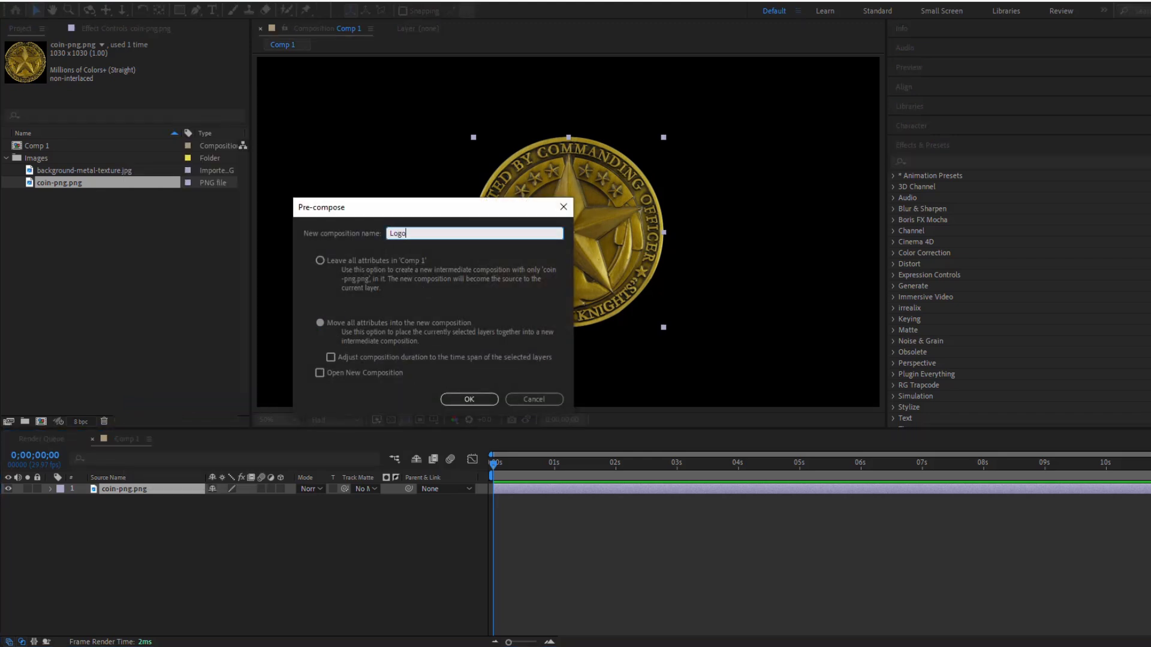
left_click(457, 393)
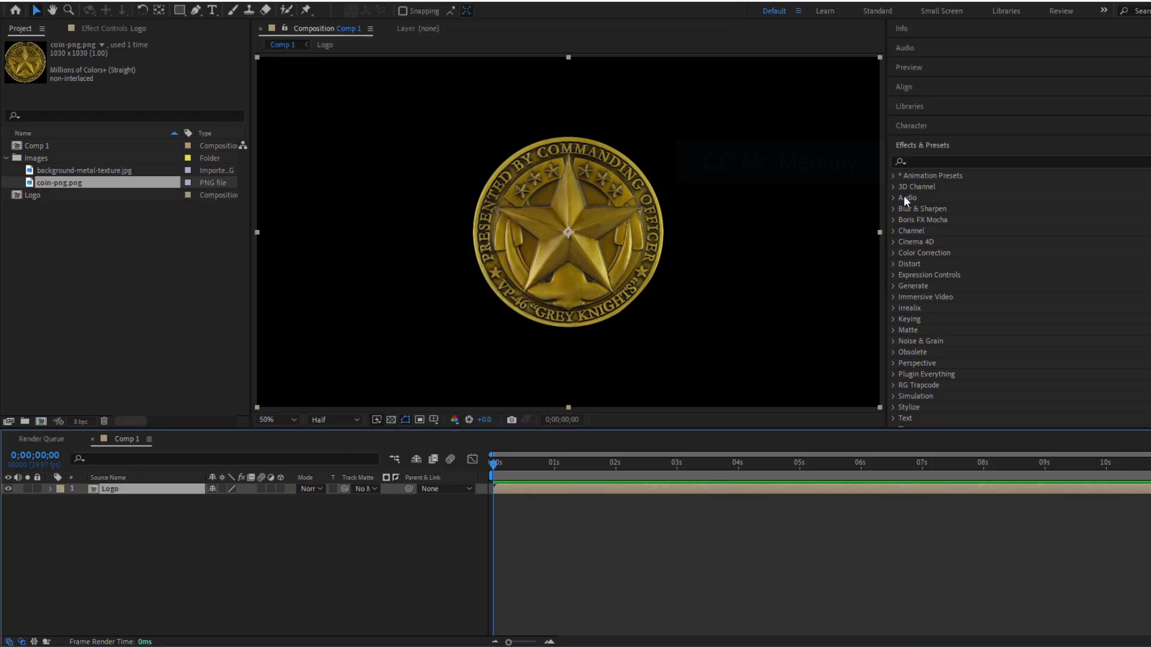
Apply the CC Mr. Mercury effect to the Logo layer and scrub to about three seconds to preview it.
left_click(938, 161)
type("Mr")
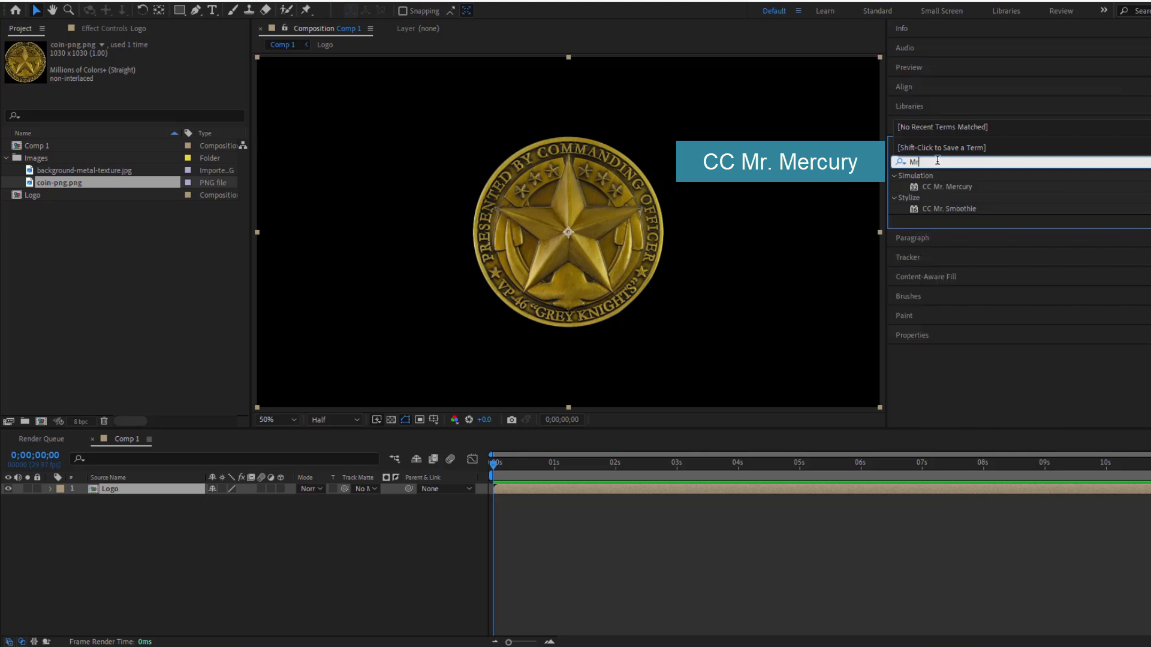
left_click_drag(956, 187, 174, 491)
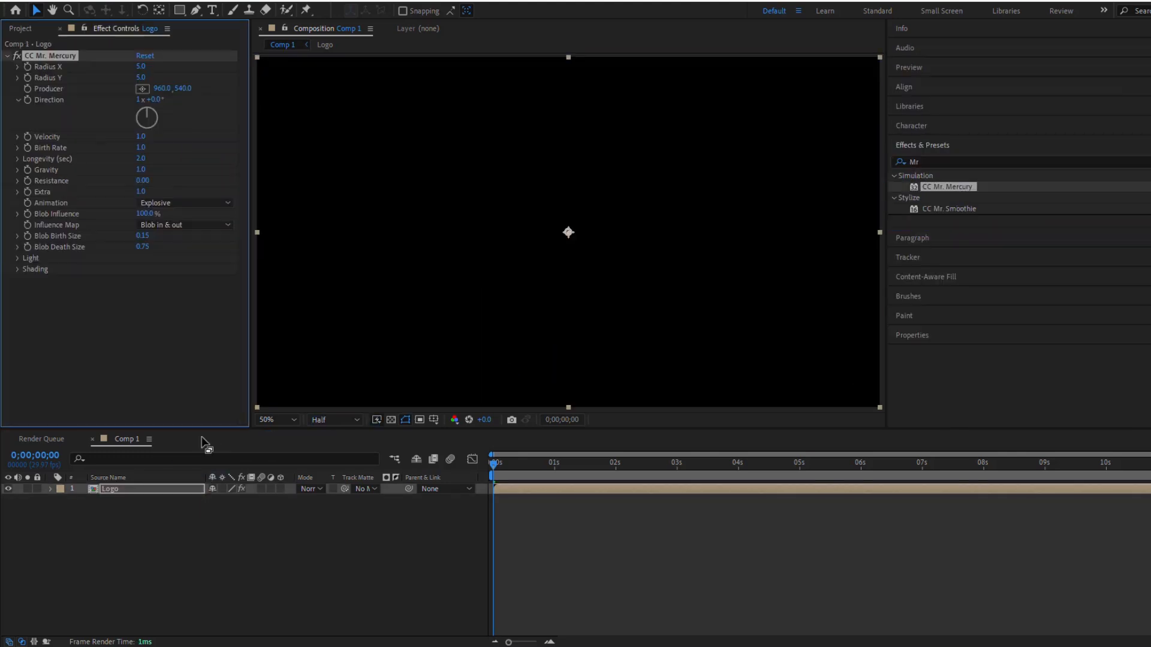
left_click_drag(499, 463, 687, 501)
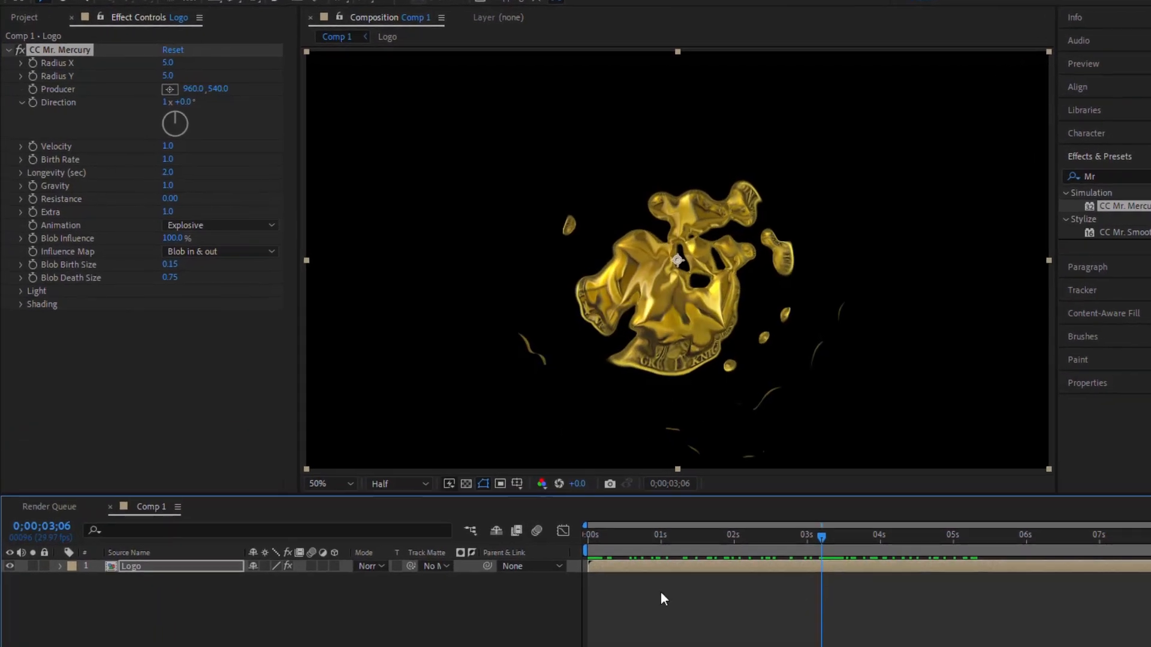
Add a second copy of the Logo composition beneath the Logo layer that carries the effect.
left_click(24, 19)
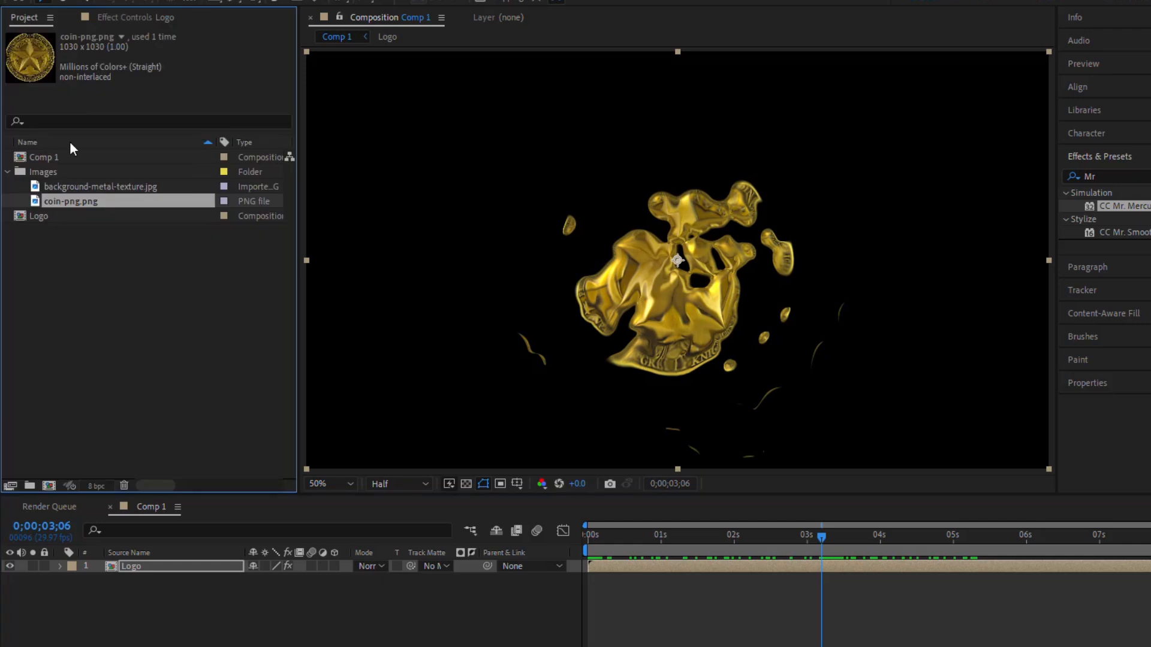
left_click_drag(48, 214, 79, 584)
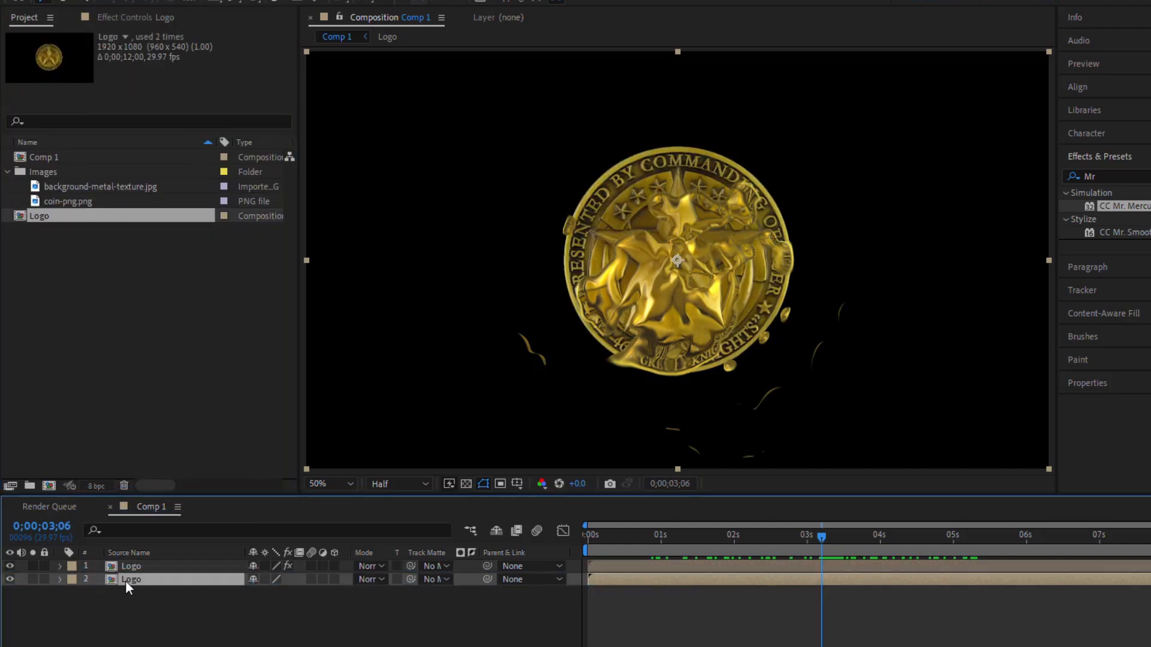
Animate the upper Logo layer's CC Mr. Mercury Producer from 960, 259 at 1 second to 960, 830 at 7 seconds.
left_click(152, 566)
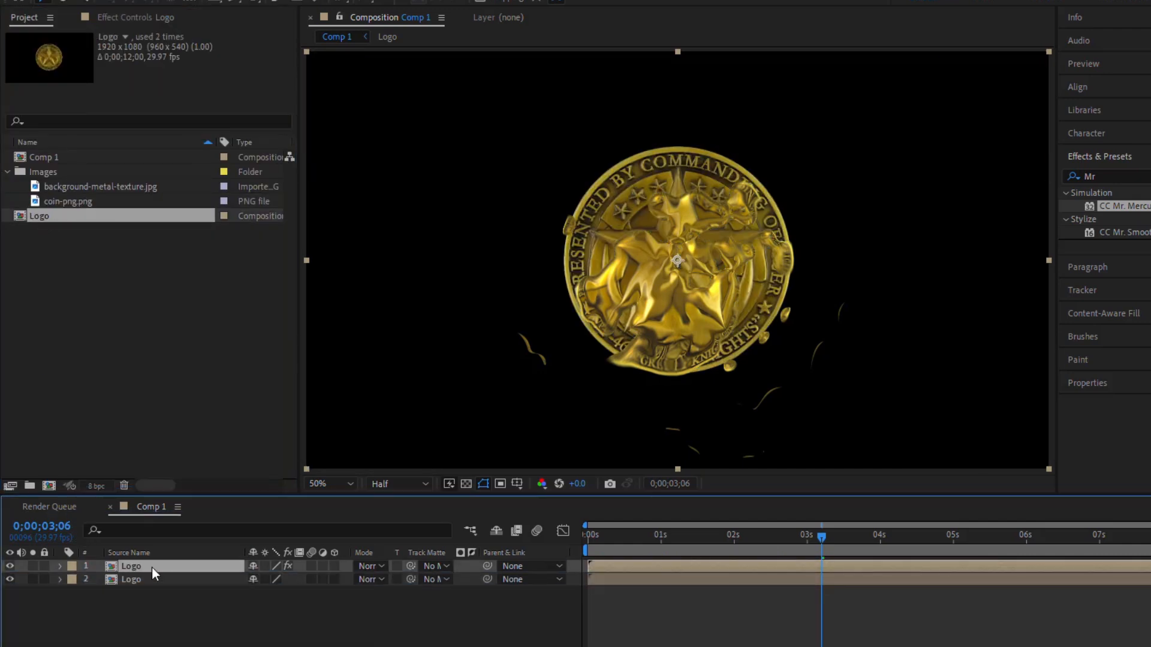
left_click(130, 18)
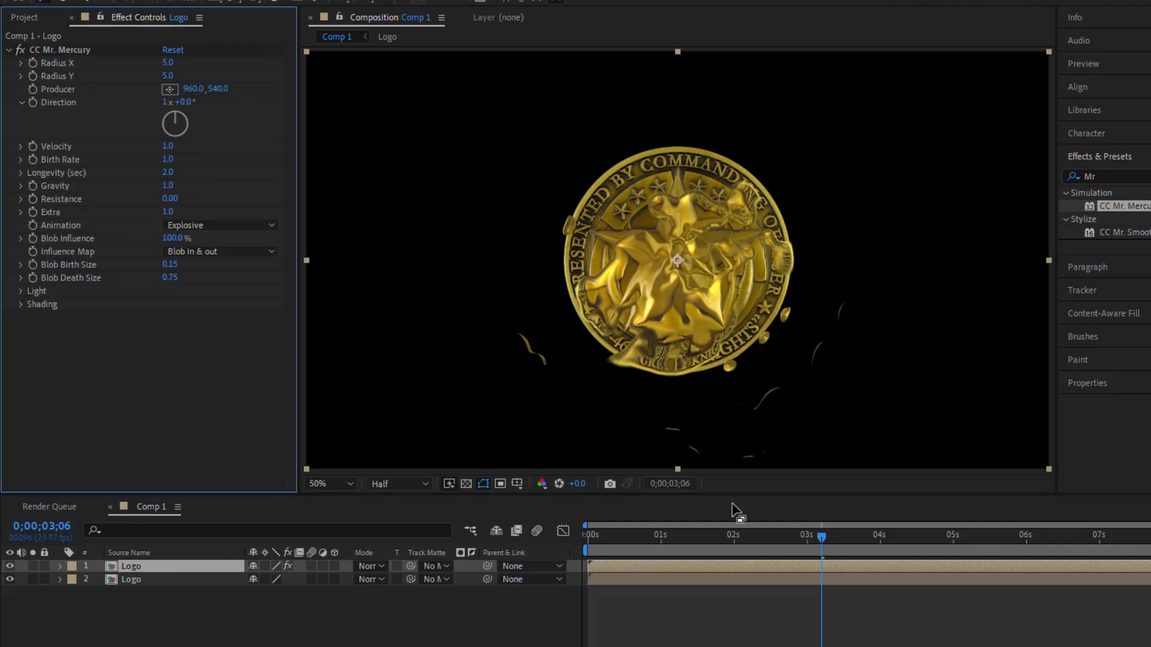
left_click_drag(823, 539, 664, 545)
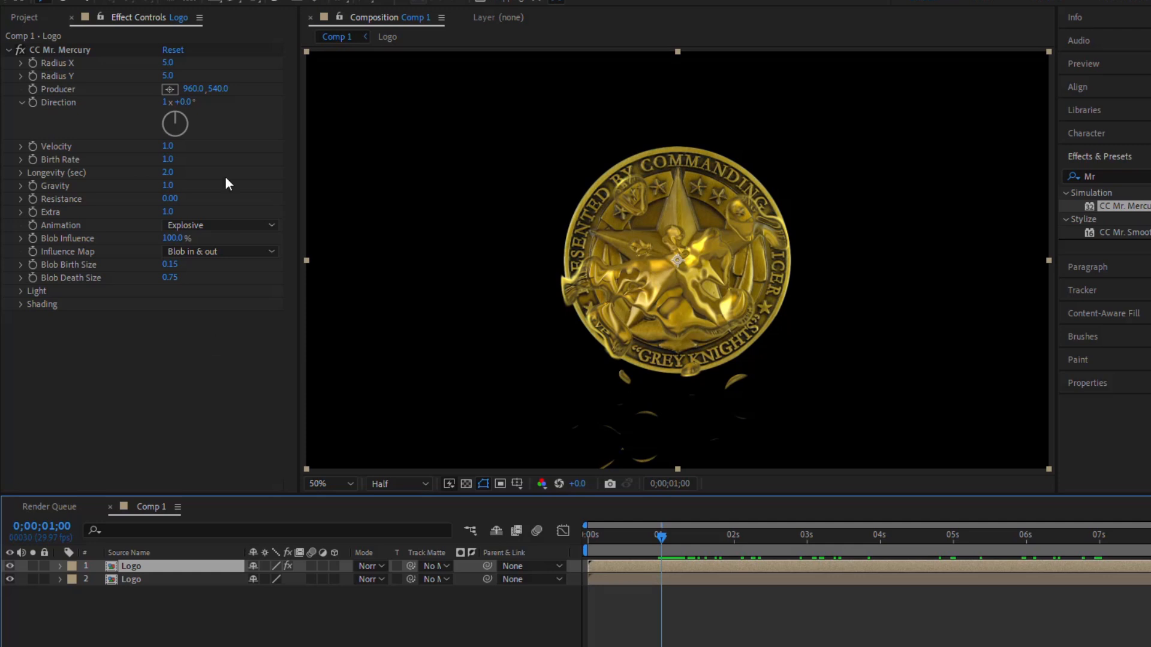
left_click_drag(214, 87, 418, 171)
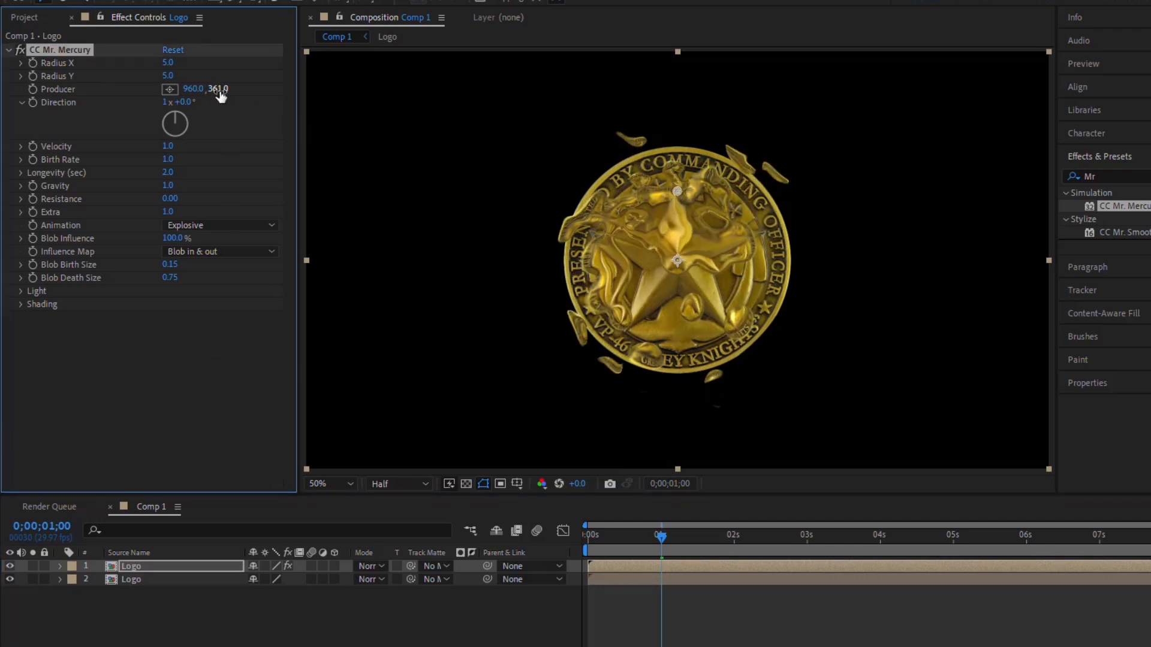
left_click_drag(218, 89, 136, 100)
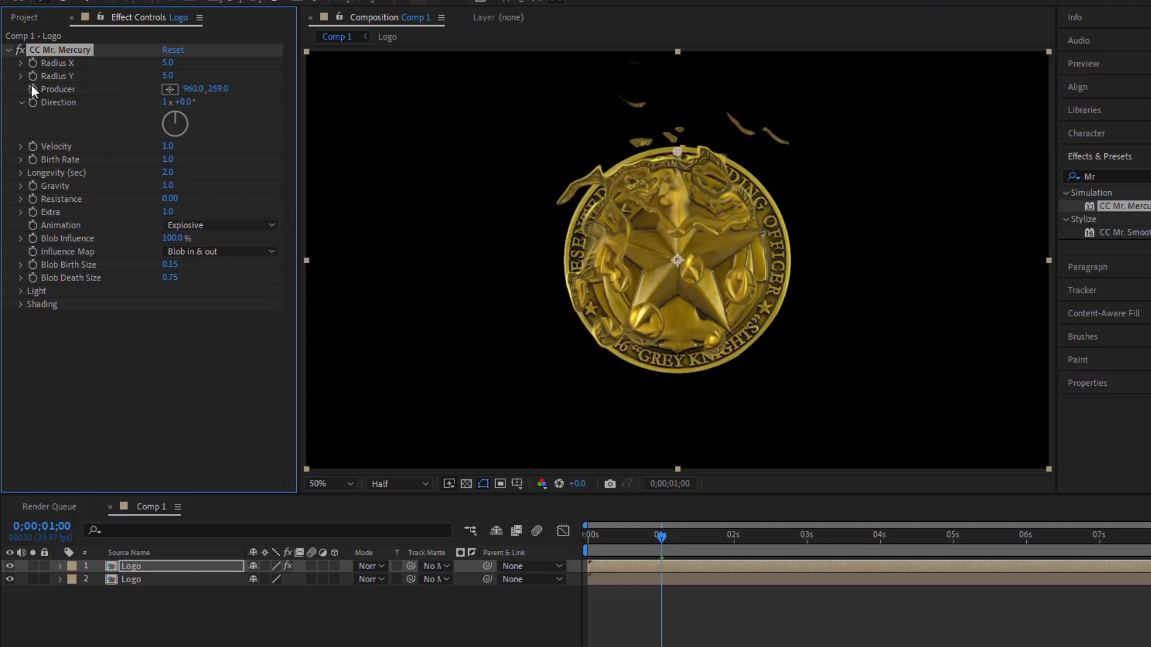
left_click_drag(662, 543, 1097, 564)
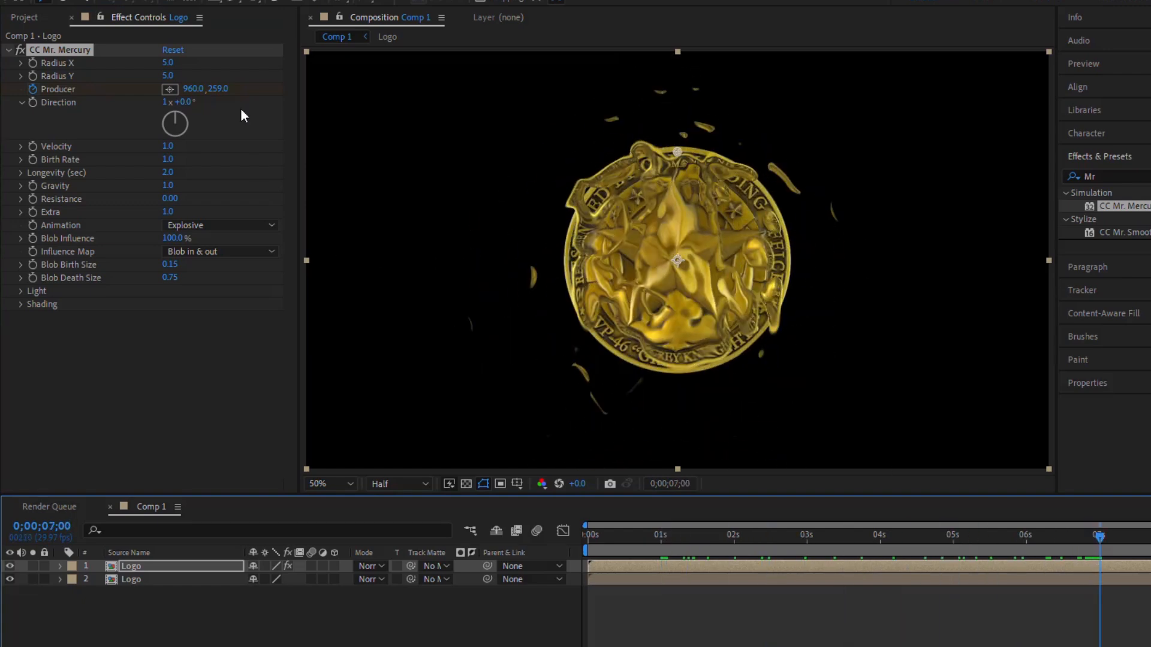
left_click_drag(221, 89, 588, 157)
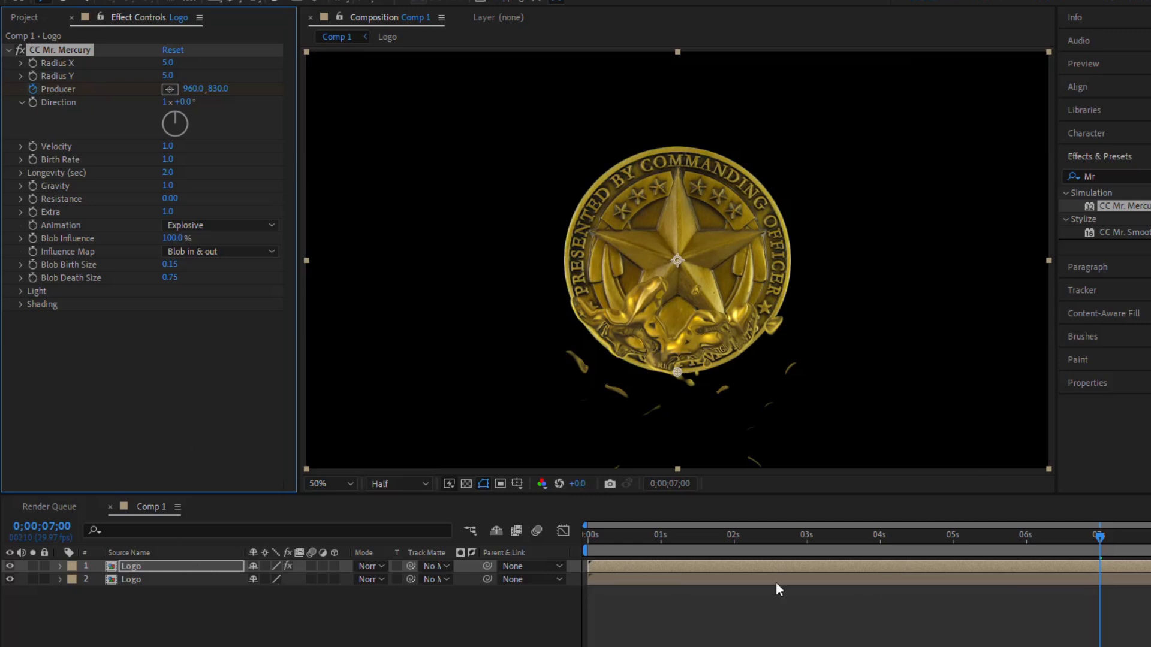
Keyframe the effect's Birth Rate at 1.0 at 1 second and at 0 at 0;00;00;24.
left_click_drag(1101, 537, 663, 535)
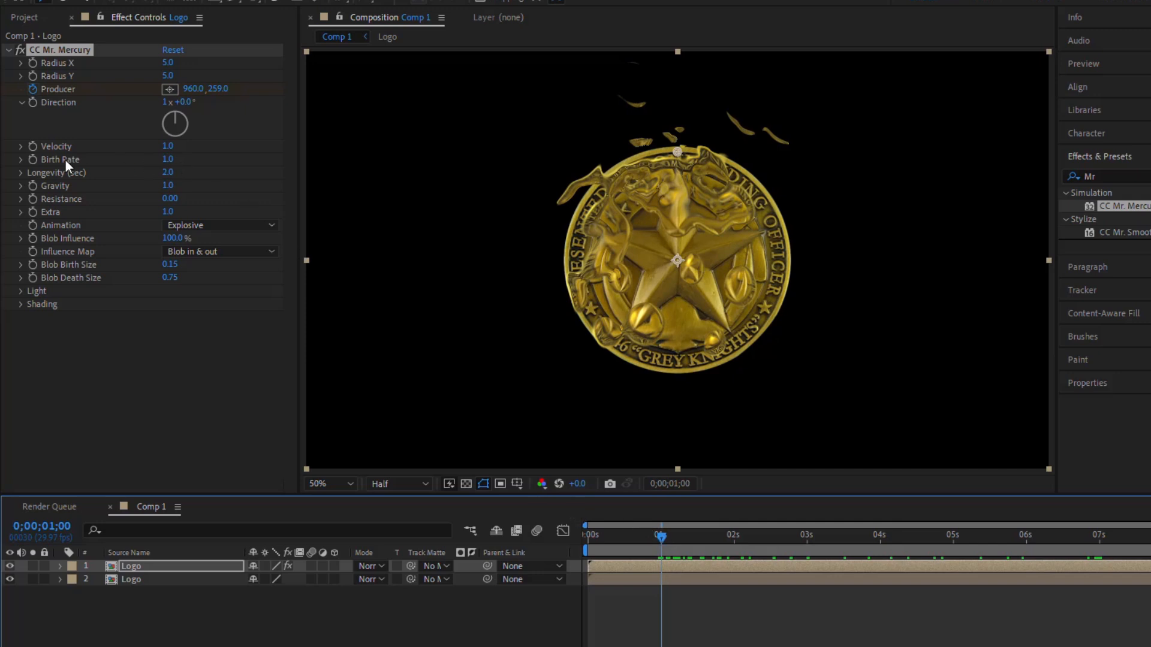
left_click(33, 159)
key("u")
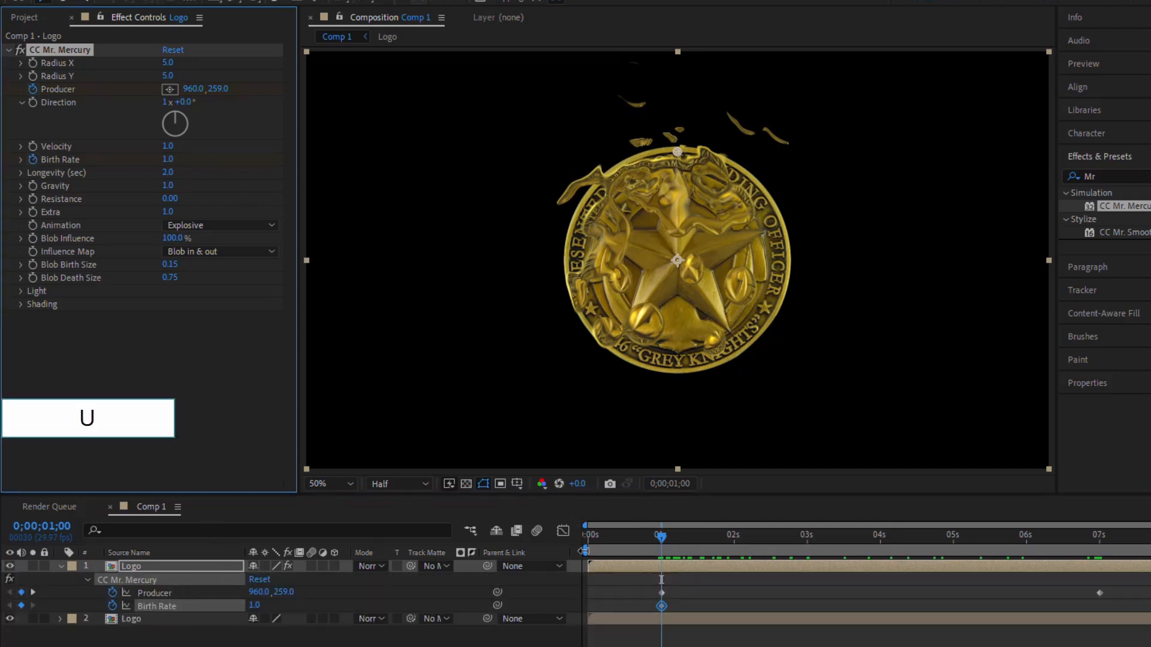
left_click_drag(661, 536, 646, 539)
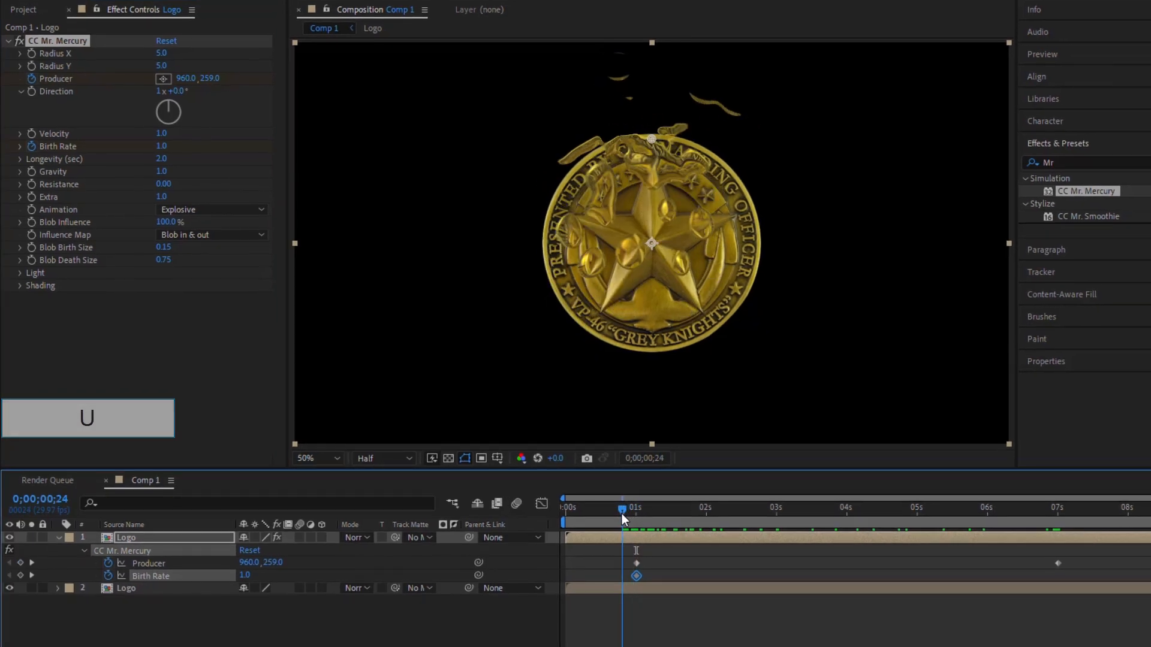
left_click(245, 575)
type("0")
key("Return")
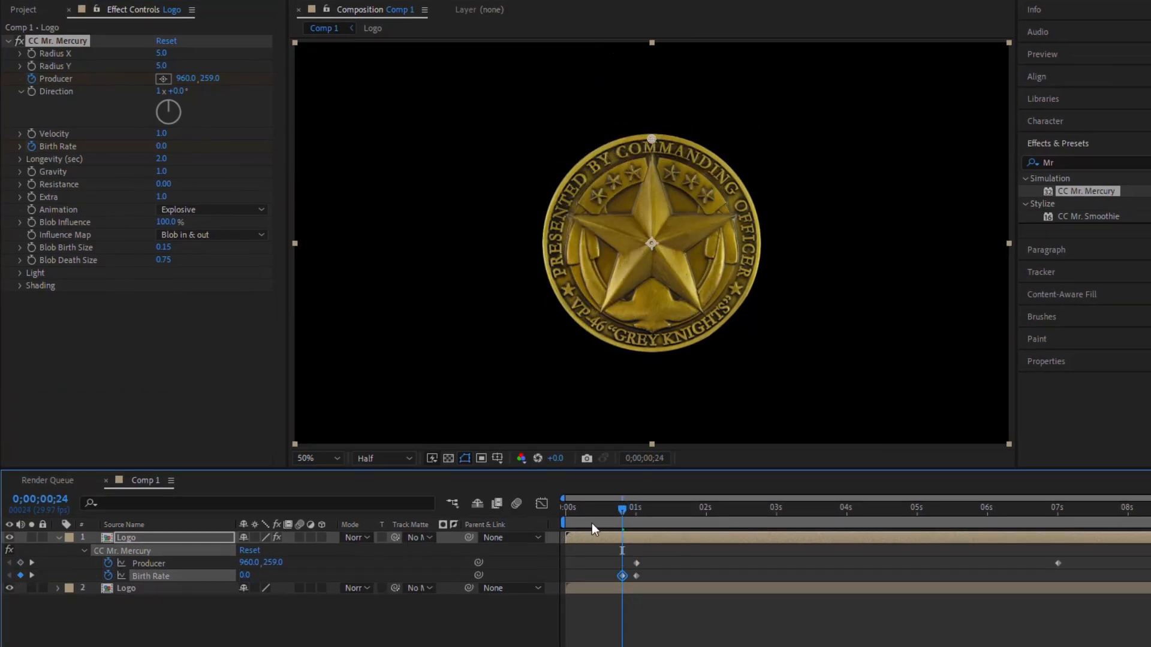
Add Birth Rate keyframes of 1.0 at 7 seconds and 0 at 0;00;07;07.
left_click_drag(621, 508, 1056, 531)
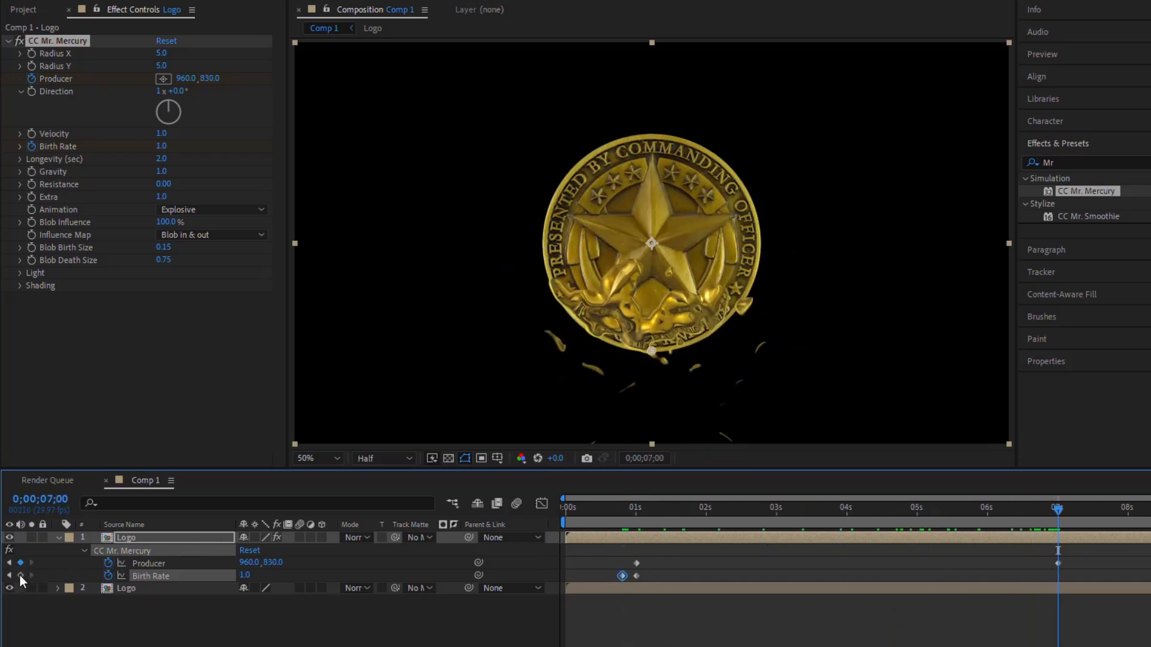
left_click_drag(1058, 515, 1076, 514)
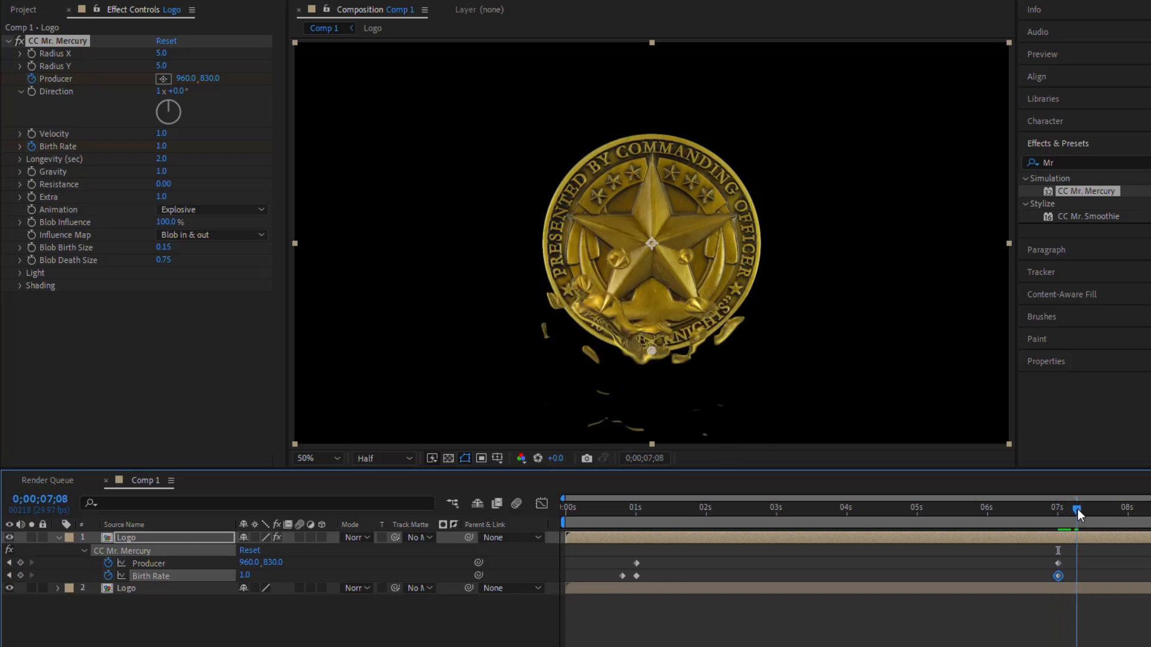
left_click(247, 576)
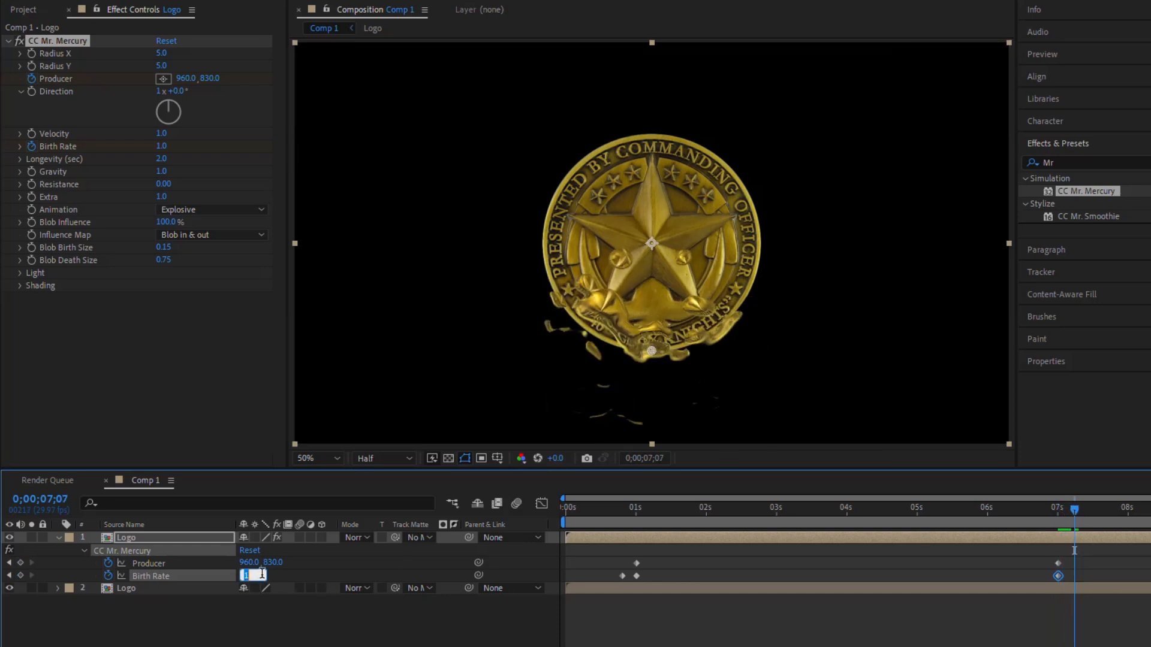
key("Return")
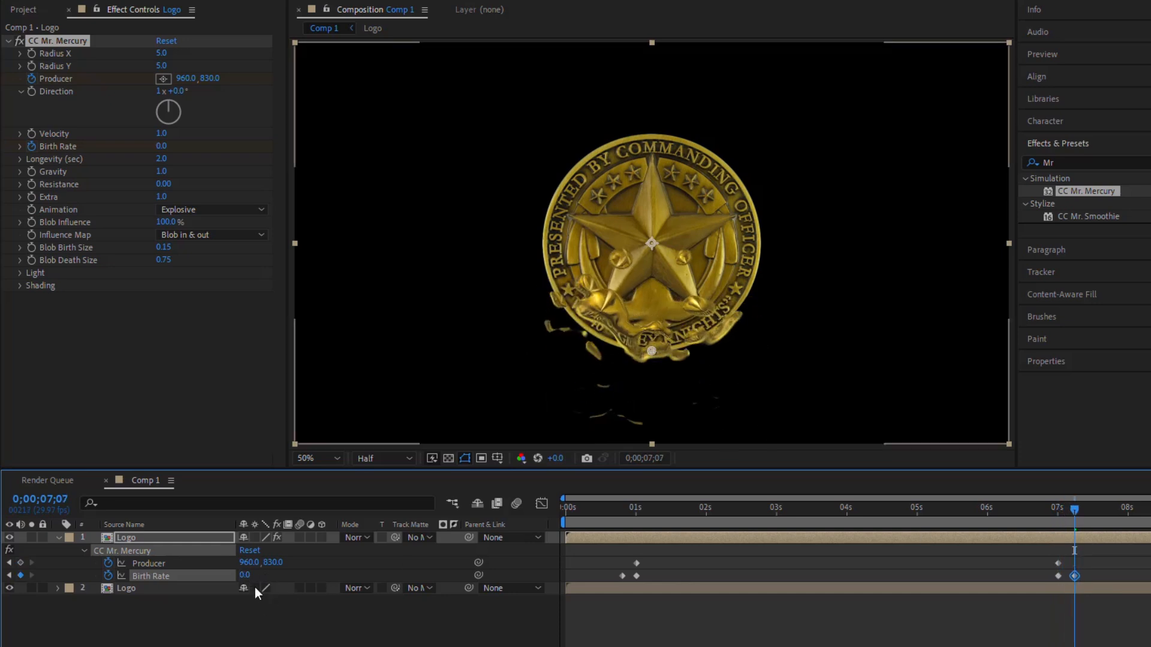
Hide the lower Logo layer and set CC Mr. Mercury's Velocity to 0 on the upper one.
left_click(9, 588)
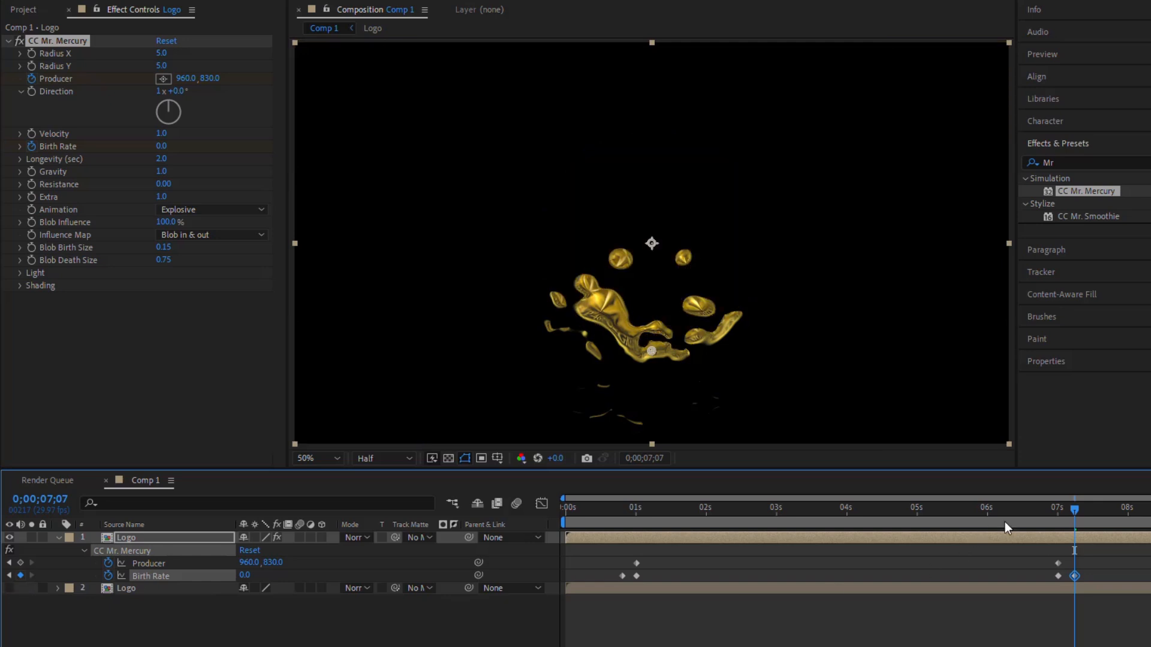
left_click_drag(1075, 514, 730, 540)
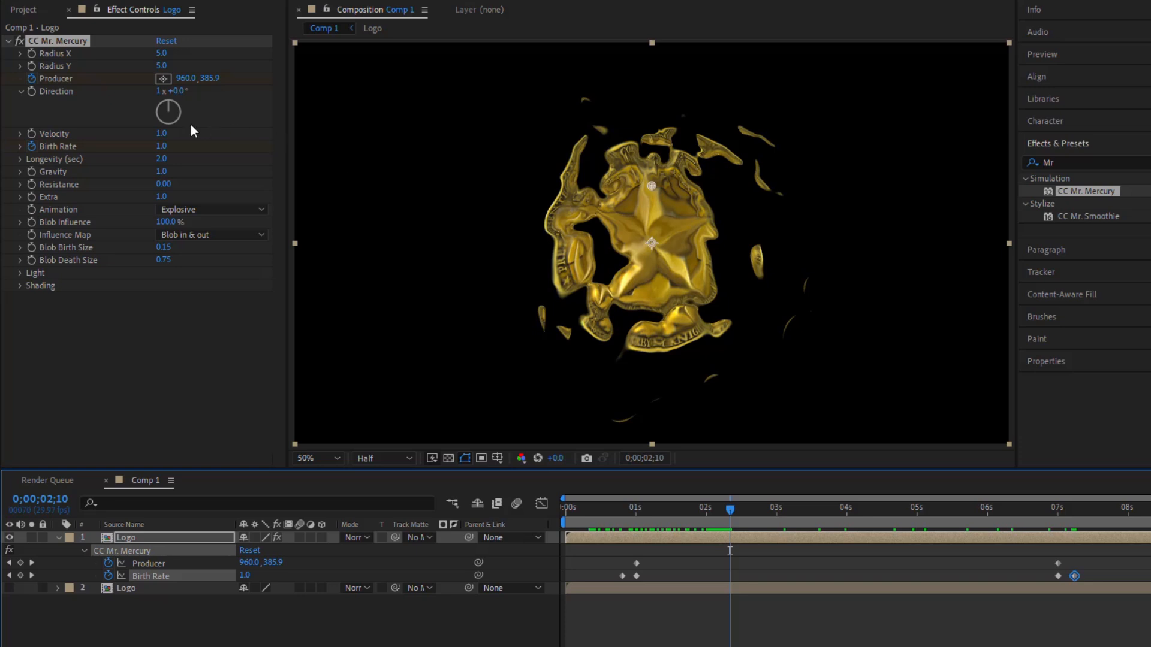
left_click(161, 133)
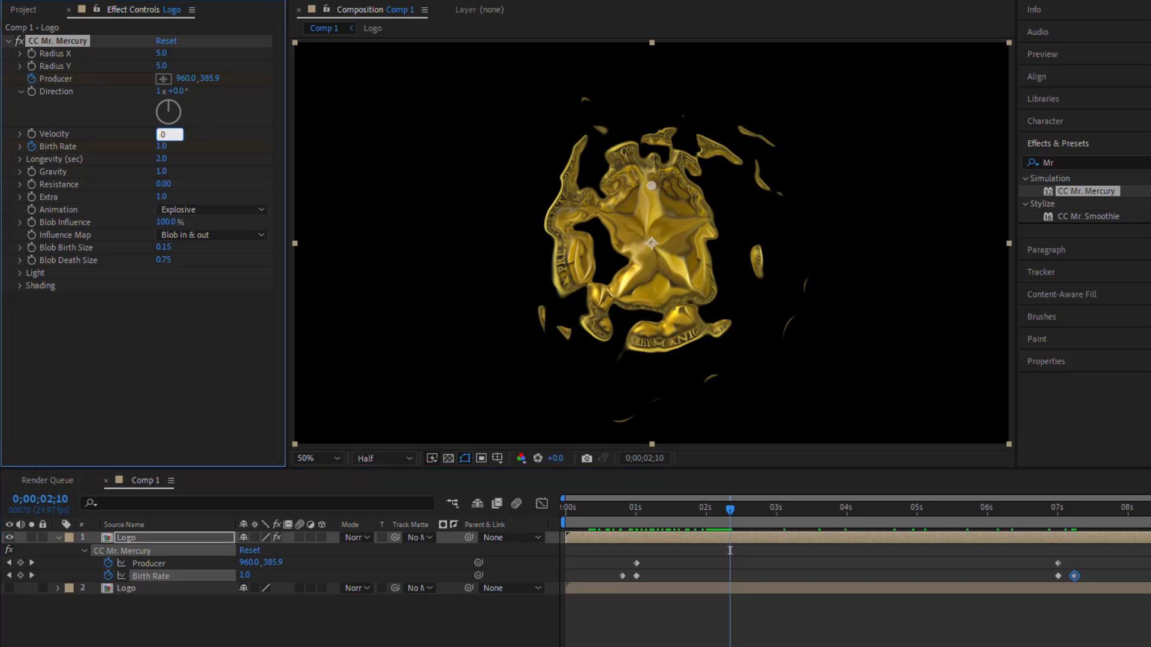
left_click(186, 143)
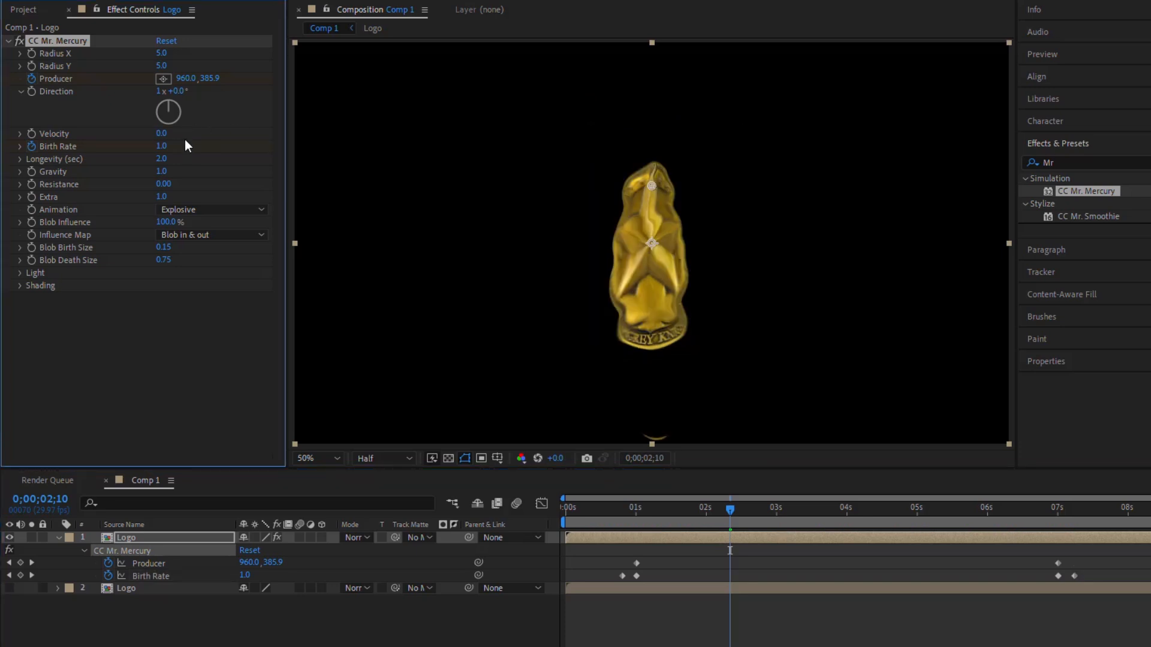
Set the upper Logo layer's CC Mr. Mercury Gravity to 0, Radius X to 44 and Radius Y to 3.
left_click(161, 173)
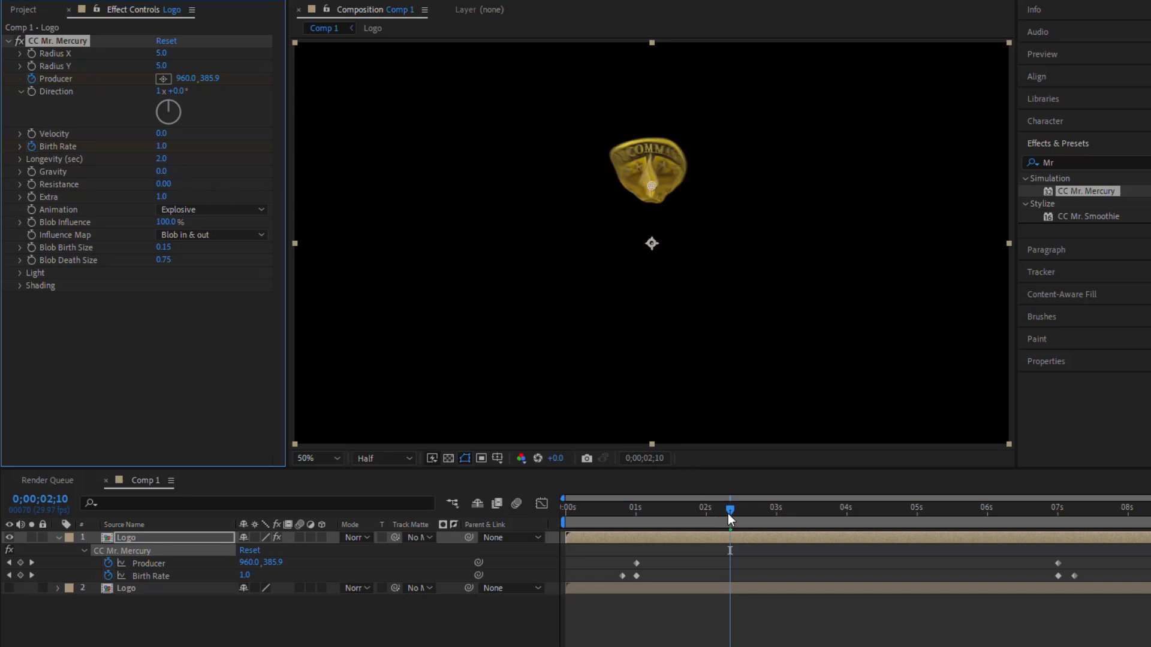
left_click_drag(730, 518, 808, 541)
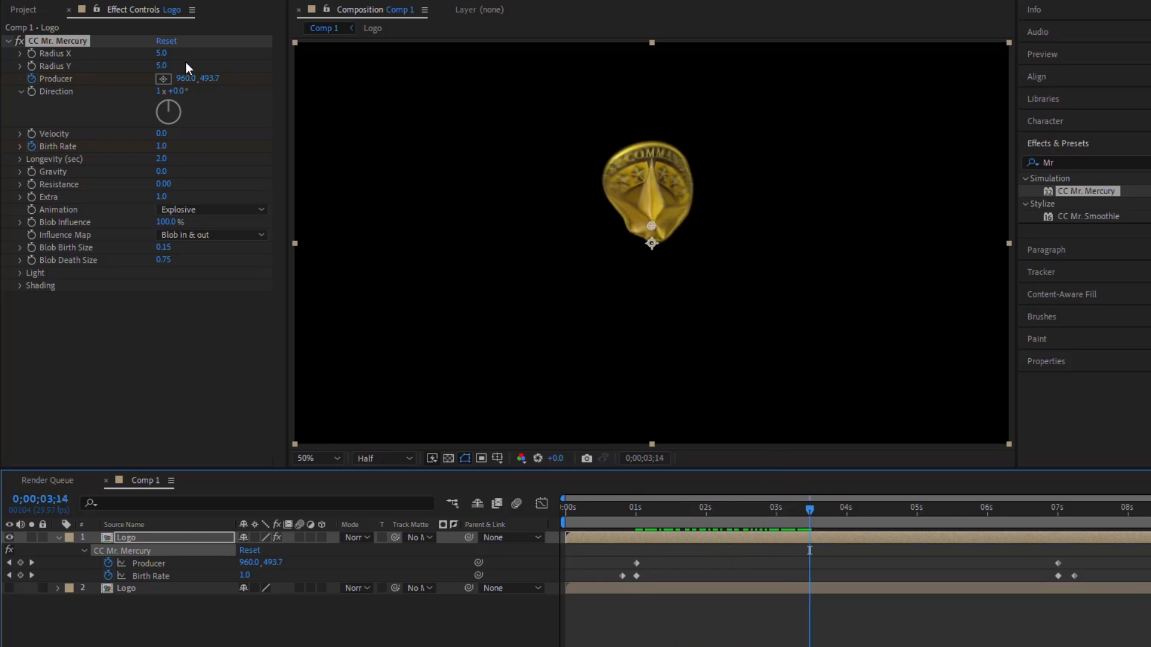
left_click_drag(165, 55, 193, 52)
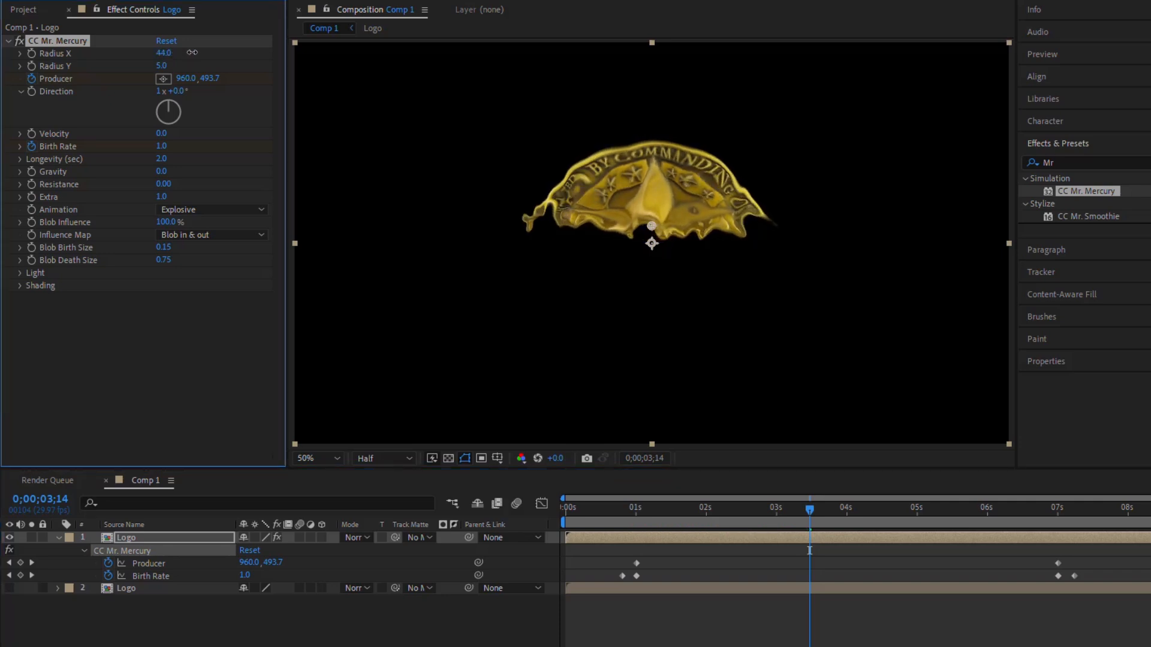
left_click(163, 67)
key("Return")
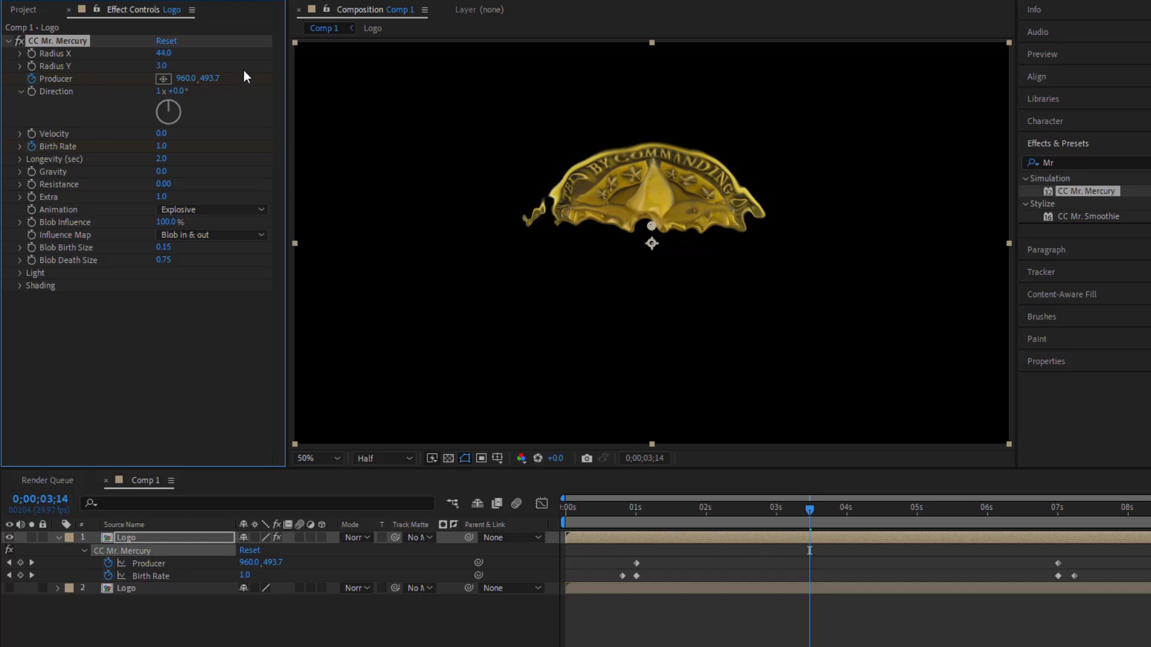
left_click_drag(809, 512, 947, 543)
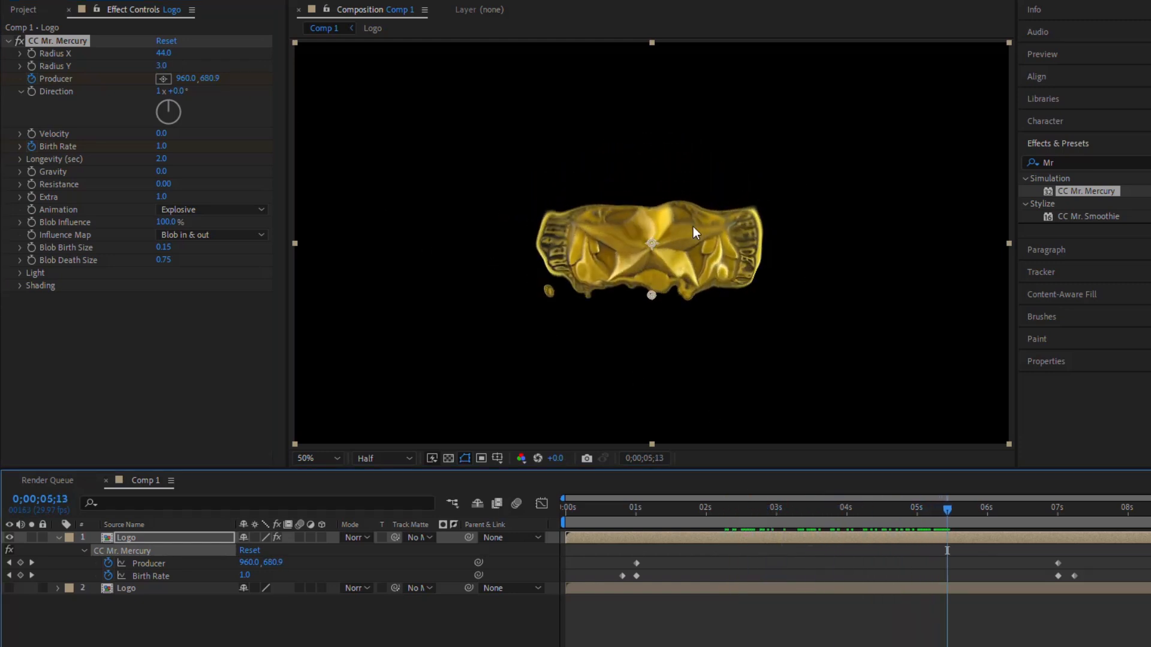
Set CC Mr. Mercury's Longevity to 12 seconds and its Blob Death Size to 4, and check the animation.
left_click(160, 157)
type("12")
key("Return")
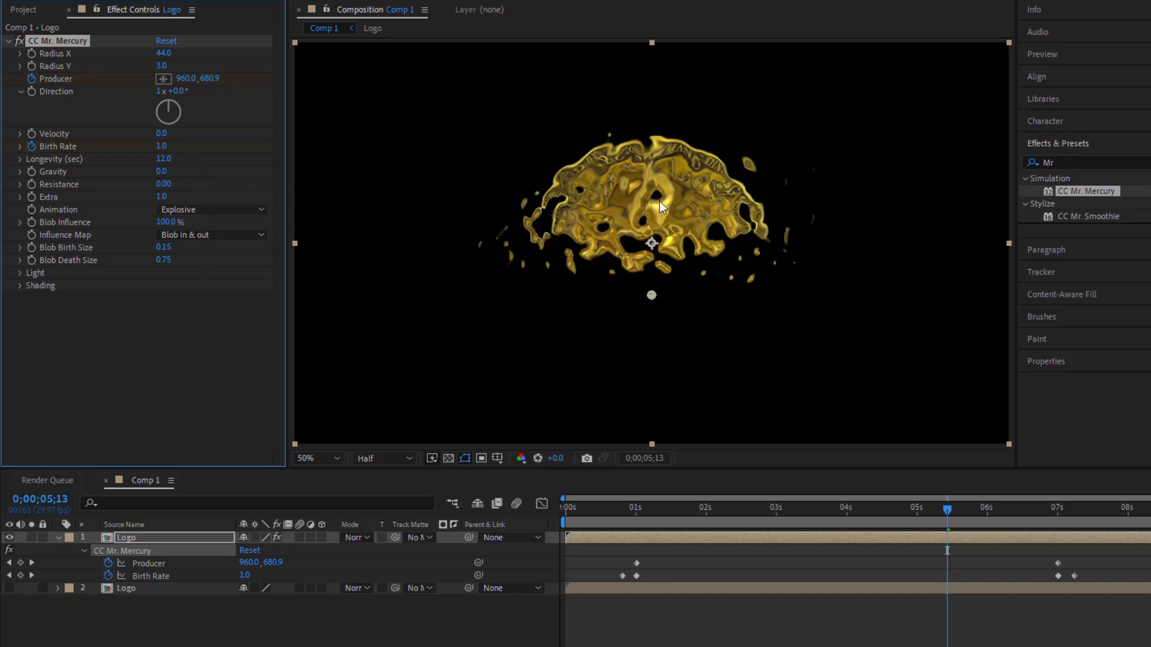
left_click(163, 260)
type("4")
key("Return")
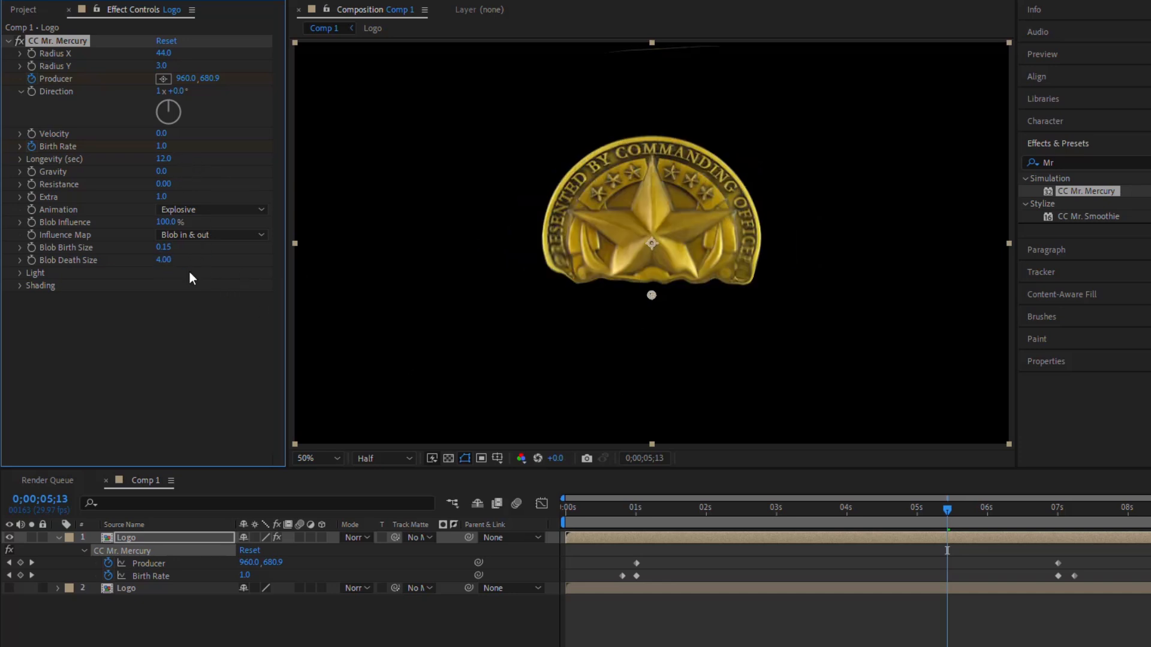
left_click_drag(947, 513, 959, 566)
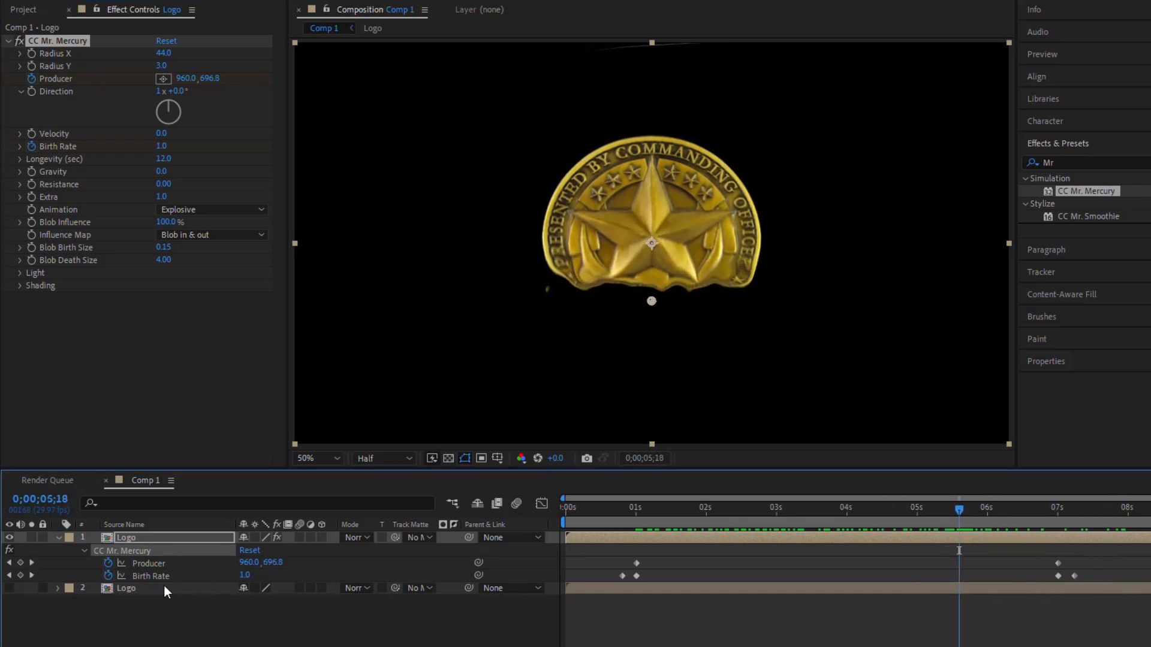
Move the plain Logo layer above the CC Mr. Mercury one, show it and assign it as the lower layer's track matte.
left_click_drag(147, 589, 163, 536)
left_click(10, 537)
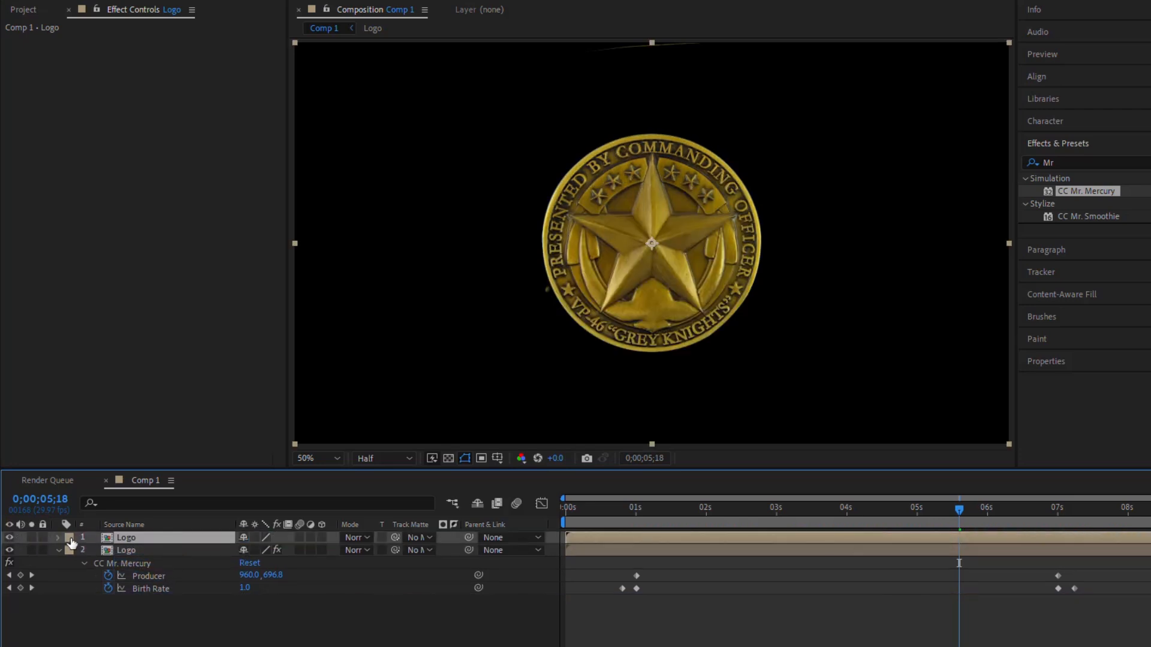
left_click(427, 551)
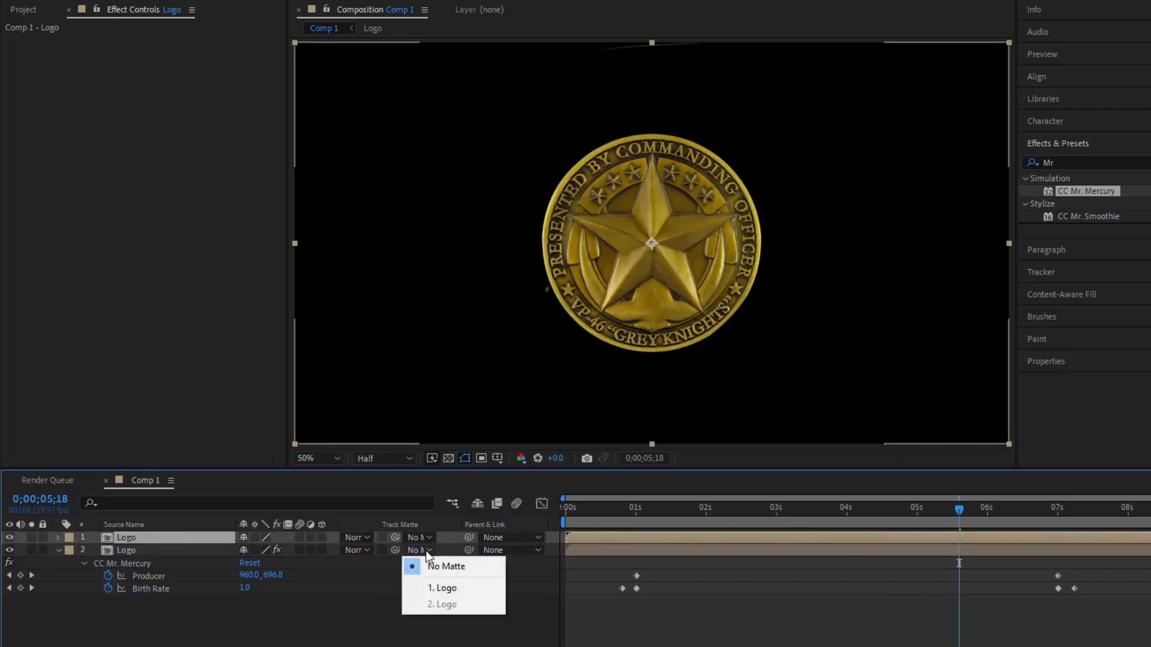
left_click(449, 589)
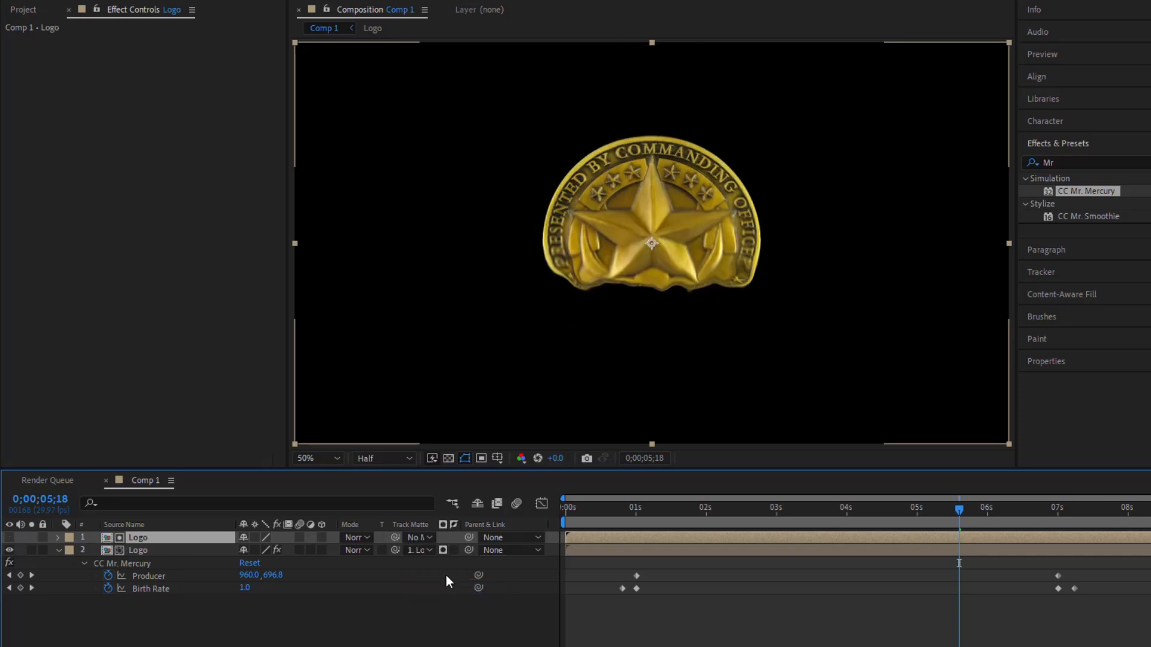
left_click_drag(960, 508, 952, 584)
Set the lower Logo layer's CC Mr. Mercury Influence Map to Blob out sharp and preview the animation.
left_click(177, 549)
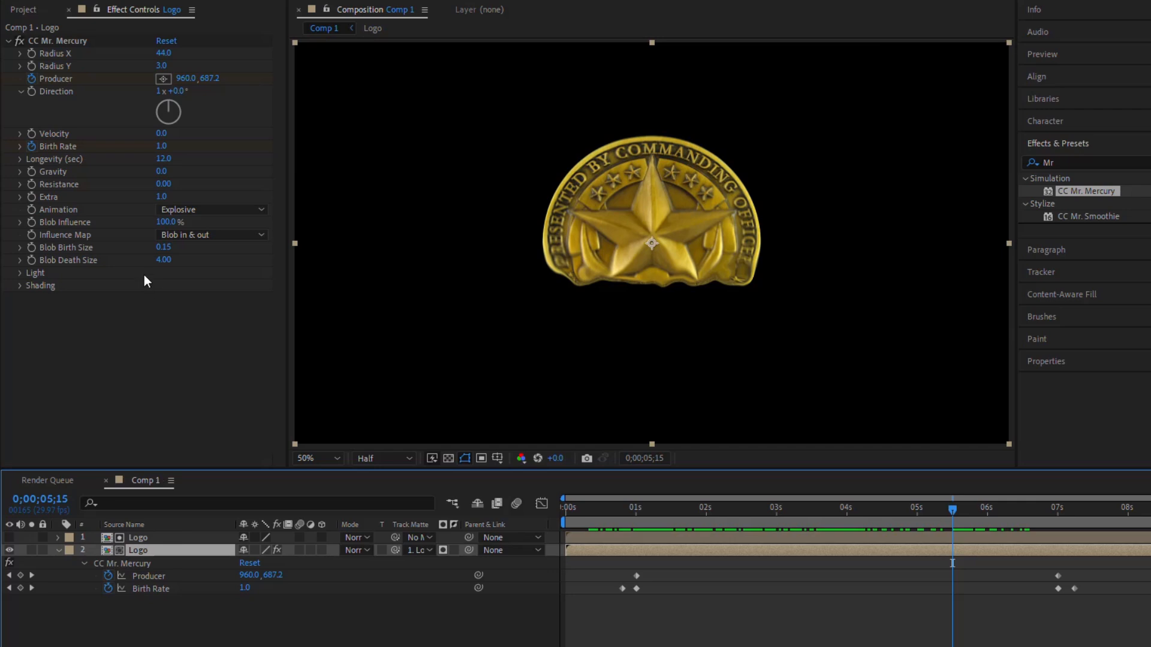
left_click(190, 239)
left_click(207, 301)
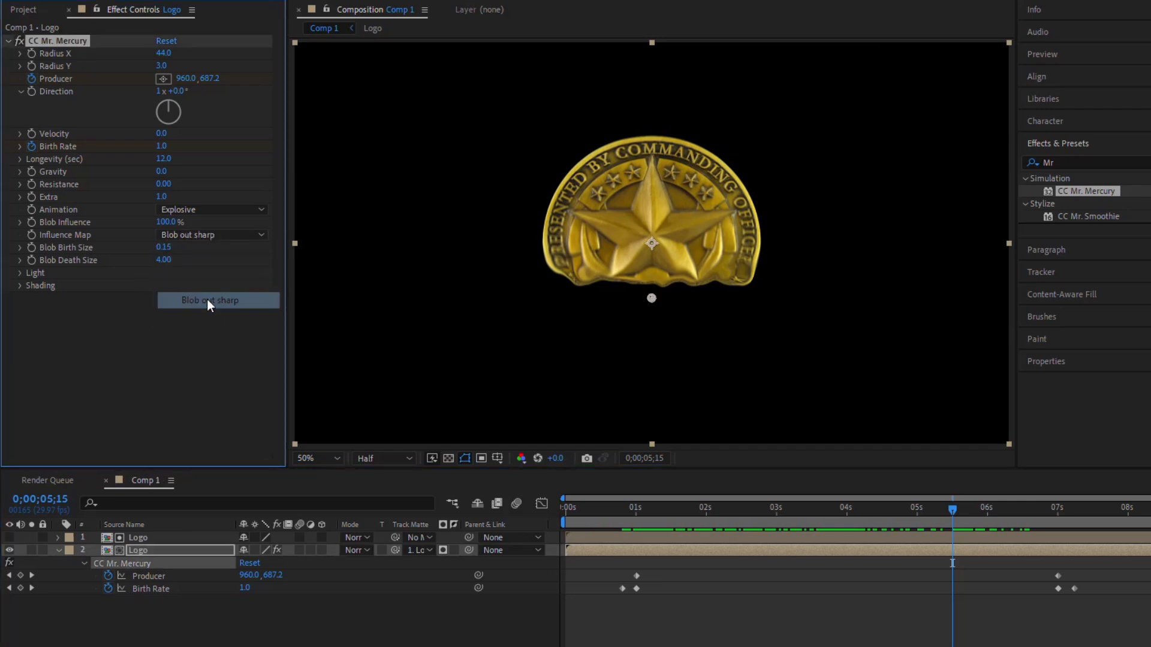
key("space")
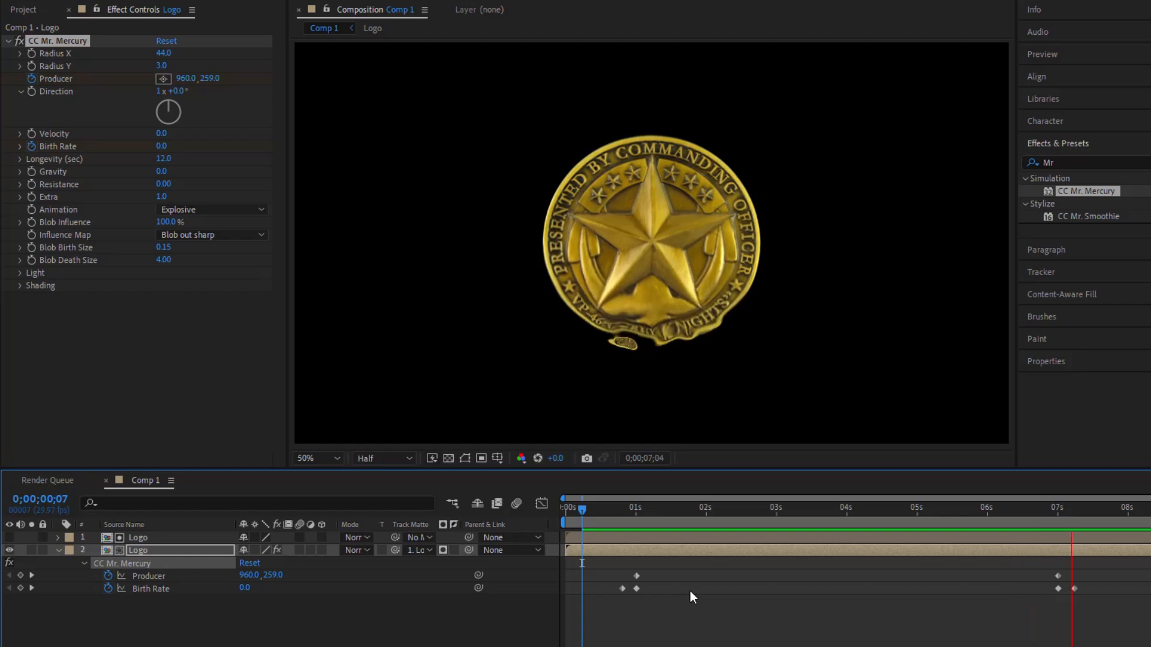
key("space")
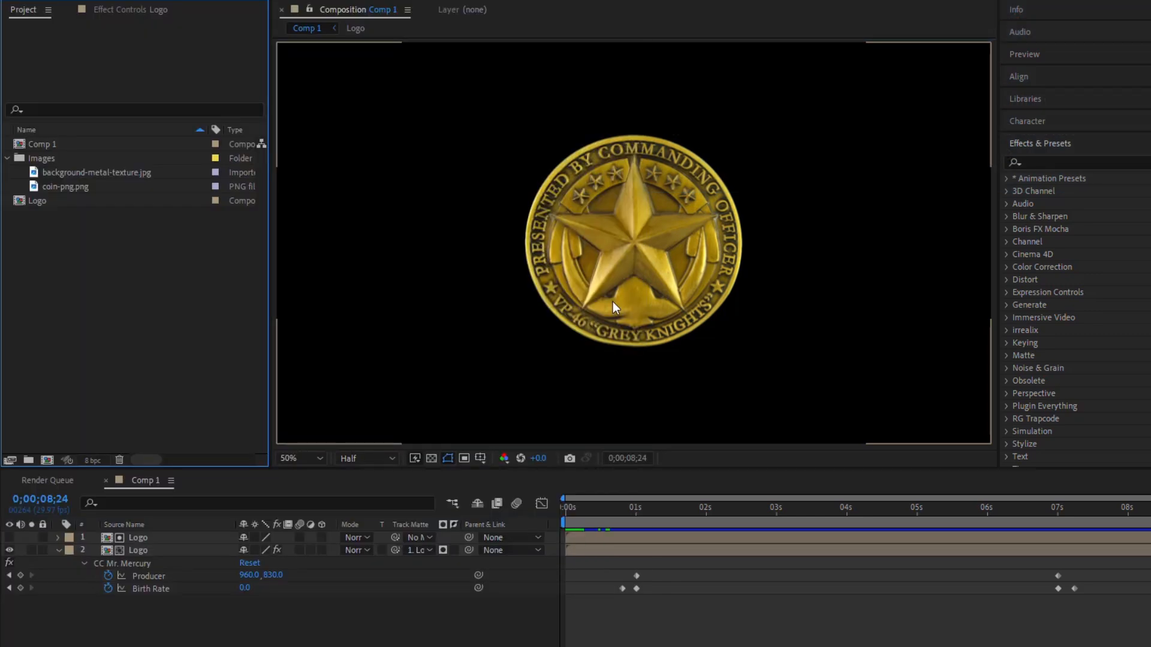
Create a composition named Mercury back at 1920 x 1920 px and fit it in the viewer.
right_click(125, 299)
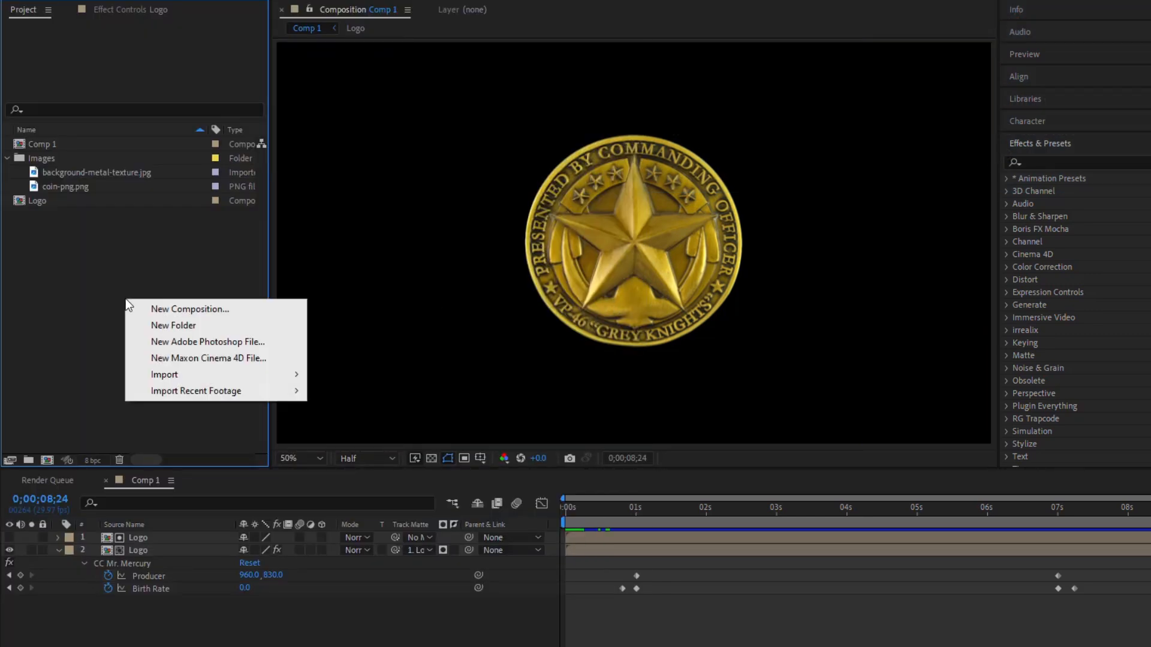
left_click(157, 308)
type("Mercury back")
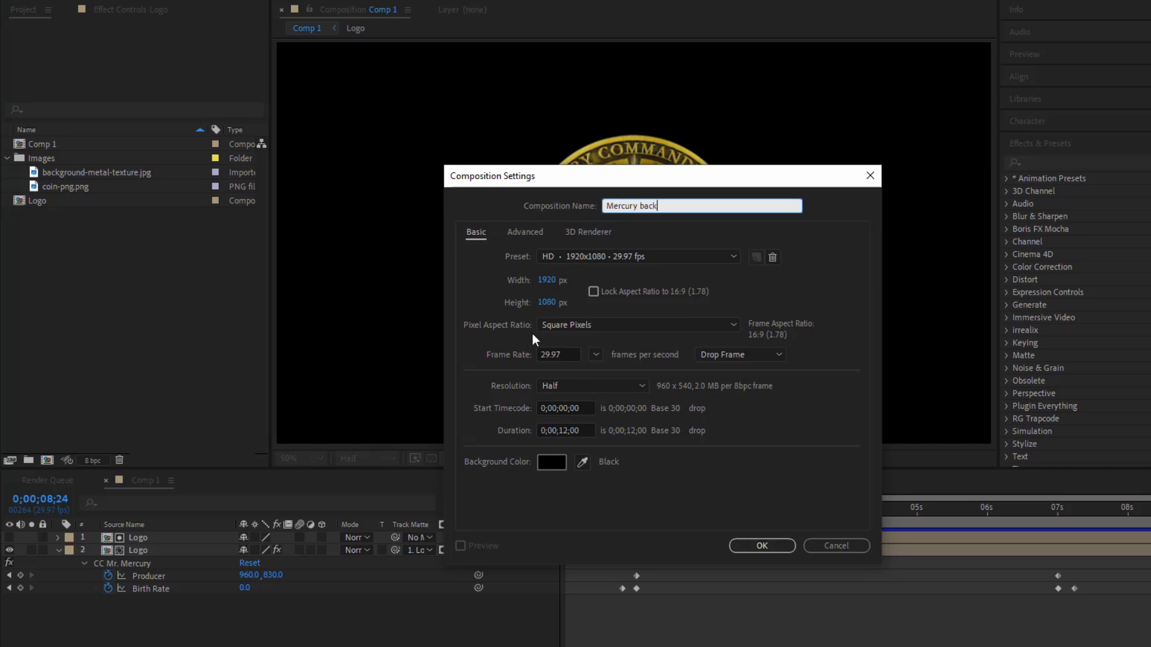
left_click(547, 302)
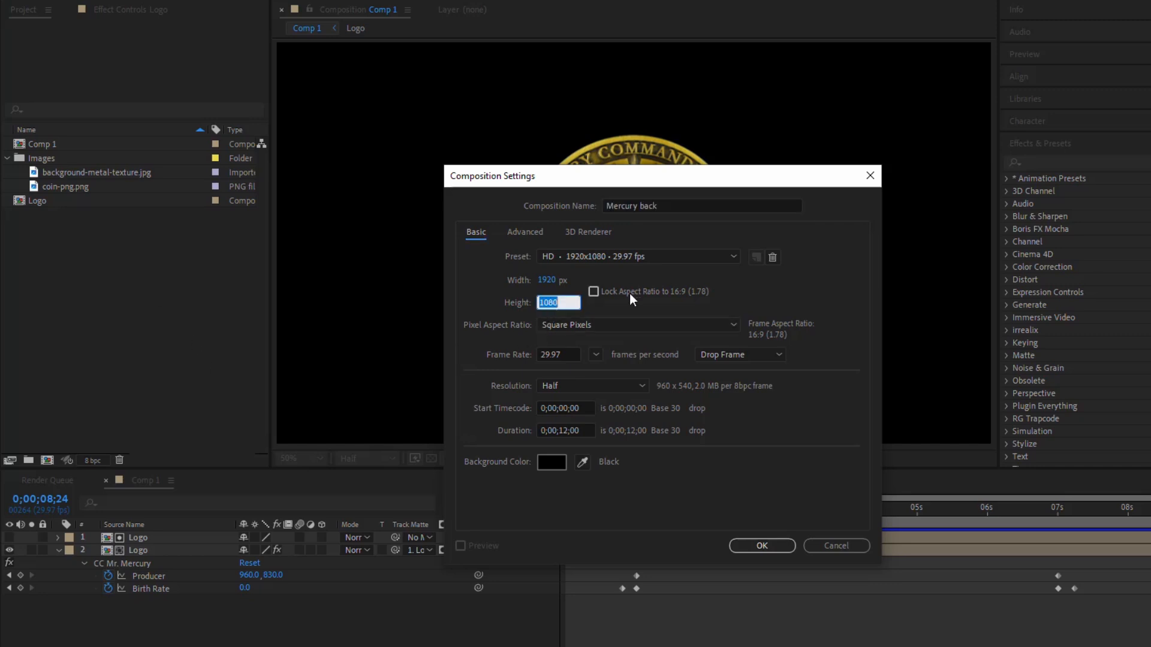
type("1920")
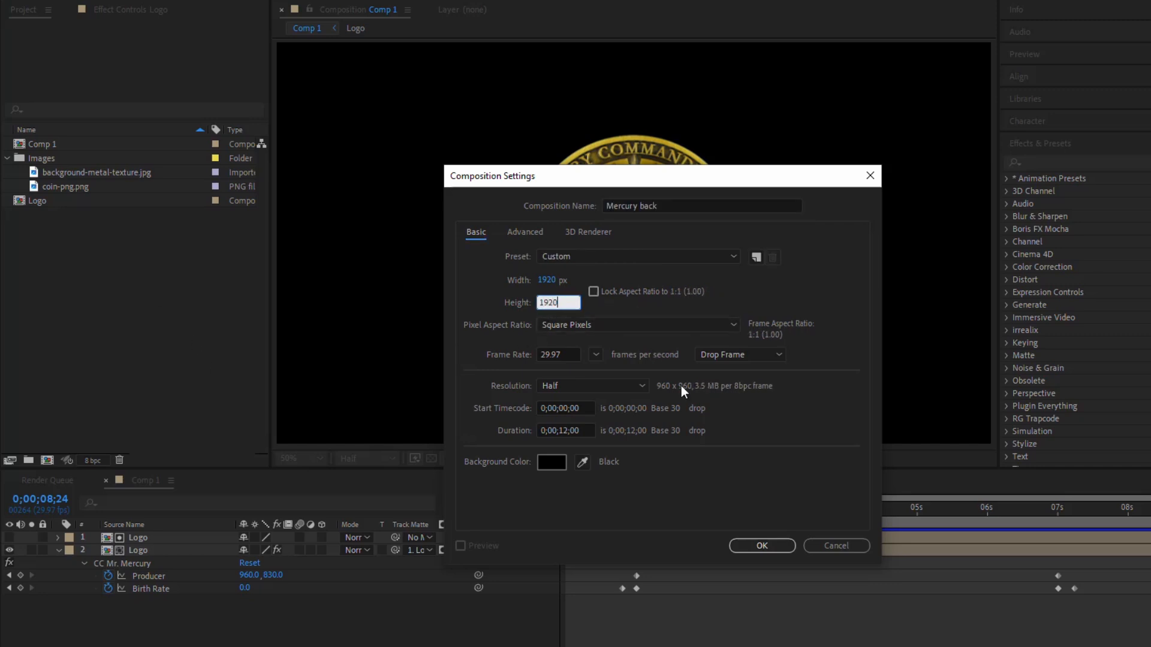
left_click(767, 546)
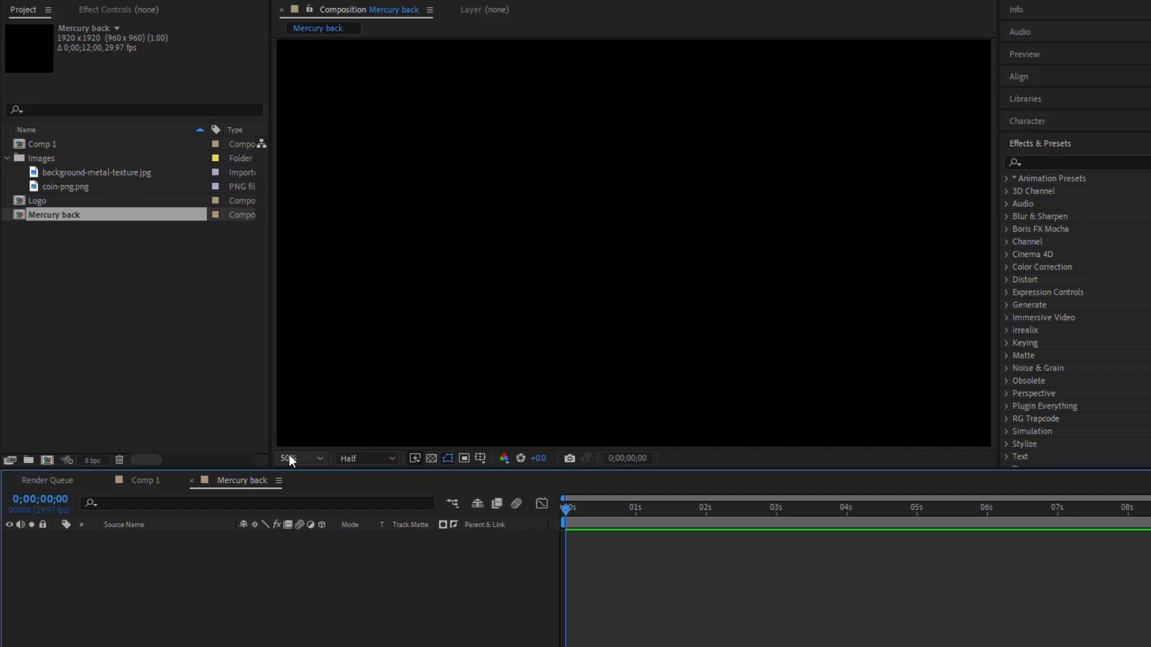
scroll(508, 257, "down", 2)
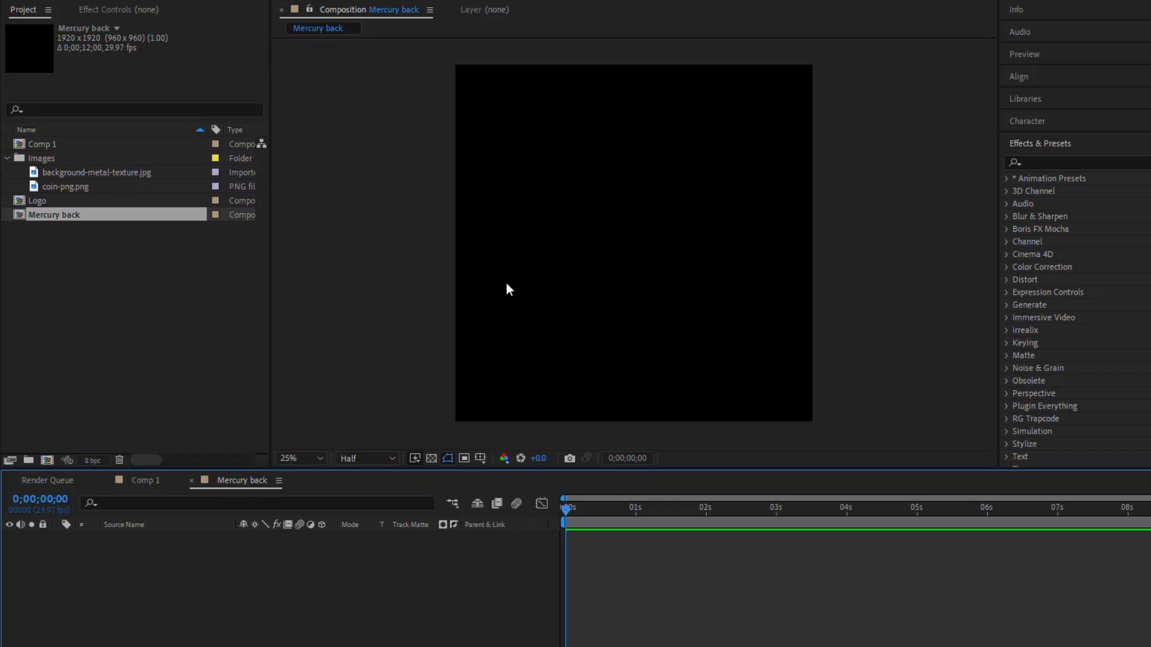
left_click(310, 461)
left_click(322, 211)
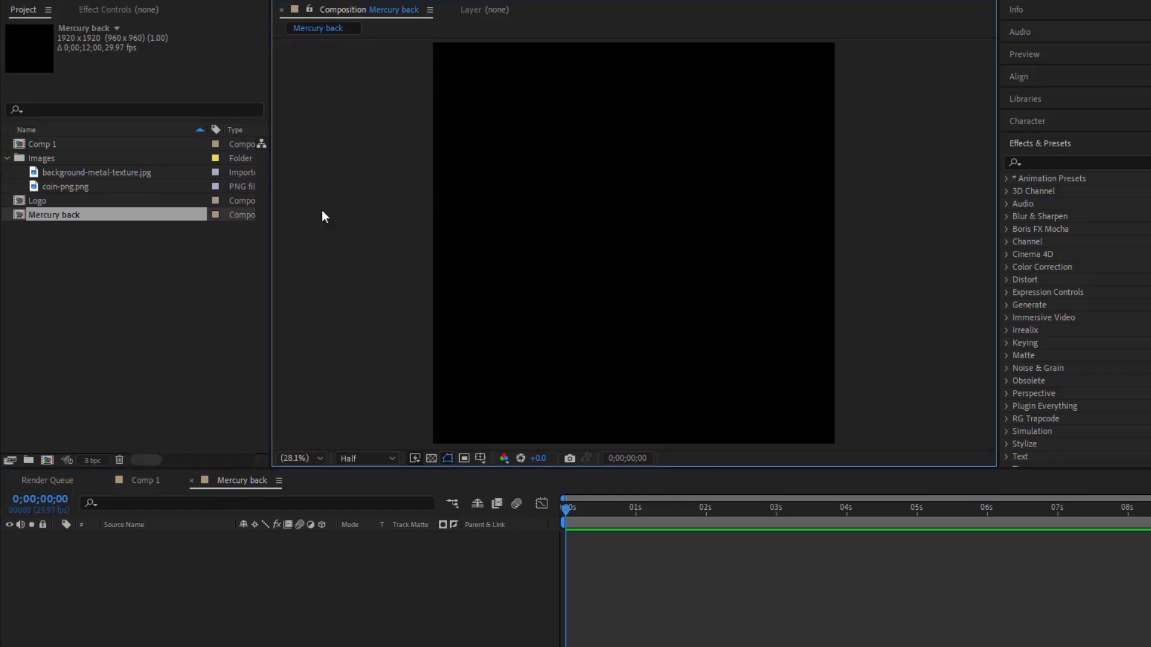
Add a comp-size white solid to the Mercury back composition.
right_click(95, 543)
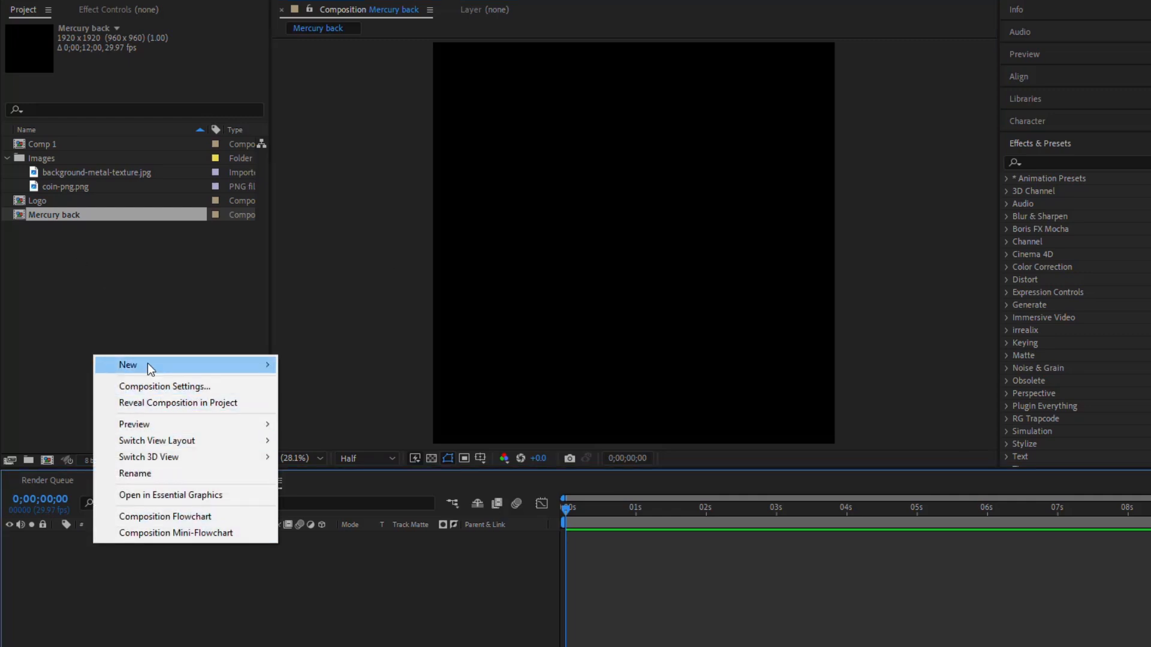
mouse_move(148, 363)
left_click(324, 402)
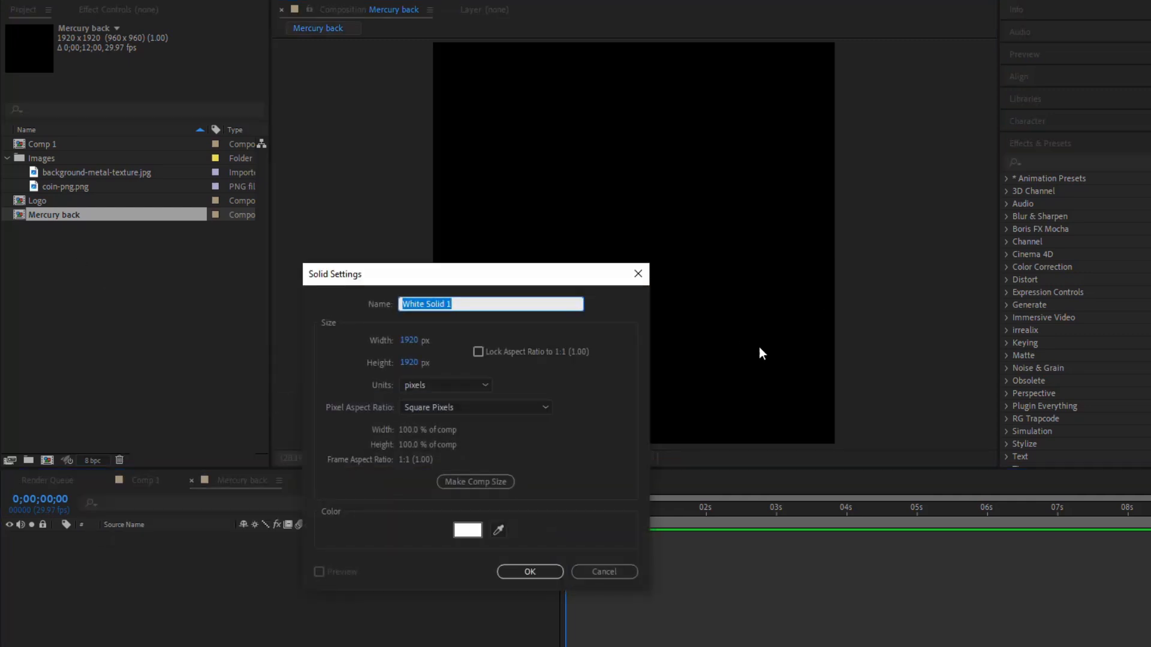
left_click(491, 489)
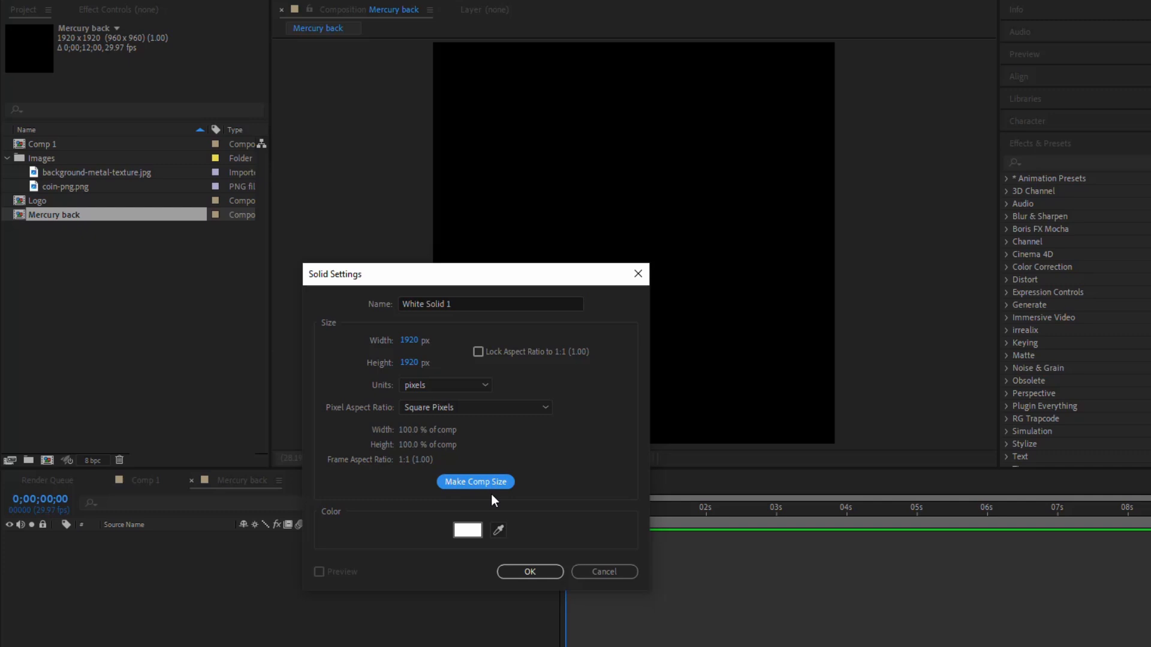
left_click(531, 572)
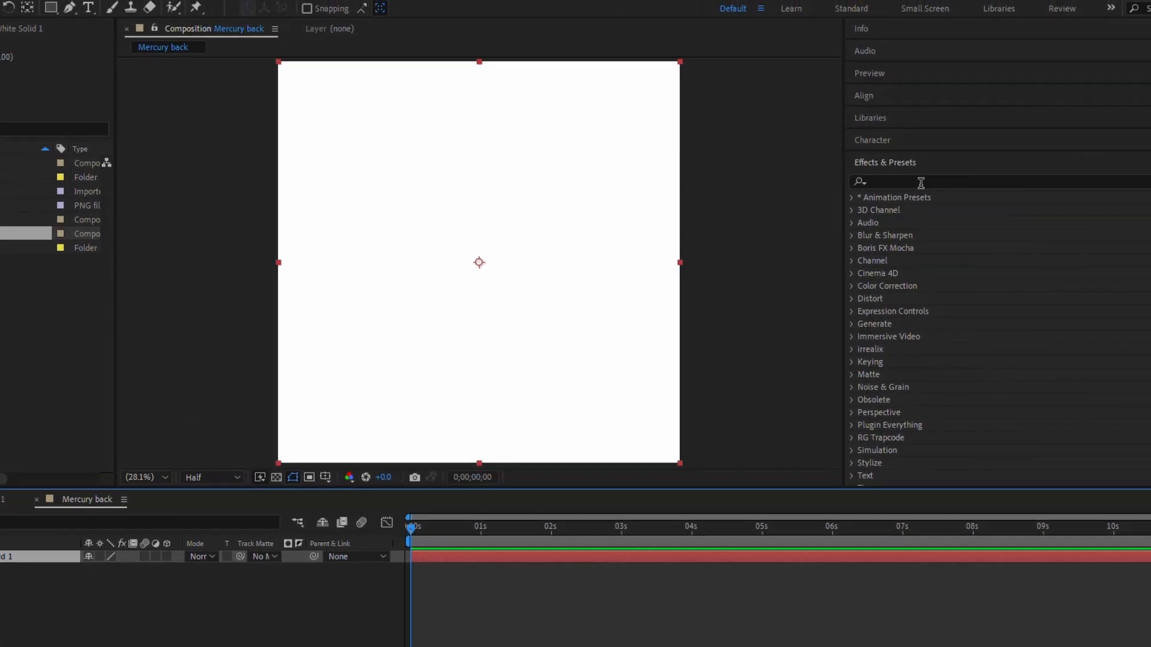
Apply CC Mr. Mercury to the white solid and go to 0;00;02;03 to check the blobs.
left_click(921, 182)
type("Mr")
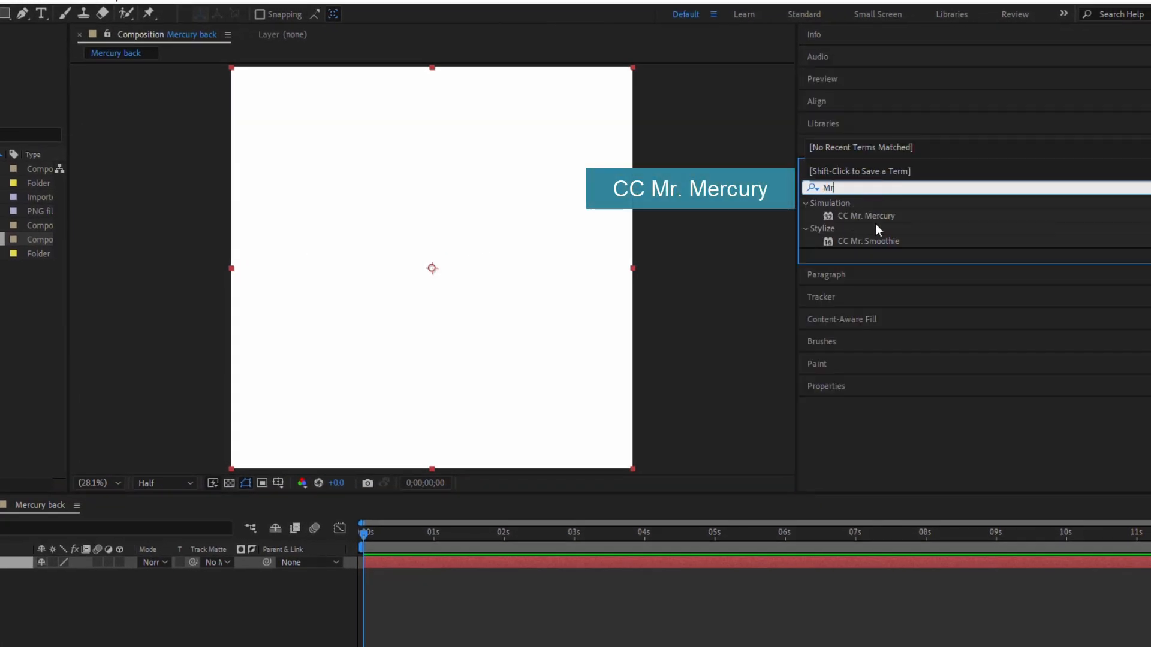
left_click_drag(876, 217, 426, 335)
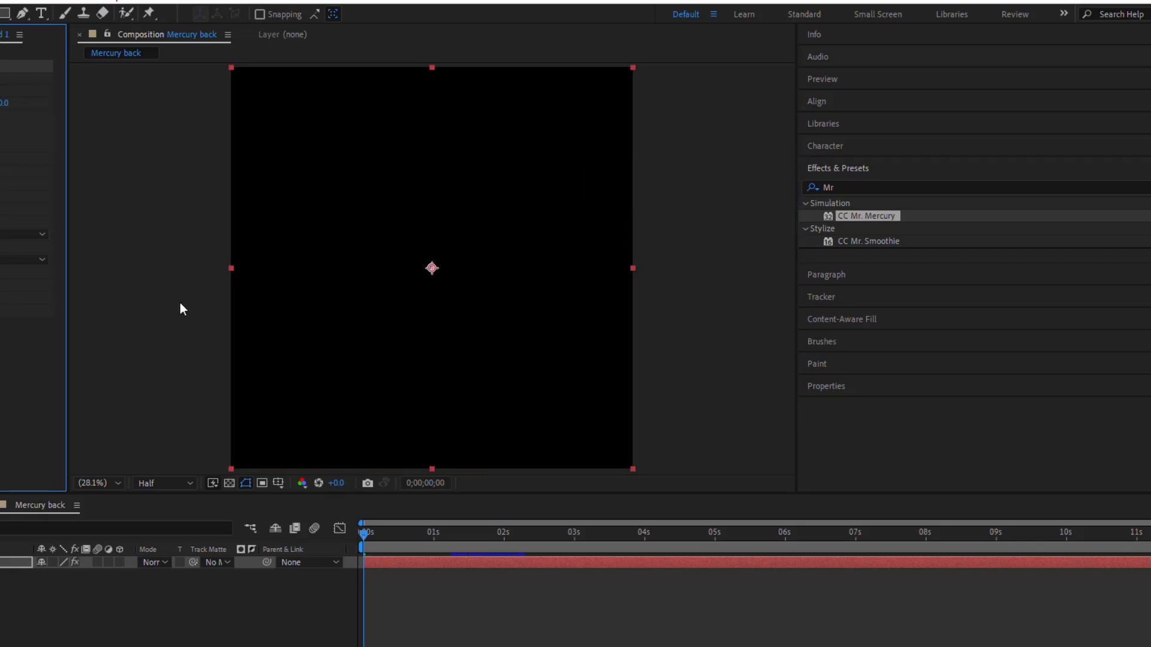
left_click_drag(358, 542, 512, 563)
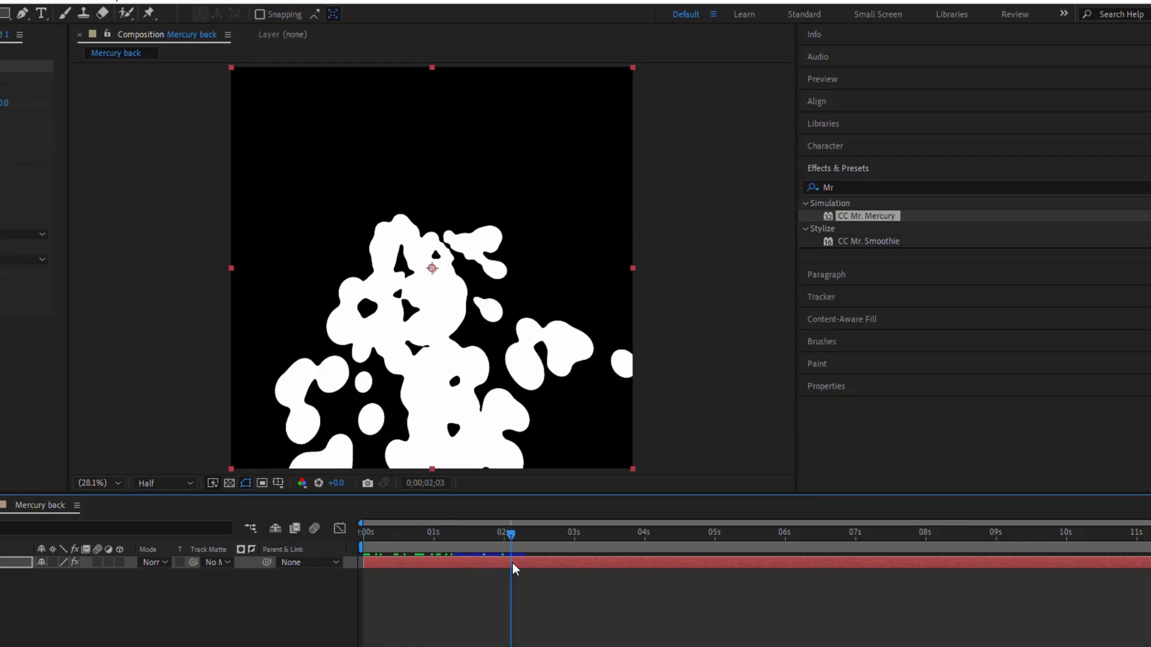
Add the Turbulent Noise effect to the white solid, placed above CC Mr. Mercury in the effect order.
left_click(858, 187)
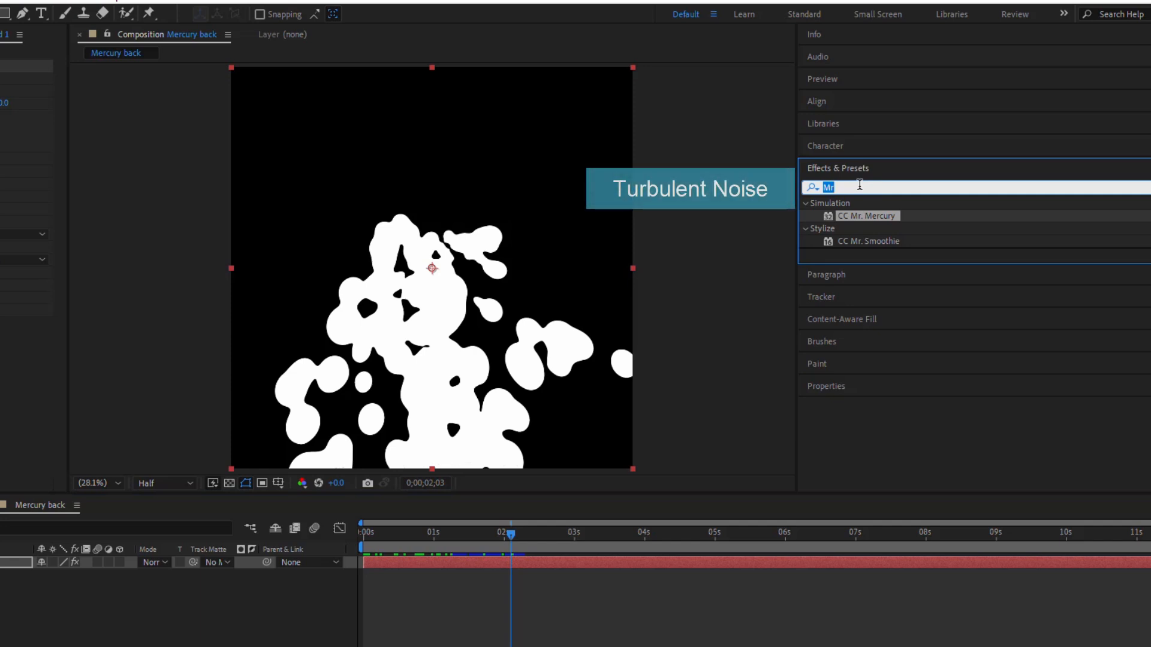
type("Turbu")
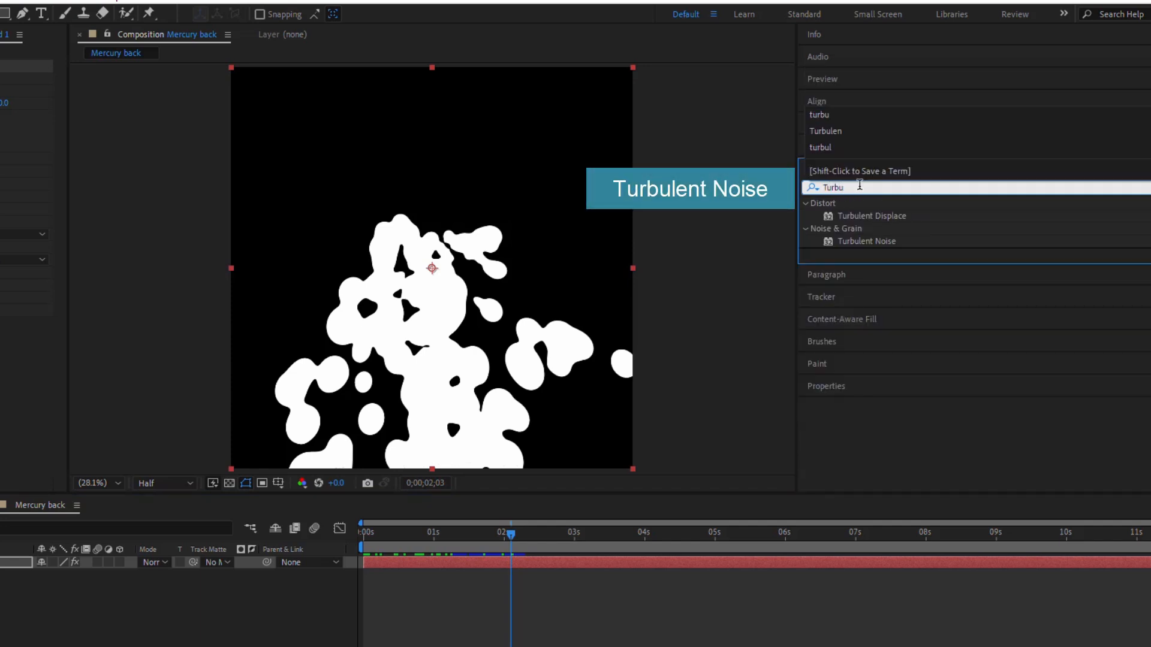
left_click_drag(872, 243, 68, 56)
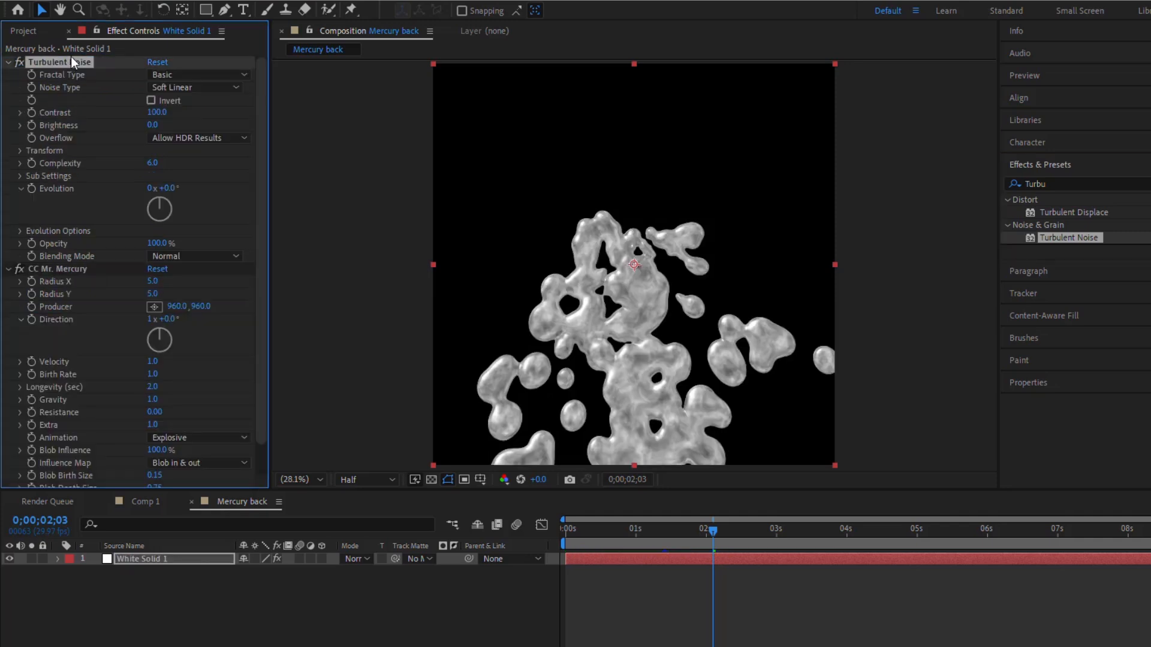
Configure Turbulent Noise with Fractal Type Turbulent Basic, Noise Type Linear and a Contrast of 214.
left_click(192, 74)
left_click(205, 127)
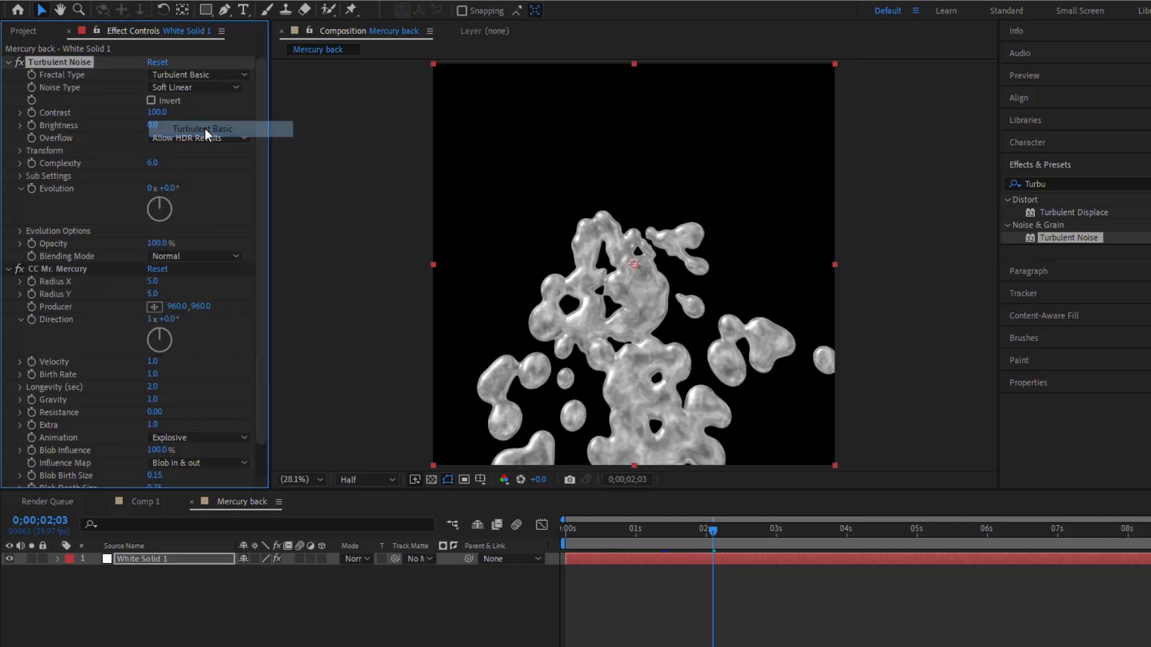
left_click(181, 86)
left_click(155, 114)
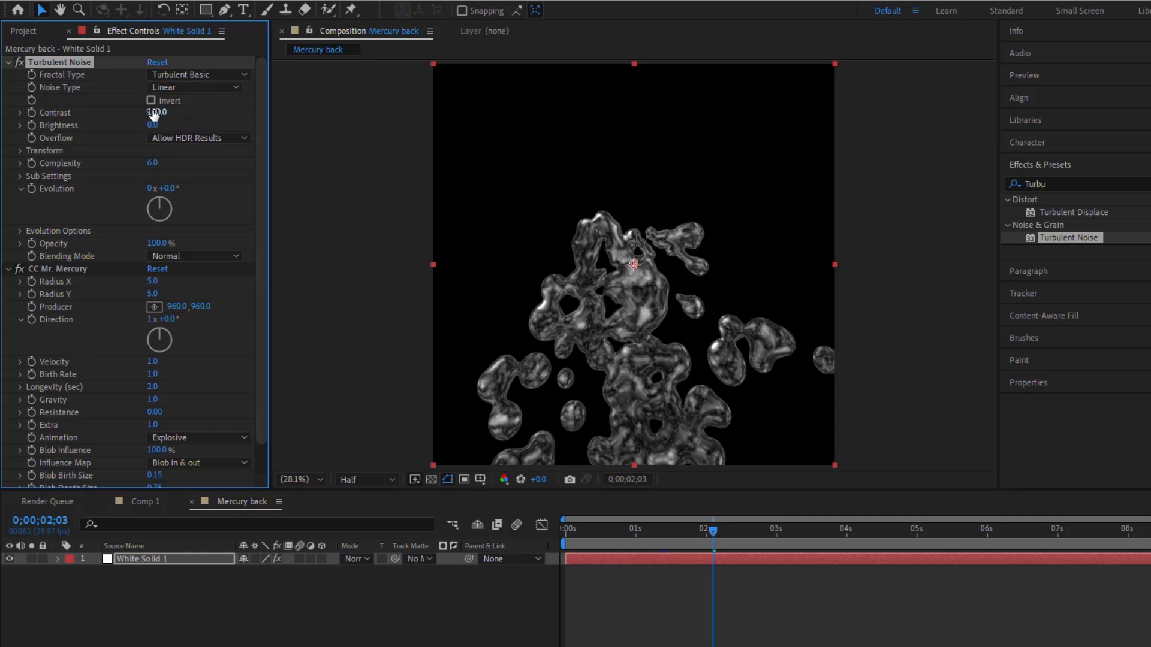
left_click_drag(153, 111, 258, 133)
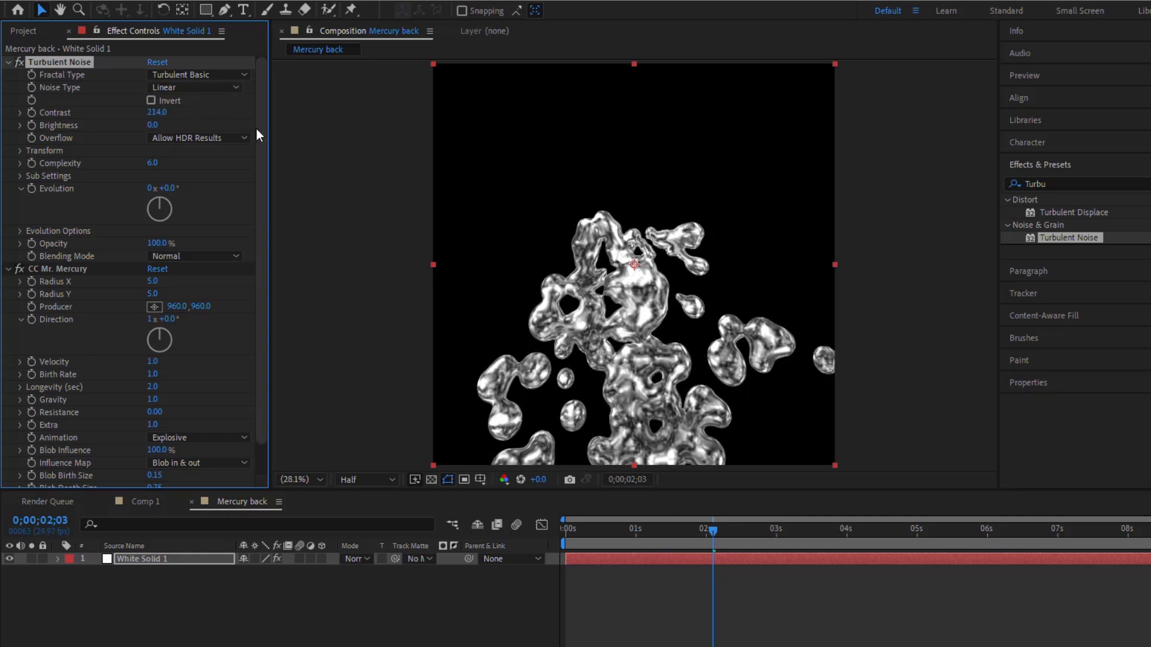
Set Turbulent Noise Brightness to 3.0 and Complexity to 5.2, and drive its Evolution with the expression time*100.
left_click_drag(155, 122, 155, 123)
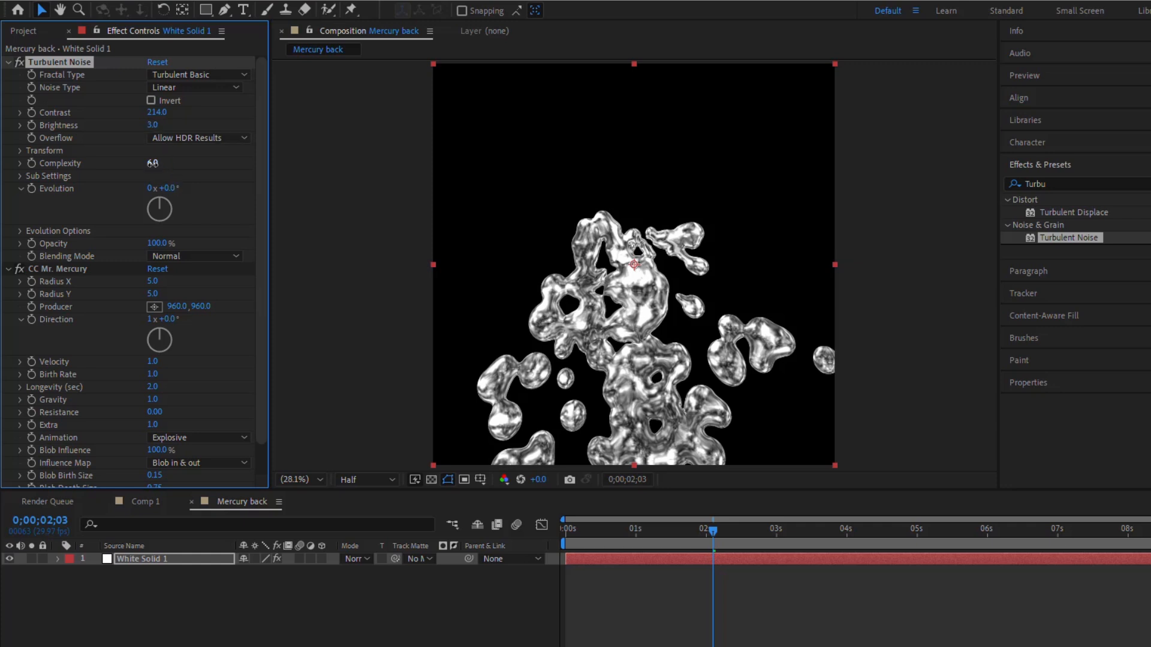
left_click_drag(138, 167, 103, 176)
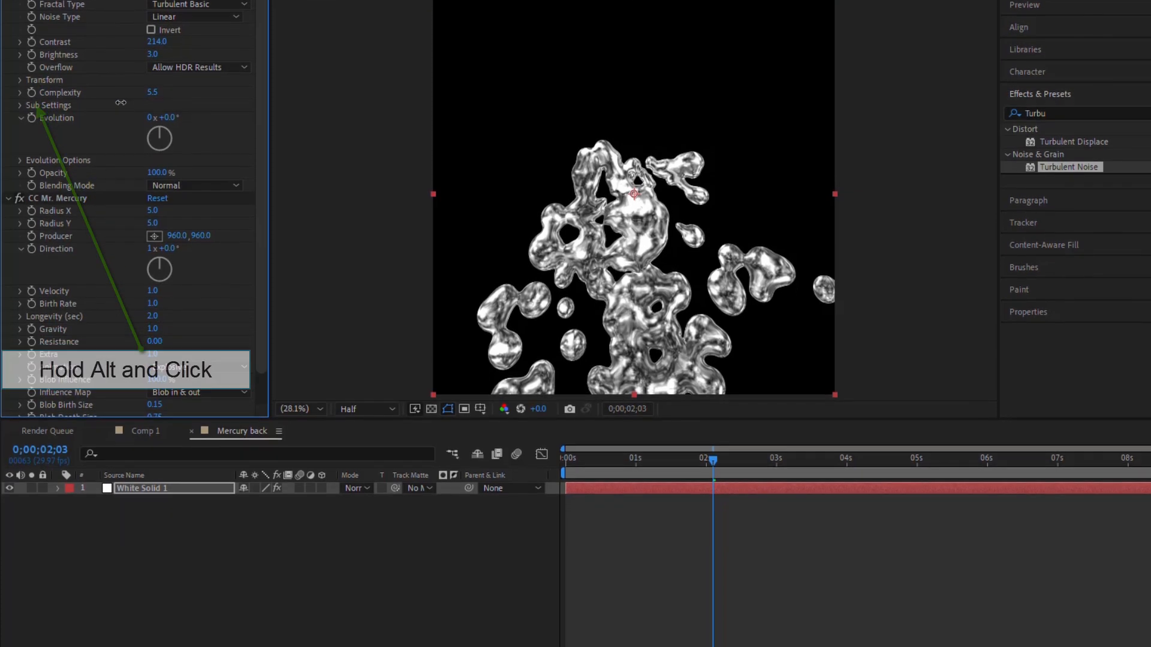
left_click(31, 95, "alt")
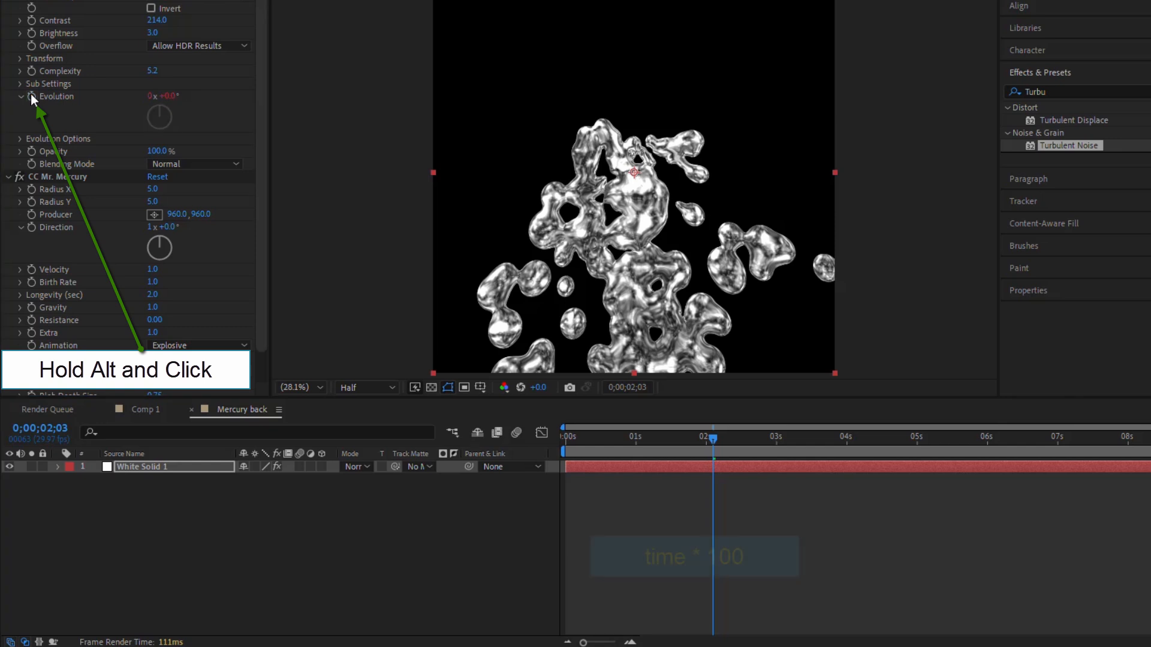
type("time")
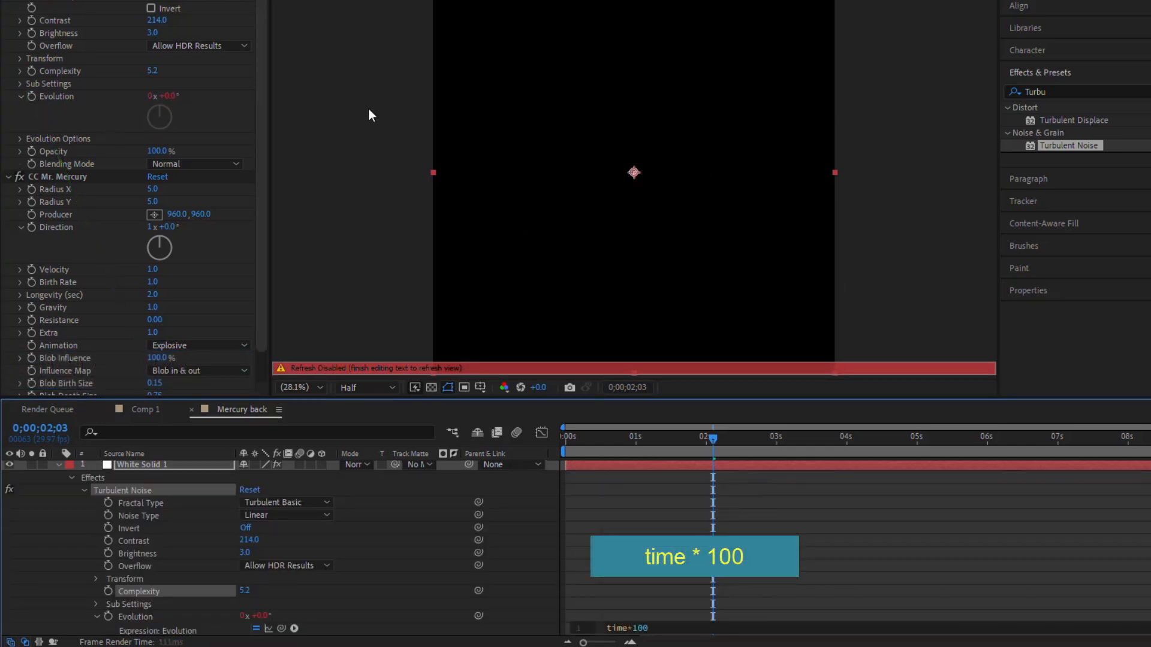
left_click(742, 566)
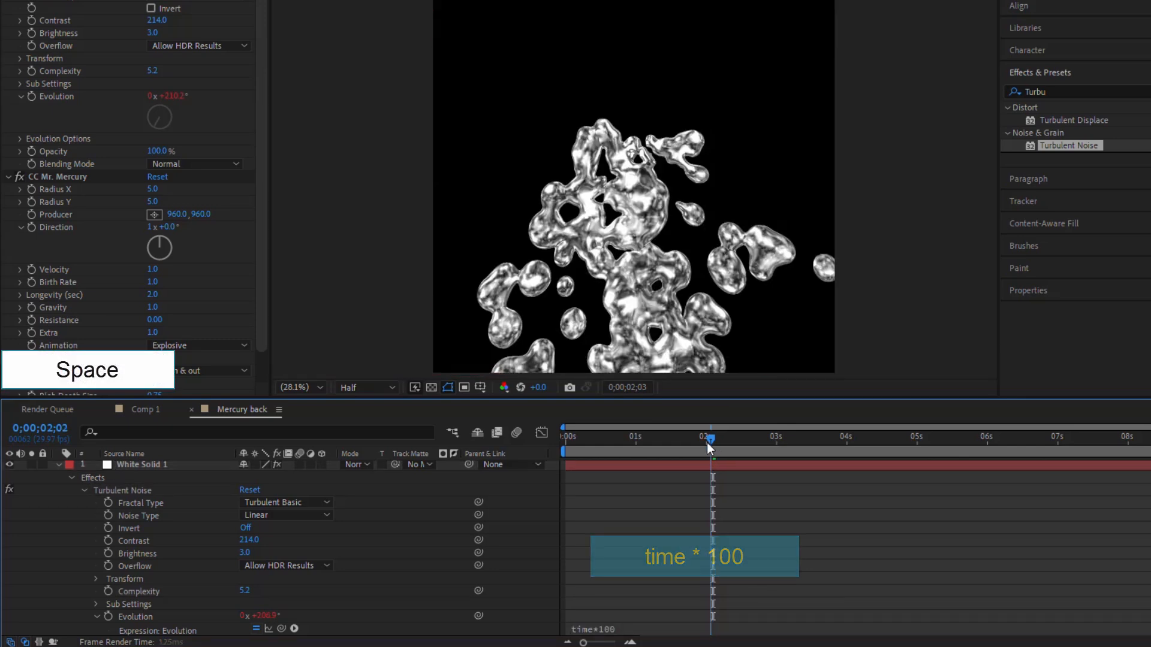
Play back the animated blobs from about 0;00;00;18, go to 0;00;01;00 and collapse the white solid's properties.
left_click_drag(707, 443, 614, 467)
key("space")
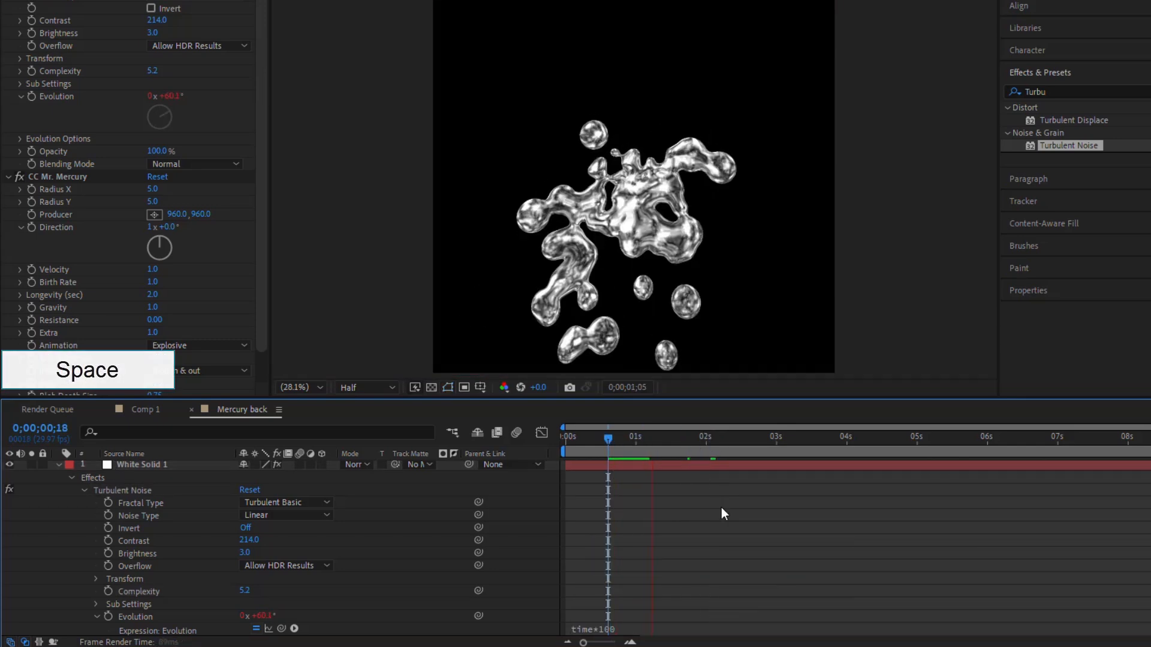
key("space")
left_click_drag(674, 439, 635, 449)
left_click(60, 465)
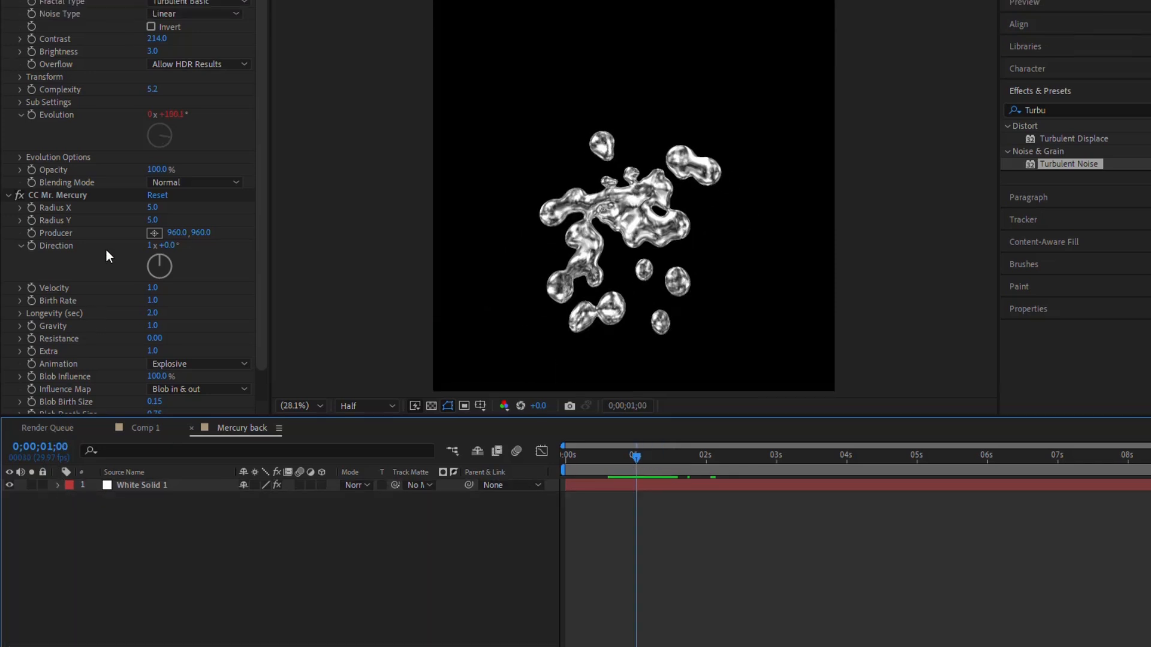
Add the Logo composition as a layer above the white solid and move the coin up into the upper half of the frame.
left_click(23, 30)
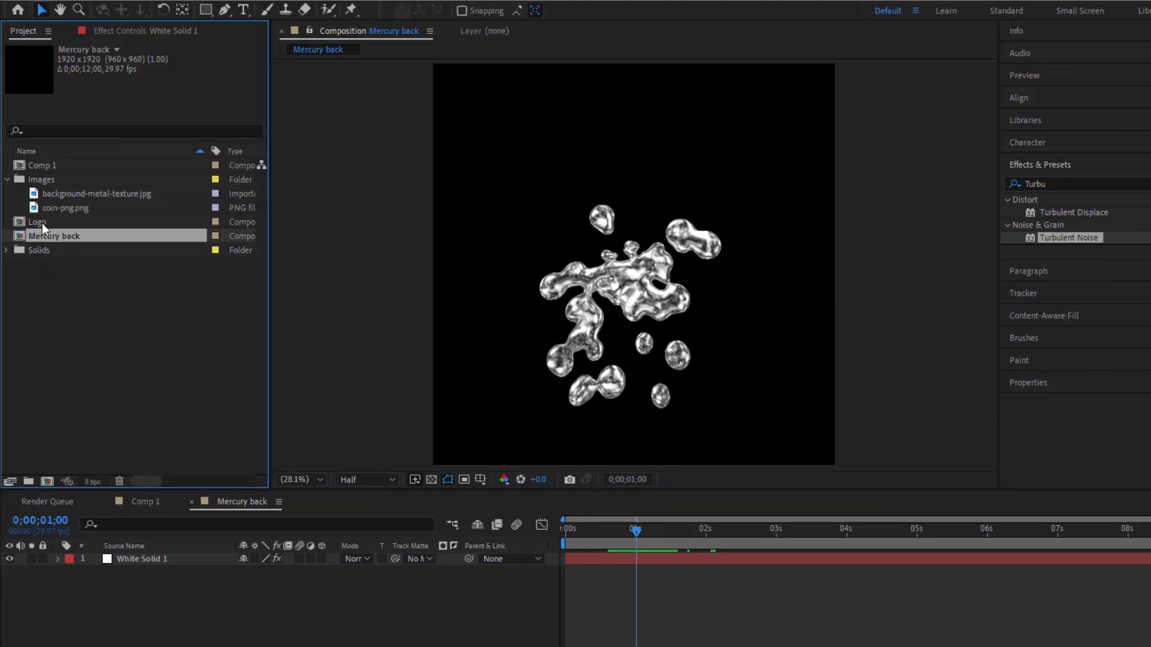
left_click_drag(41, 223, 100, 555)
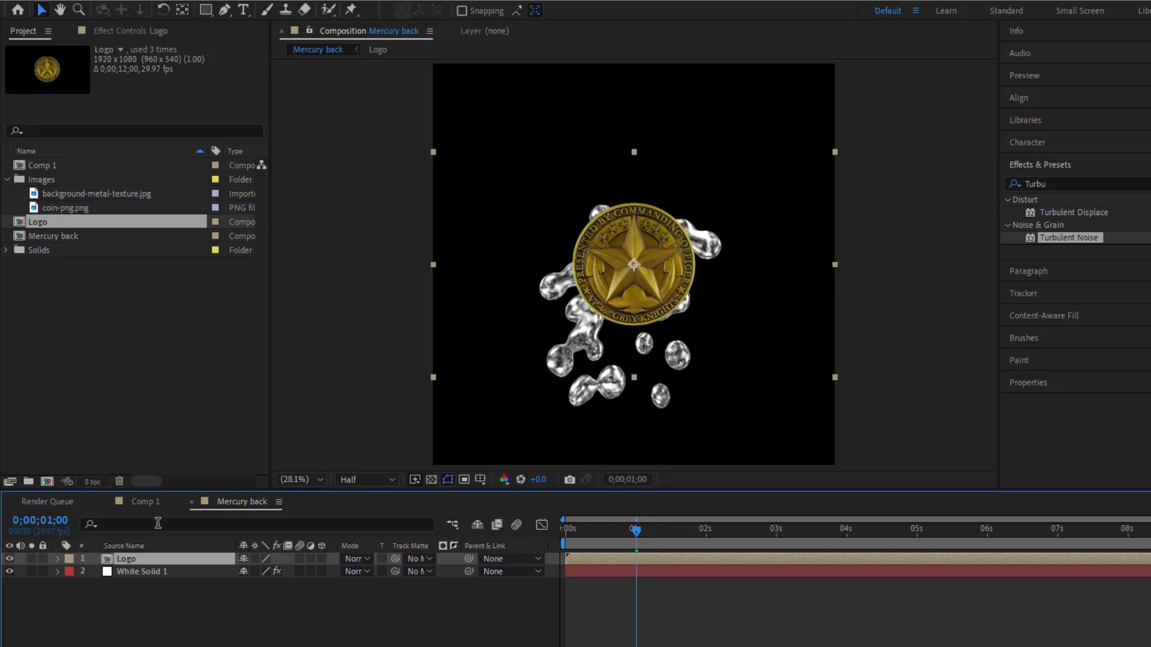
left_click_drag(641, 285, 641, 182)
key("ctrl+z")
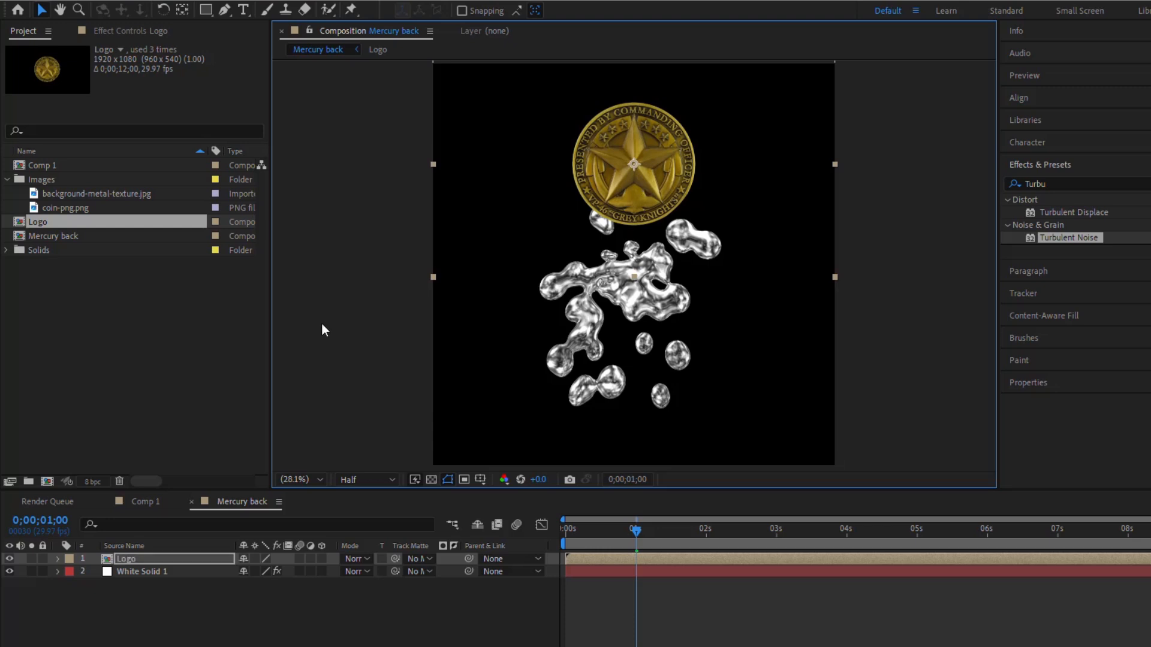
Set the CC Mr. Mercury Producer on the white solid to 960.0, 196.0, at the coin's top edge.
left_click(138, 568)
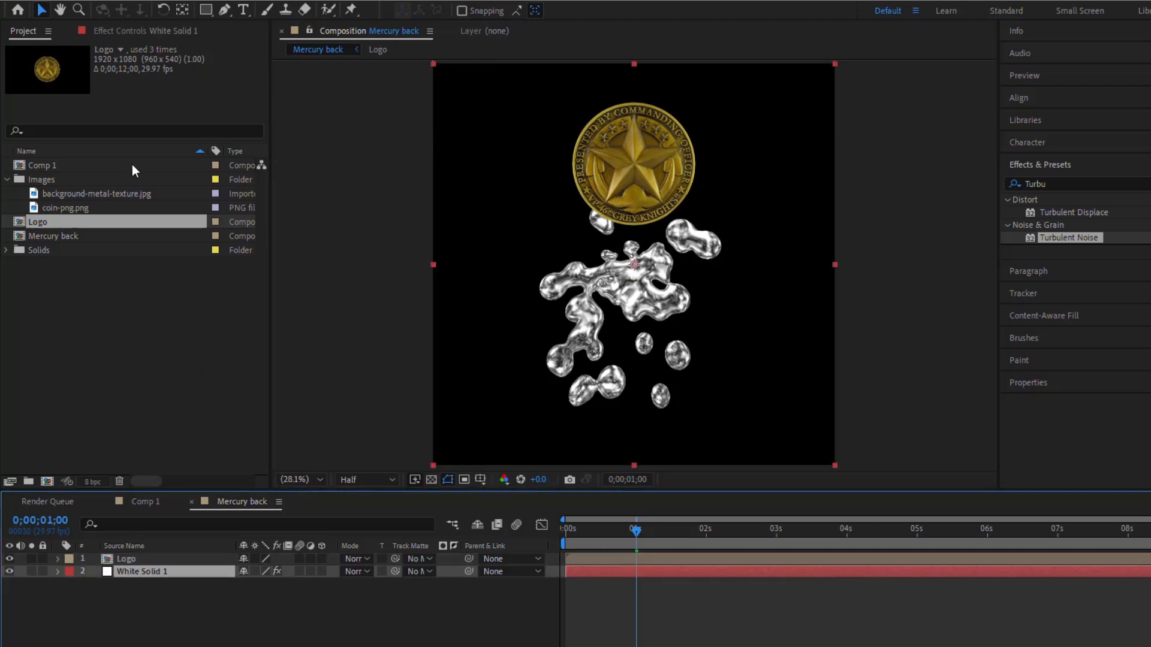
left_click(152, 30)
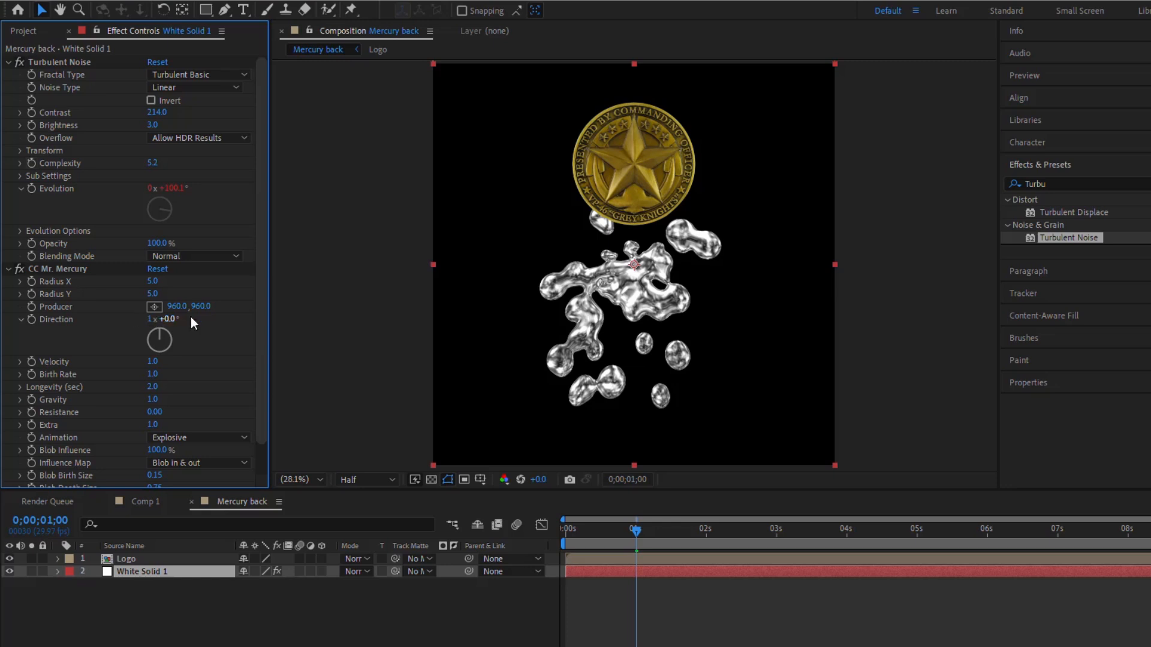
left_click_drag(206, 308, 2, 310)
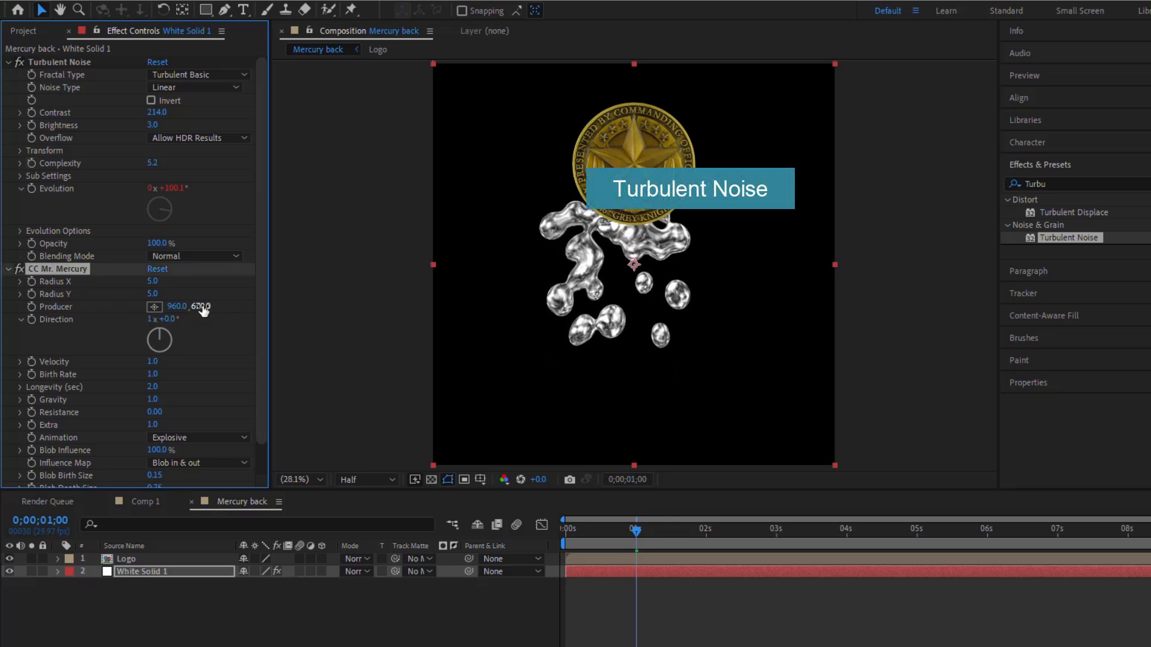
left_click_drag(202, 309, 39, 309)
left_click_drag(196, 307, 71, 304)
scroll(587, 208, "up", 2)
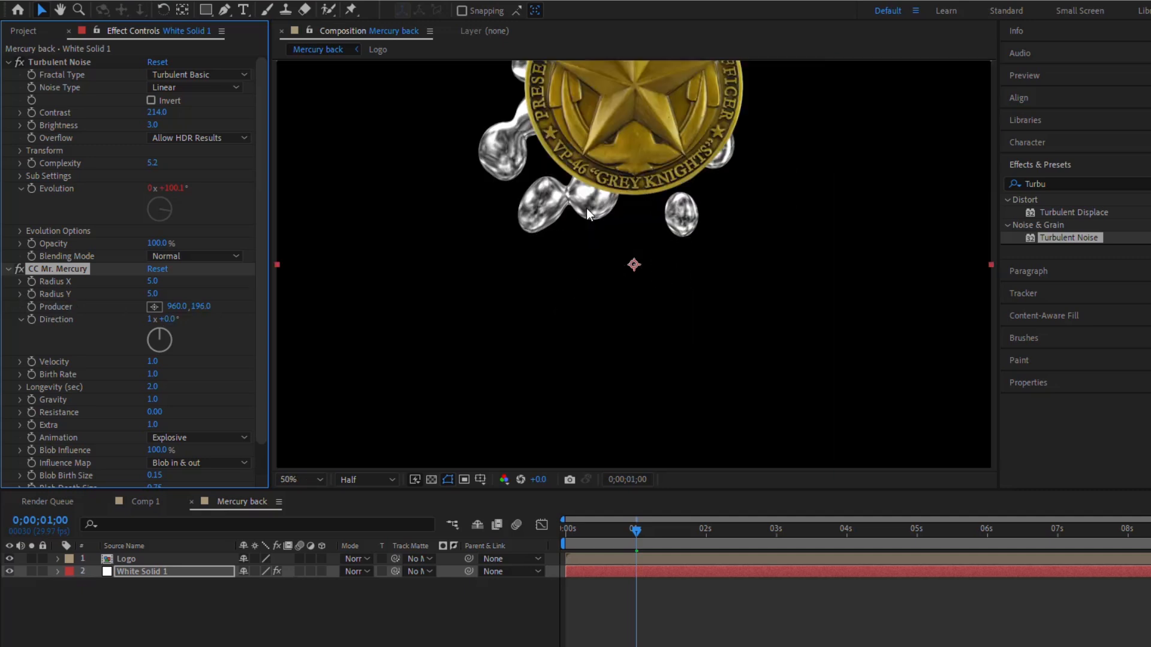
left_click_drag(634, 183, 626, 324)
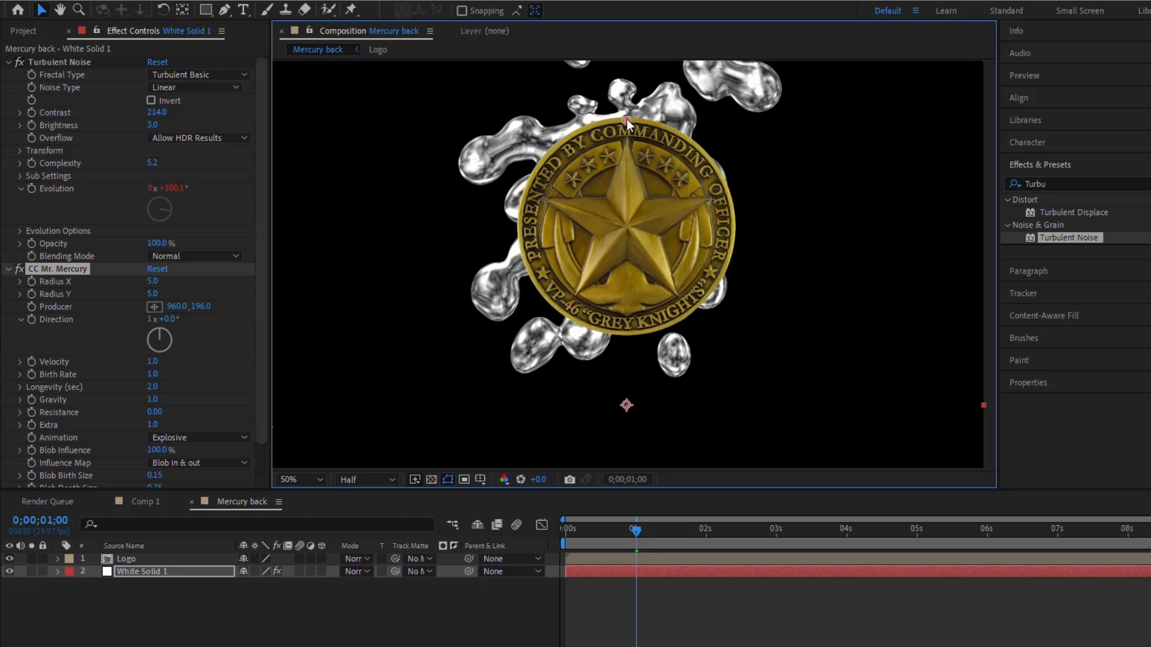
Keyframe the CC Mr. Mercury Producer at 0;00;01;00 and set it to 960.0, 763.0 at 0;00;07;00.
mouse_move(638, 532)
left_mouse_down()
mouse_move(627, 534)
mouse_move(637, 531)
left_mouse_up()
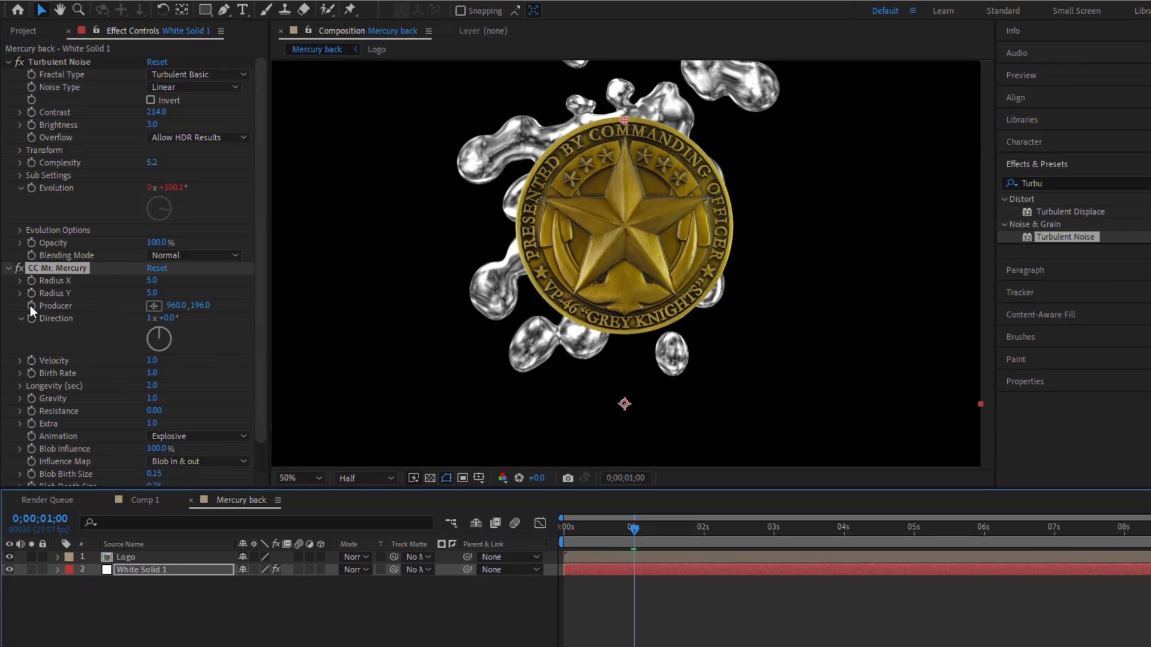
left_click(30, 306)
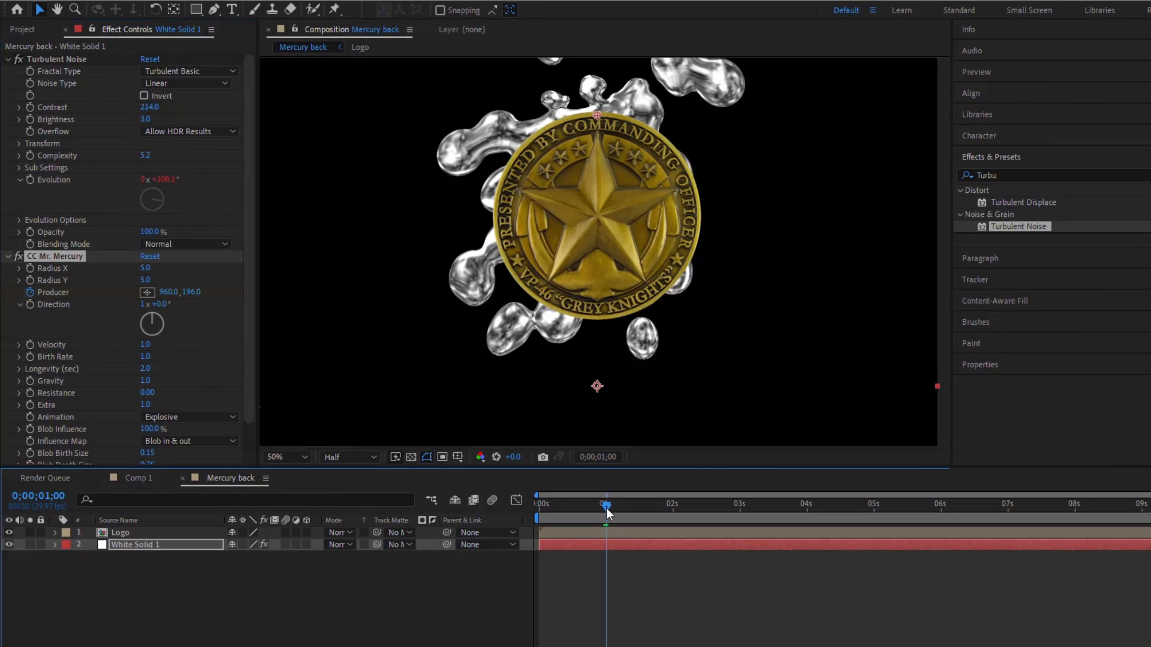
left_click_drag(606, 509, 1009, 514)
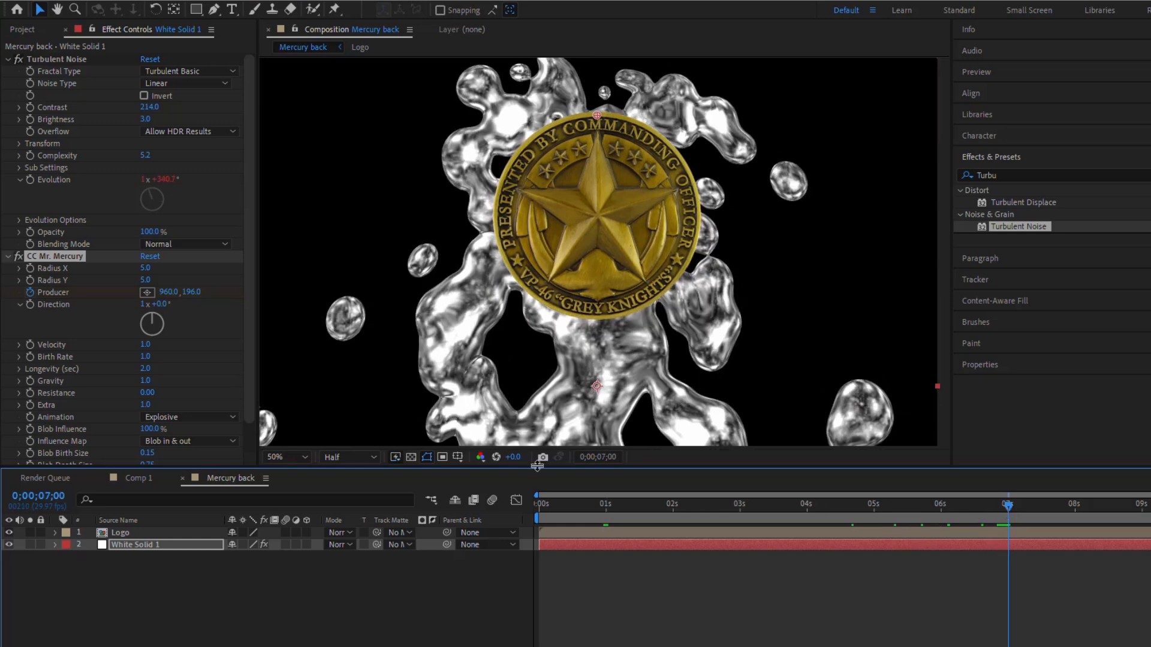
left_click_drag(193, 292, 541, 337)
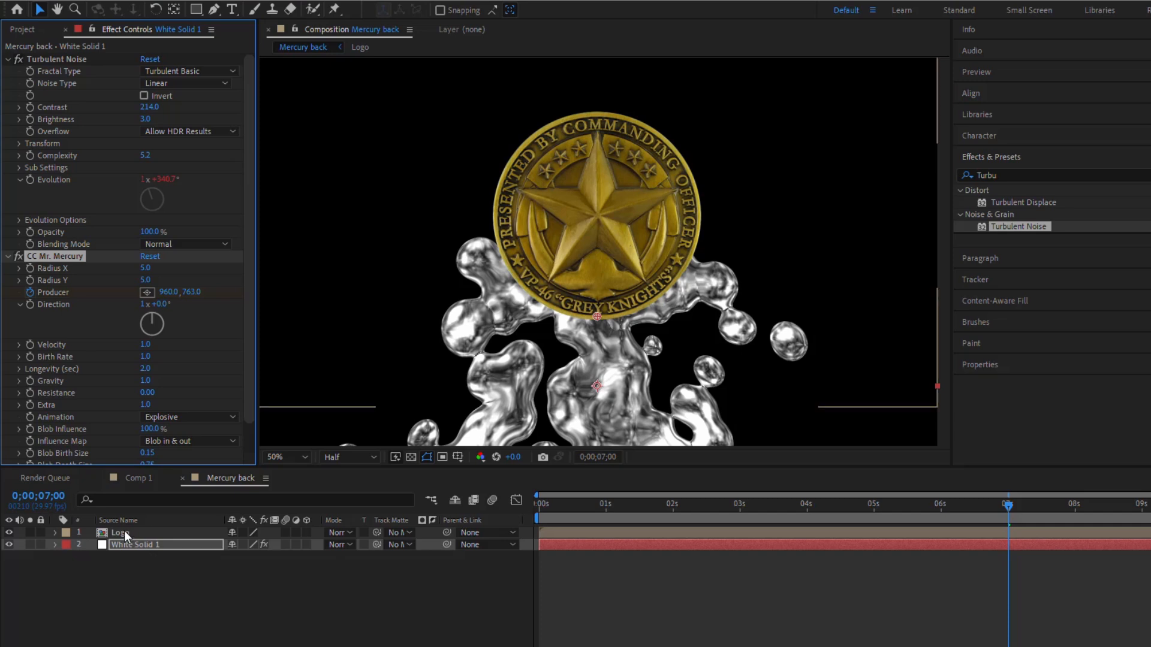
Place the Logo layer beneath the white solid and go to 0;00;02;13 with the whole composition fitted in view.
left_click_drag(122, 534, 124, 565)
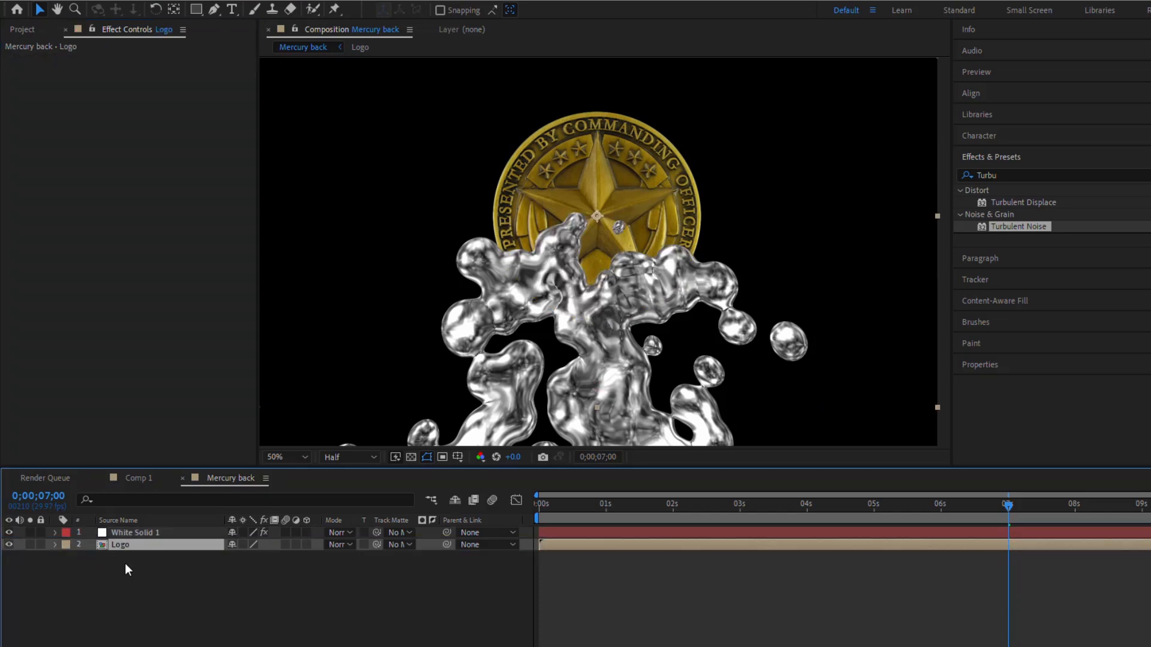
left_click(132, 531)
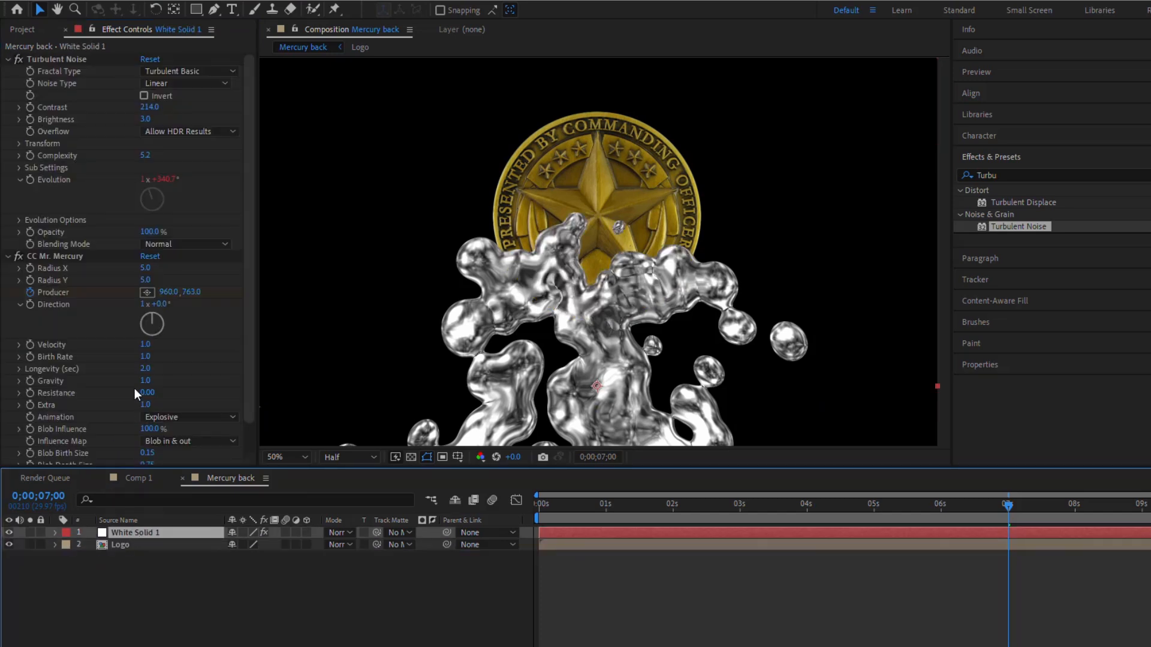
left_click_drag(1022, 510, 702, 516)
scroll(533, 268, "down", 2)
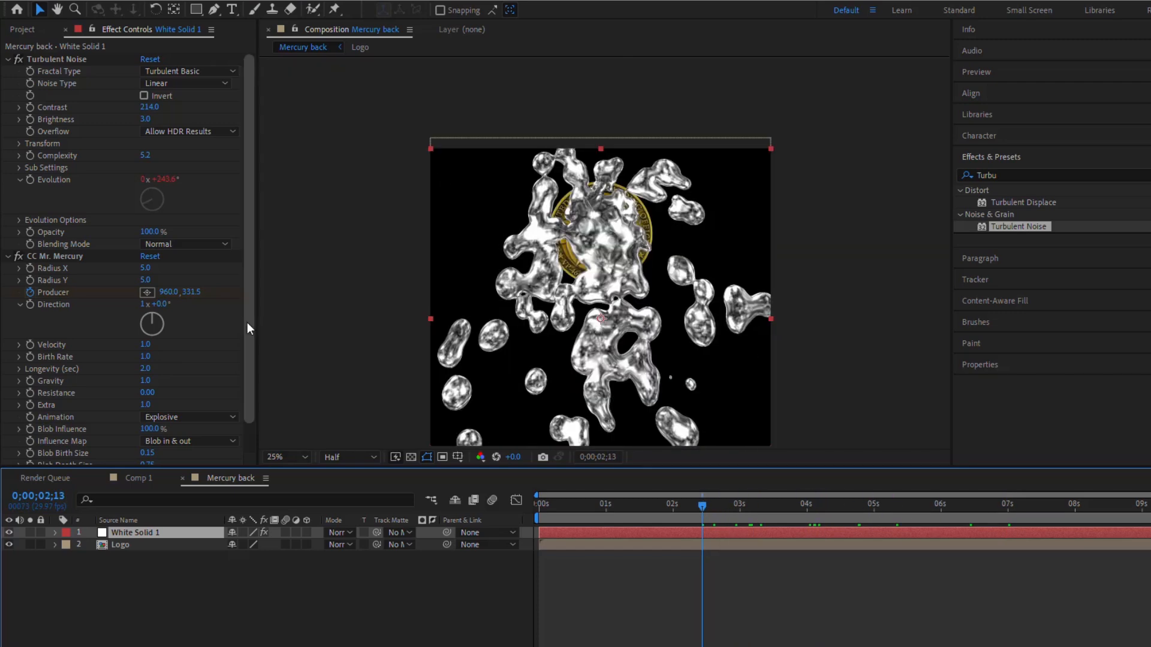
left_click_drag(533, 267, 542, 198)
left_click(287, 457)
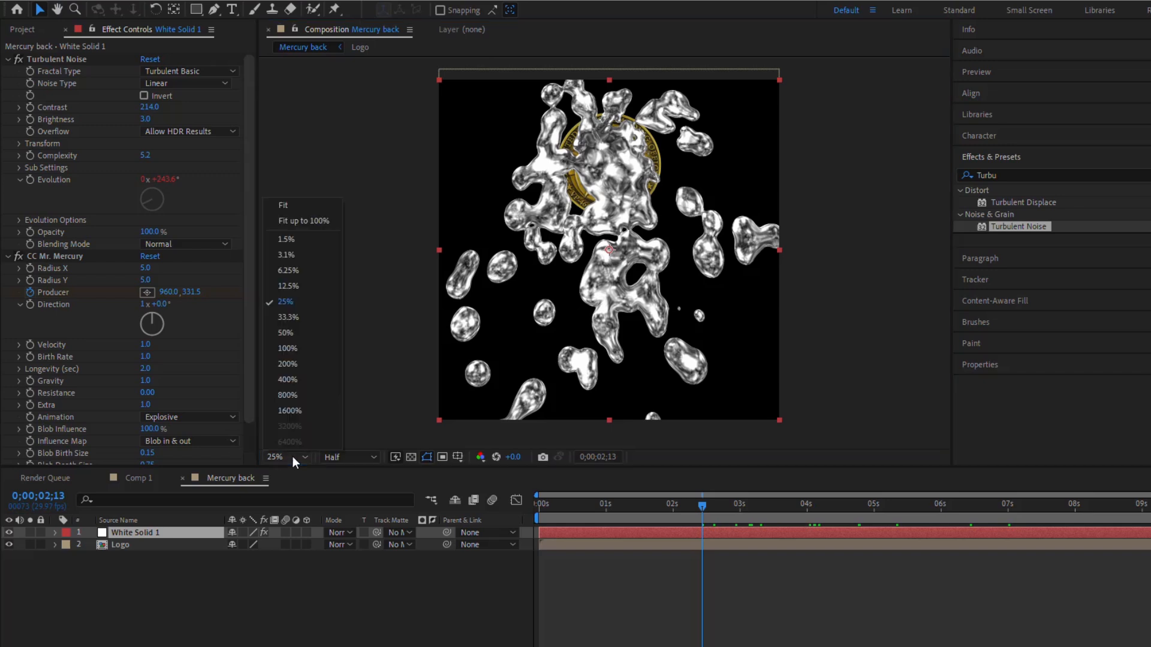
left_click(304, 221)
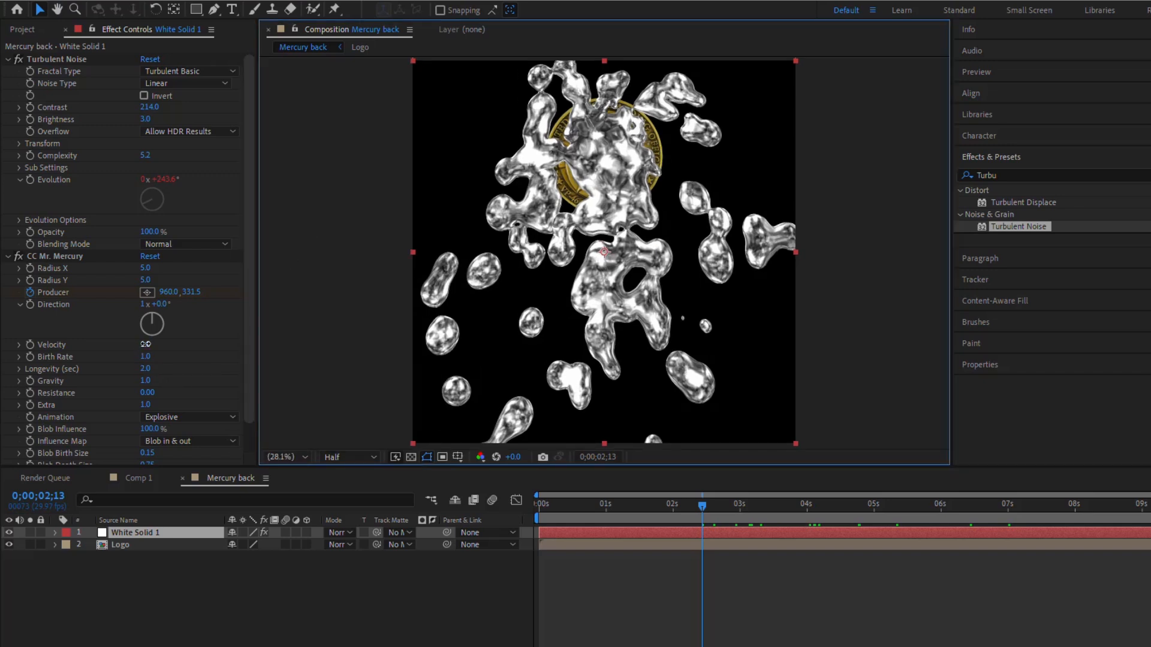
Set the CC Mr. Mercury Velocity to 0.2, Gravity to 0.2 and Resistance to -0.1.
left_click(145, 345)
key("Return")
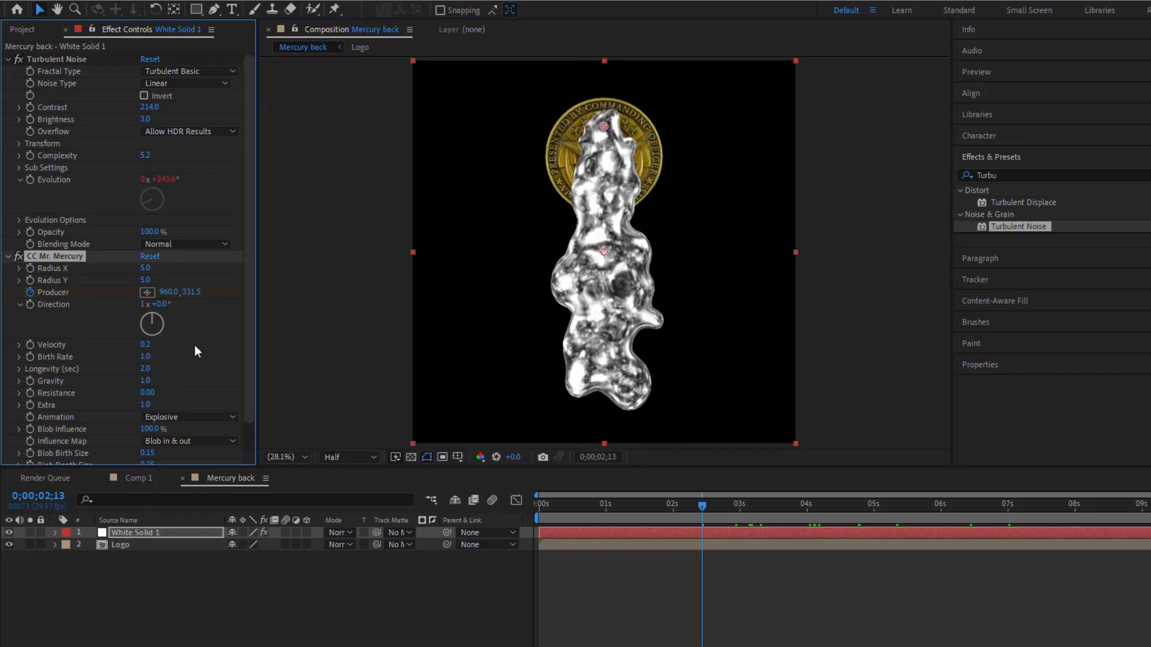
left_click(145, 379)
type("0.2")
key("Return")
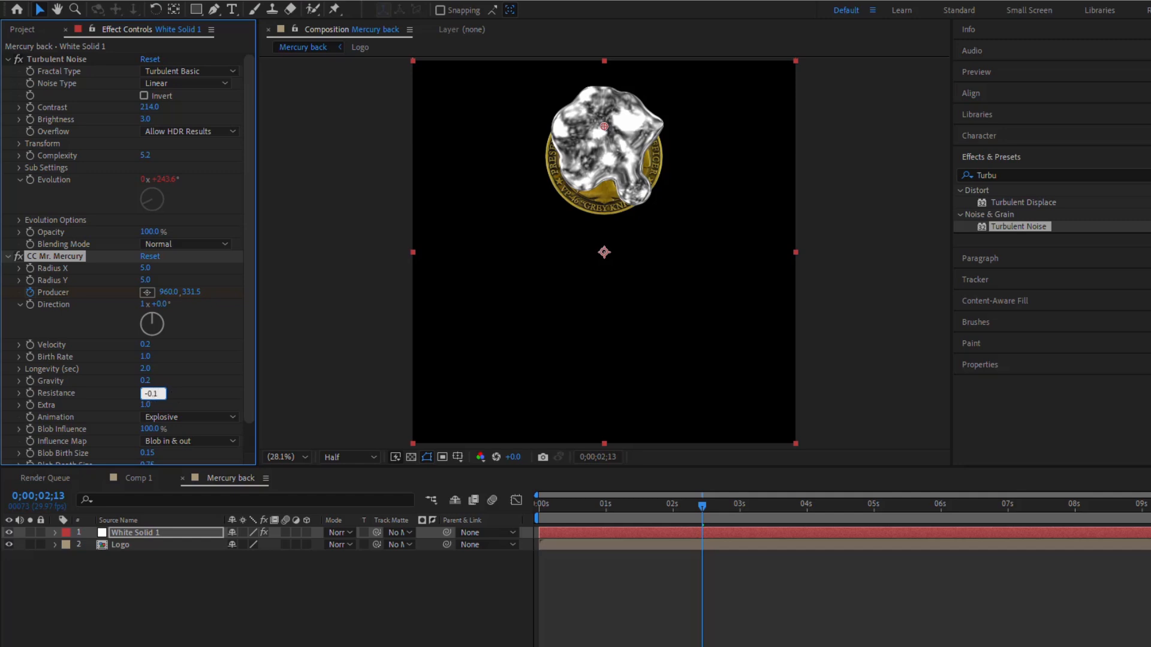
key("Return")
Set the CC Mr. Mercury Blob Death Size to 0.15.
scroll(168, 391, "down", 1)
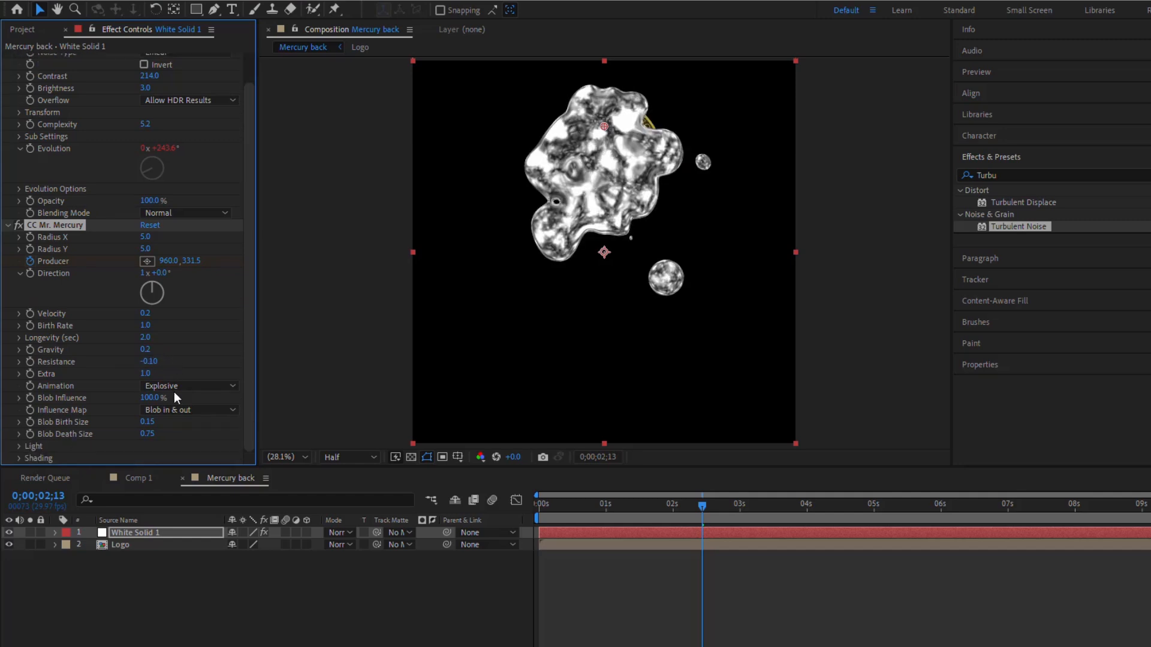
left_click(147, 433)
type("0.15")
key("Return")
Set the CC Mr. Mercury Influence Map to Blob out sharp and its Animation to Twirly.
scroll(596, 211, "up", 2)
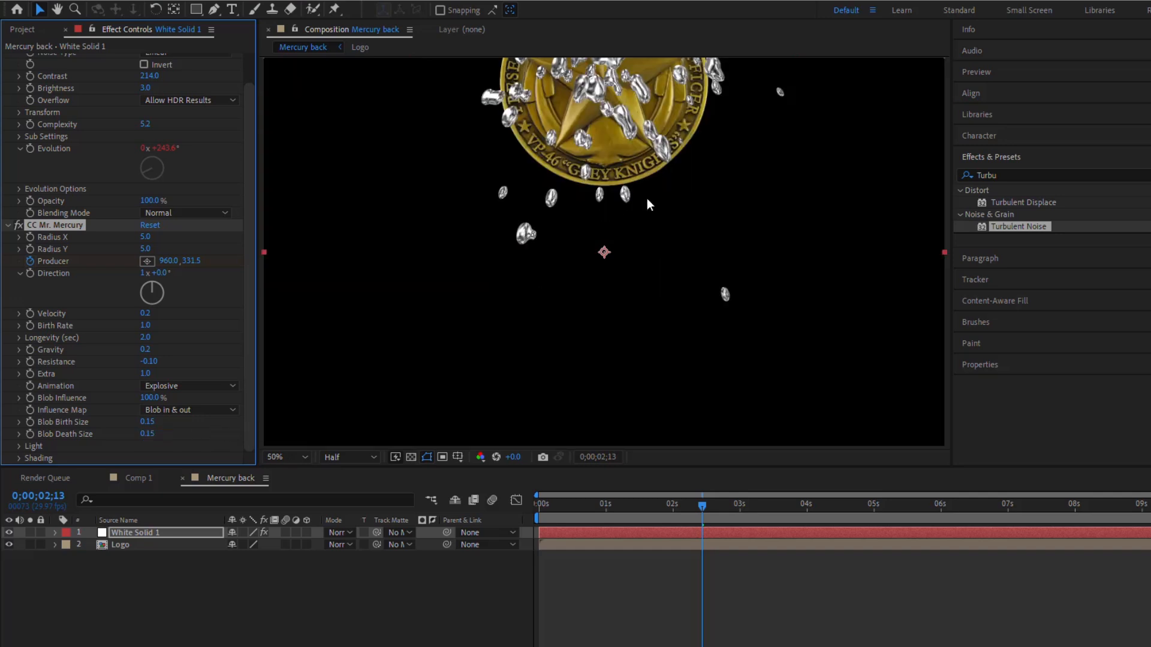
key("space")
left_click_drag(646, 197, 646, 310)
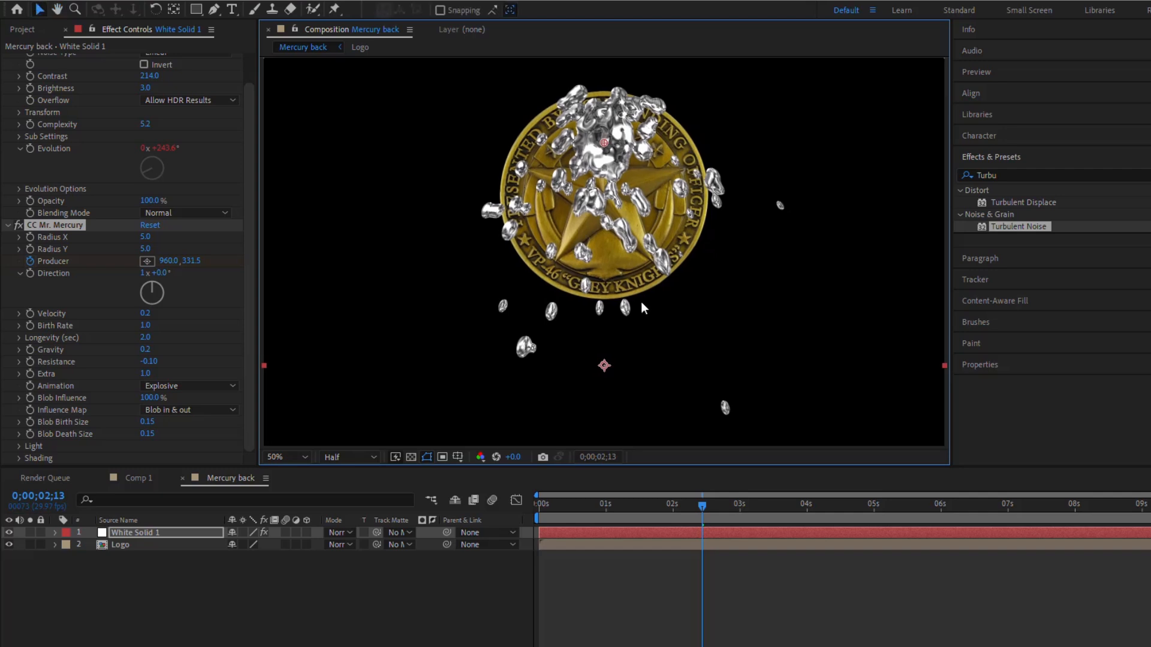
left_click(191, 412)
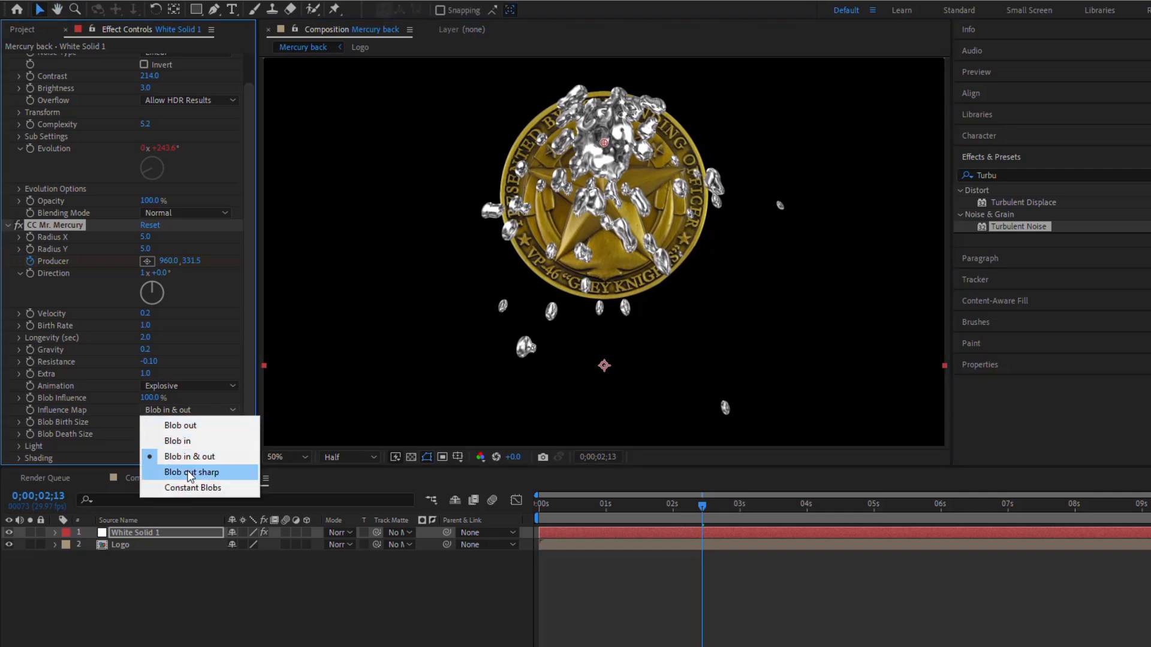
left_click(187, 472)
left_click(188, 386)
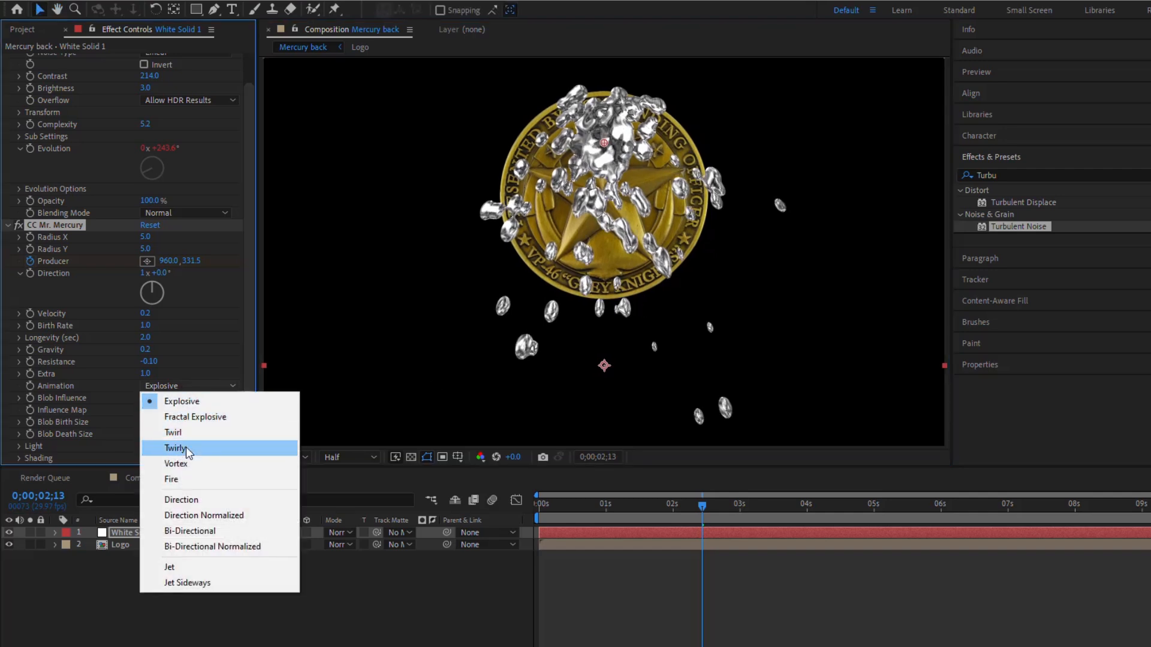
left_click(186, 448)
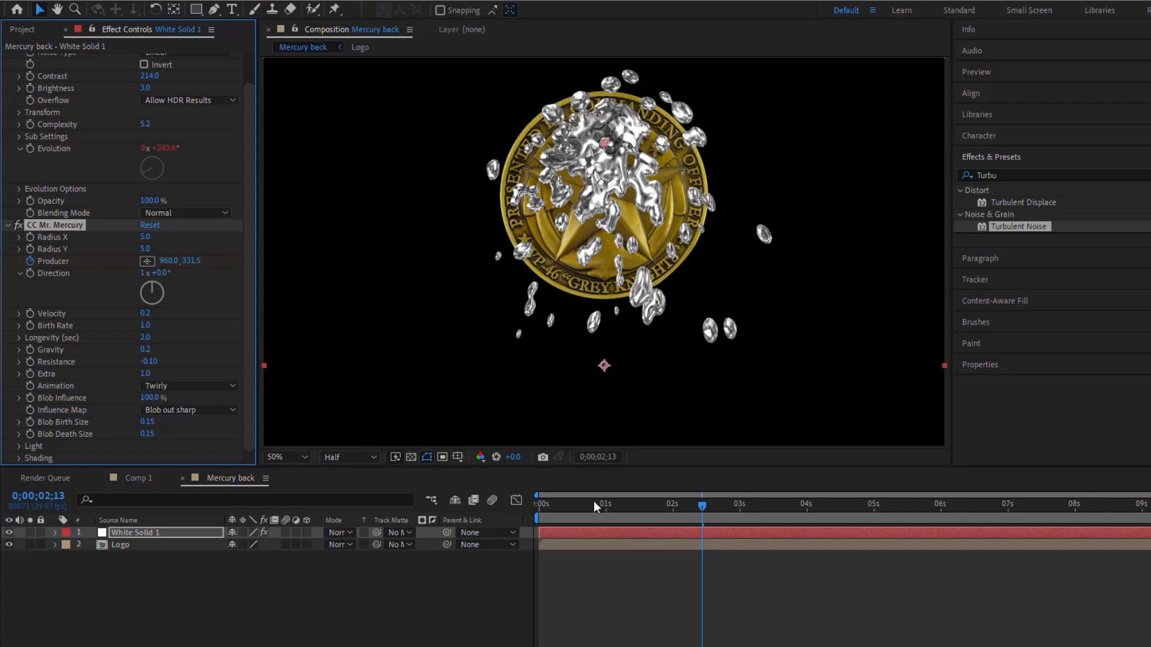
At 0;00;01;00, set the CC Mr. Mercury Radius X and Radius Y to 1.0 and enable keyframing for Radius X.
left_click_drag(704, 507, 740, 547)
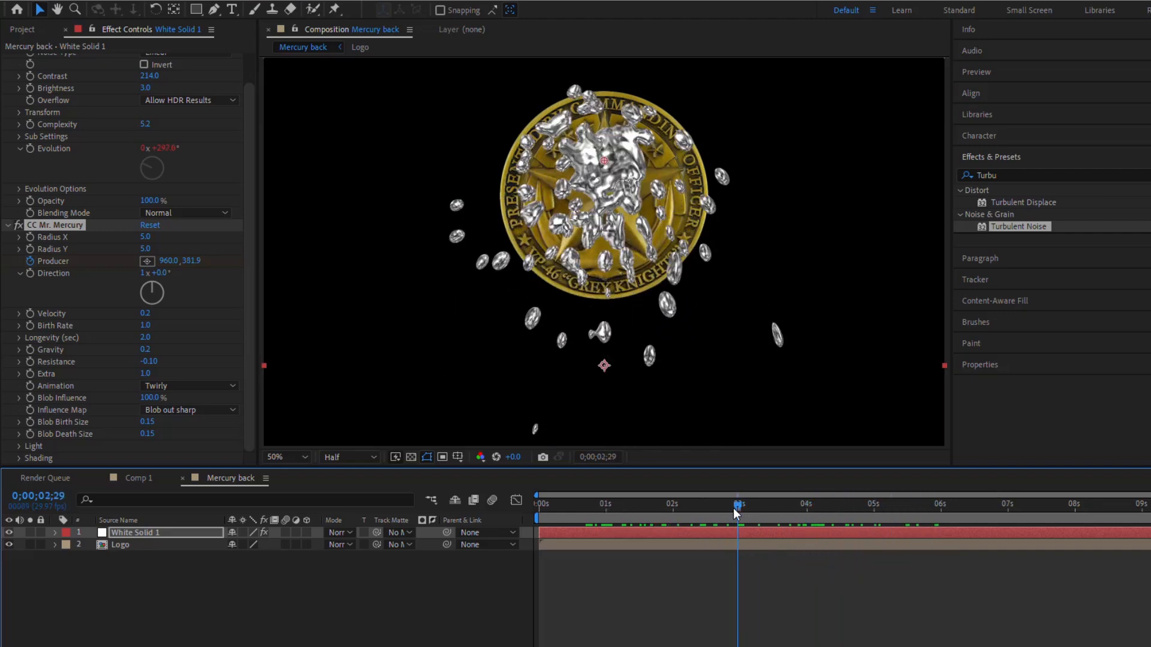
left_click_drag(736, 510, 614, 524)
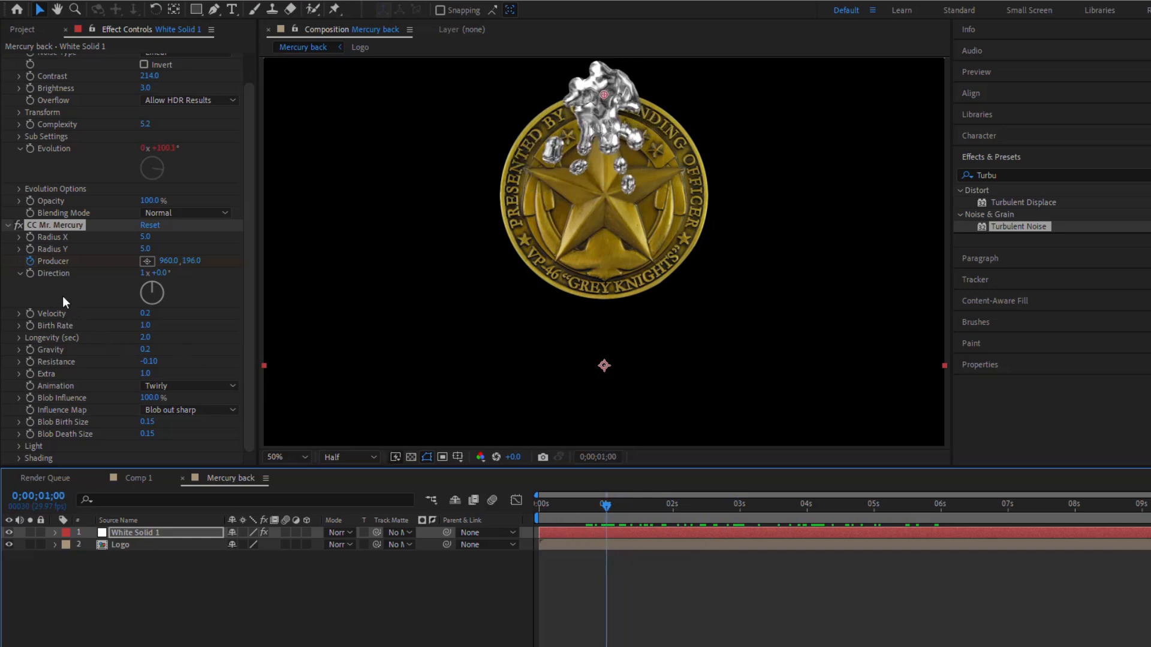
left_click(149, 239)
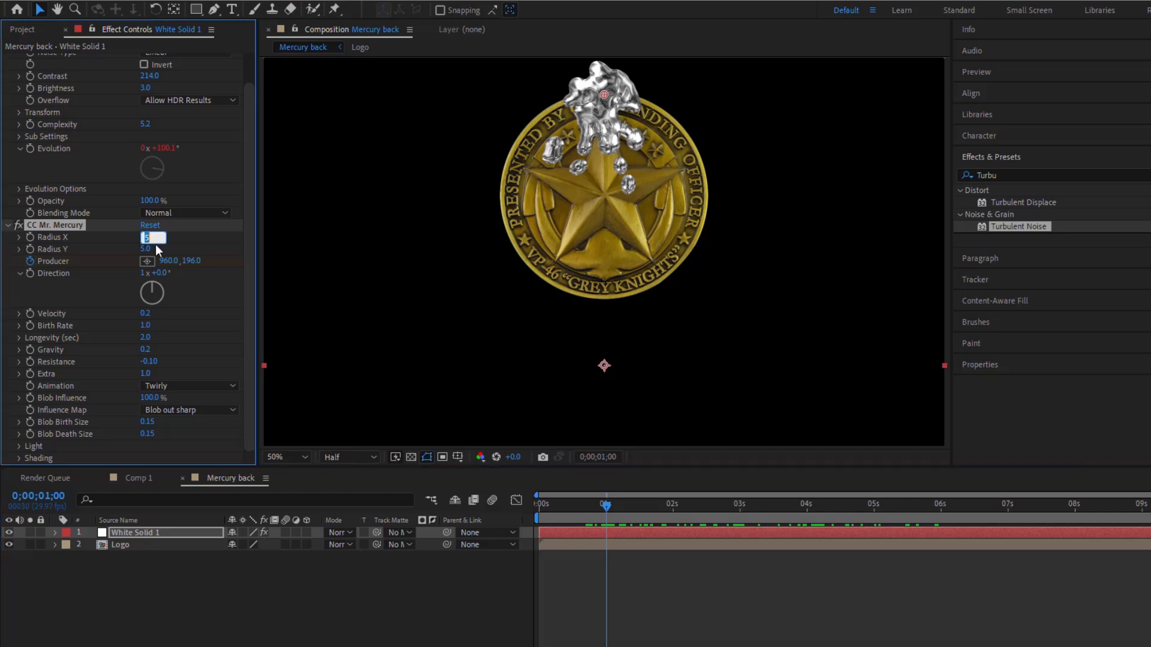
key("Tab")
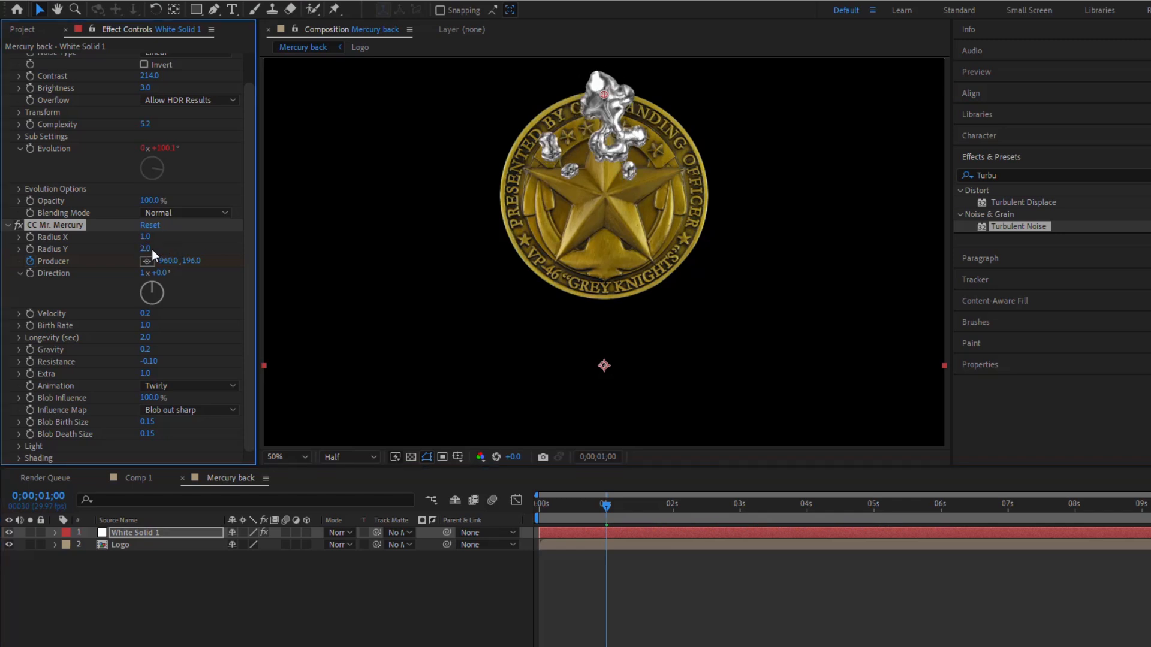
left_click(153, 249)
type("1")
key("Return")
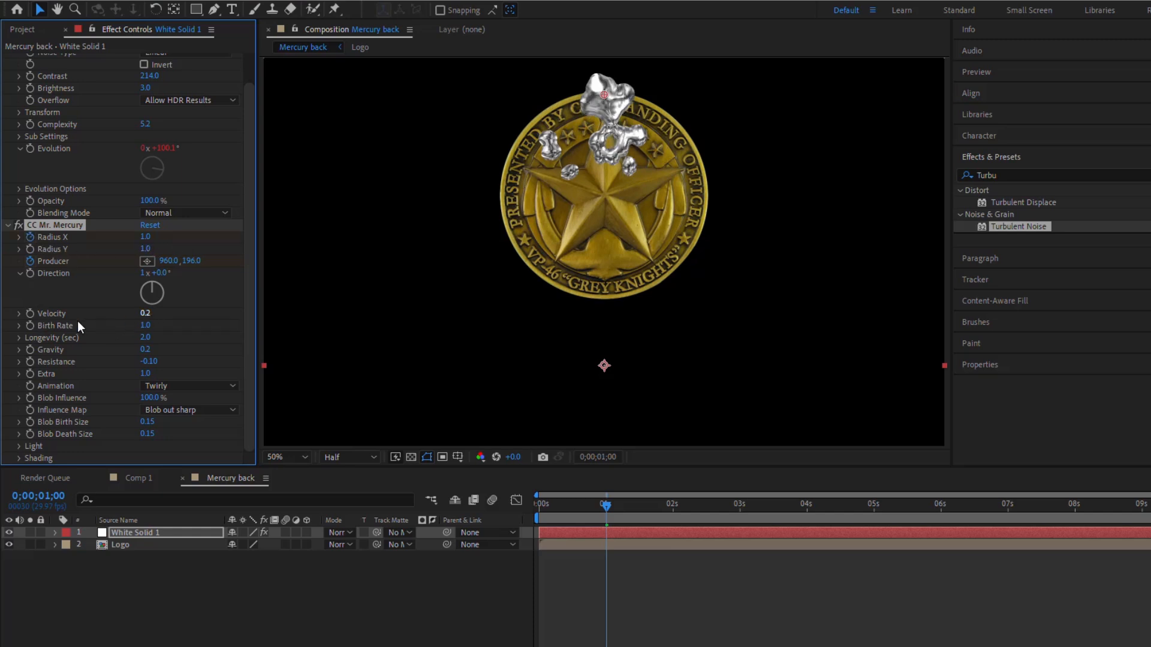
Keyframe the CC Mr. Mercury Birth Rate at 0.6 and reveal the white solid's keyframed properties in the timeline.
left_click(30, 325)
key("Return")
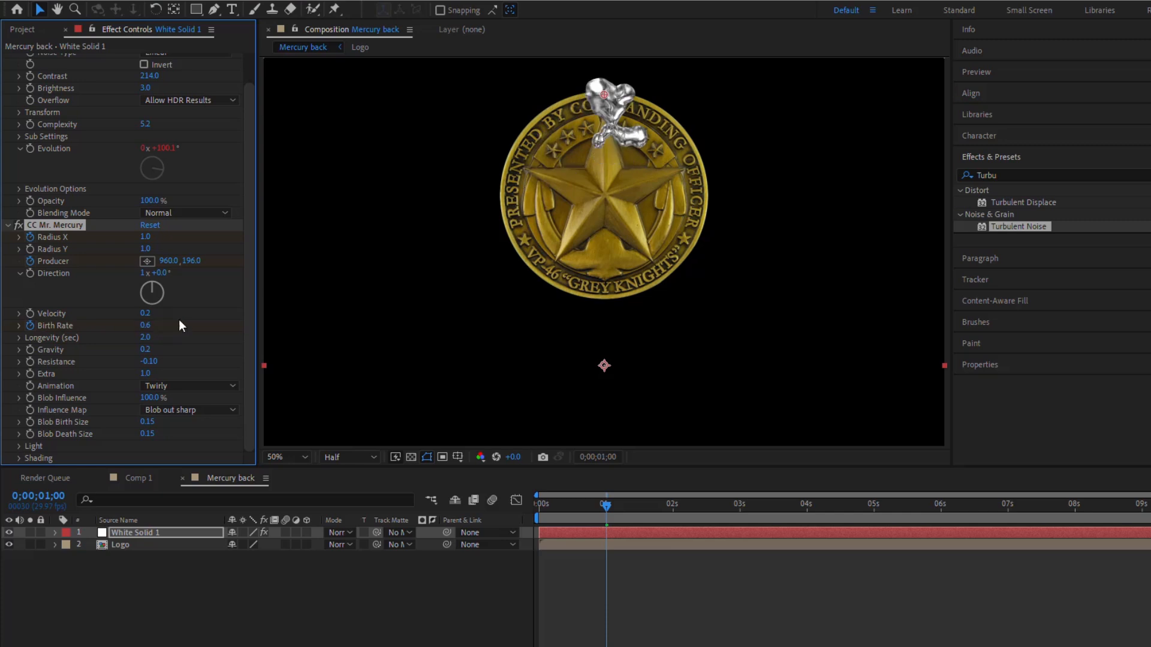
key("u")
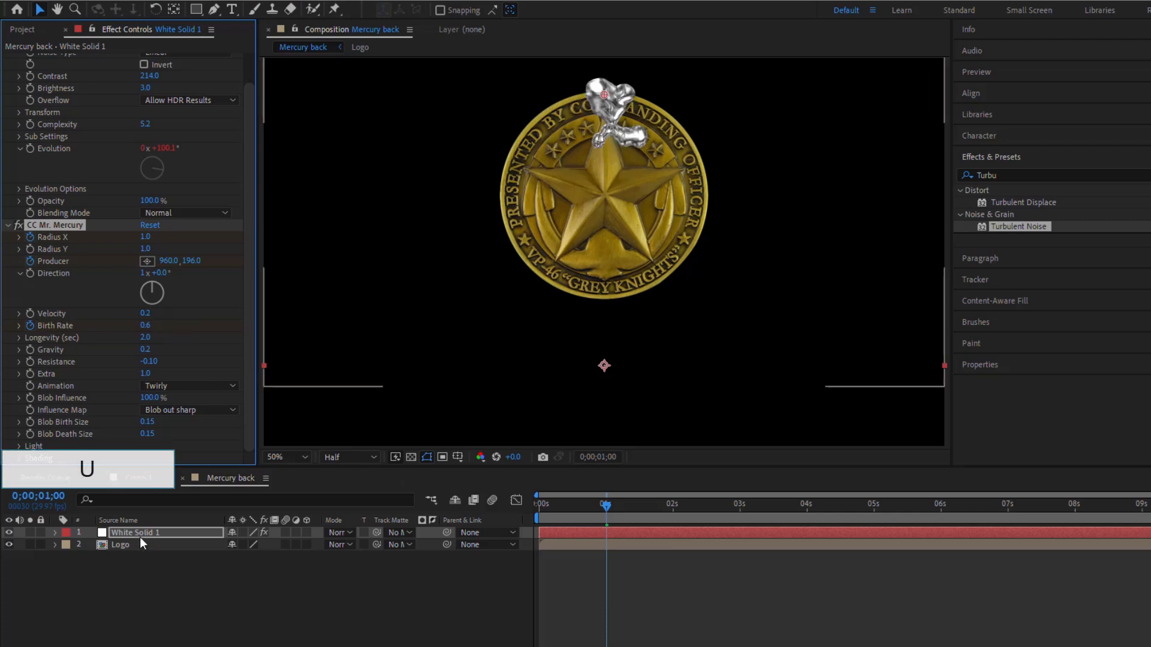
left_click(139, 530)
key("u")
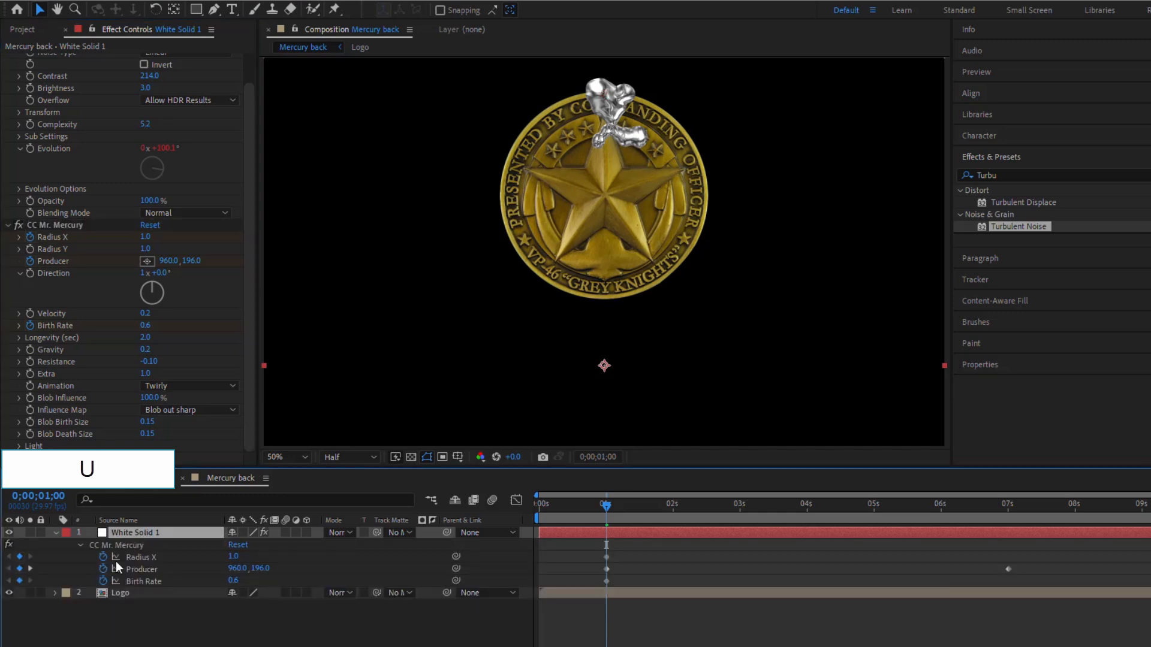
At 0;00;00;25, keyframe both Radius X and Birth Rate at 0.
left_click_drag(606, 505, 594, 514)
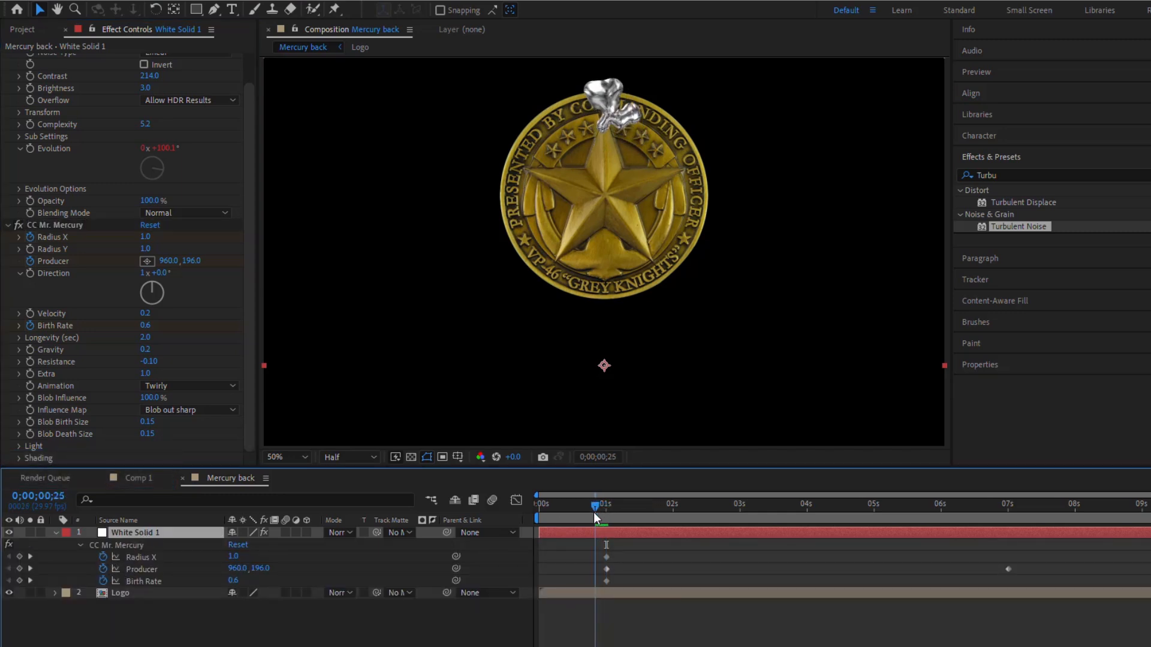
left_click(233, 556)
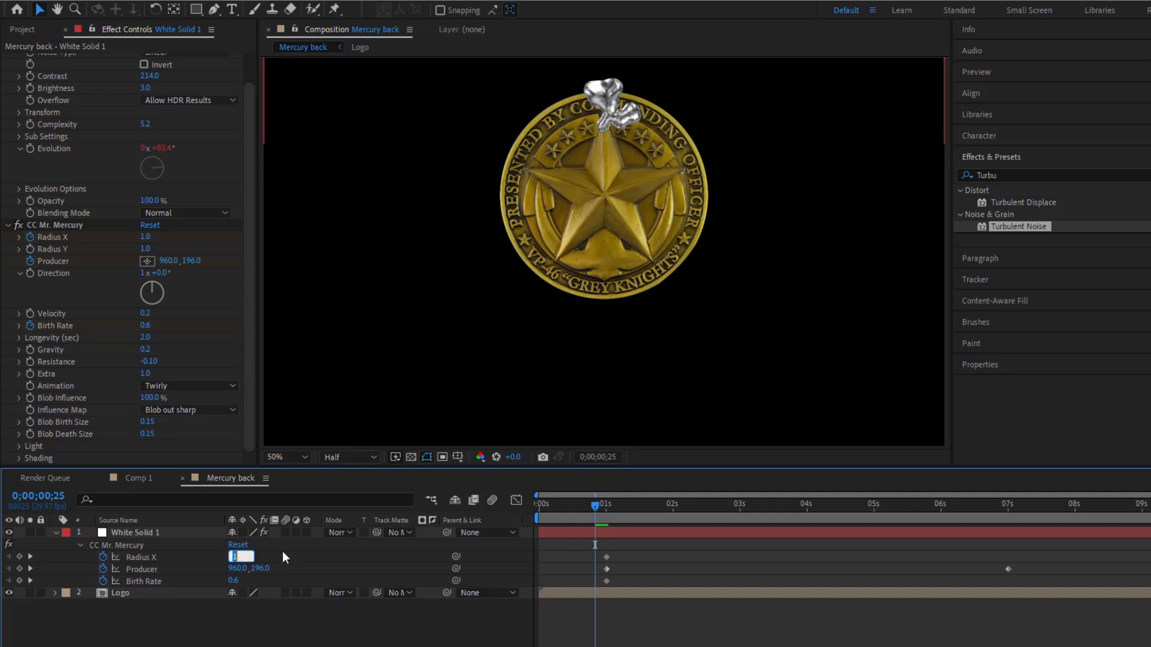
type("0")
key("Return")
left_click(234, 580)
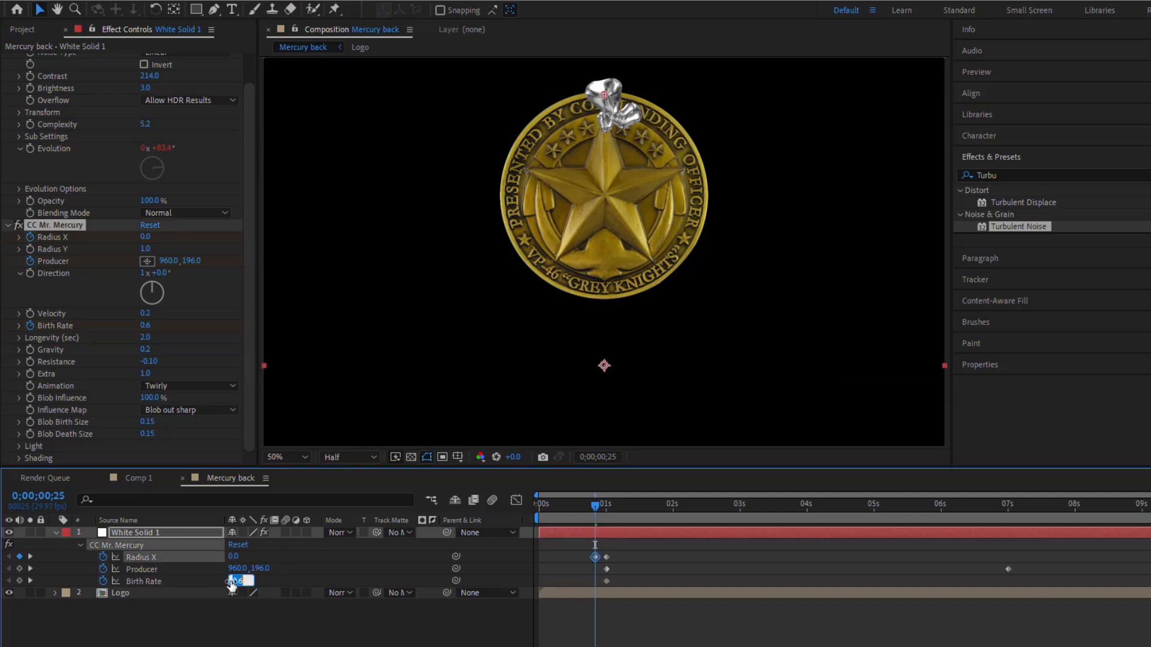
key("Return")
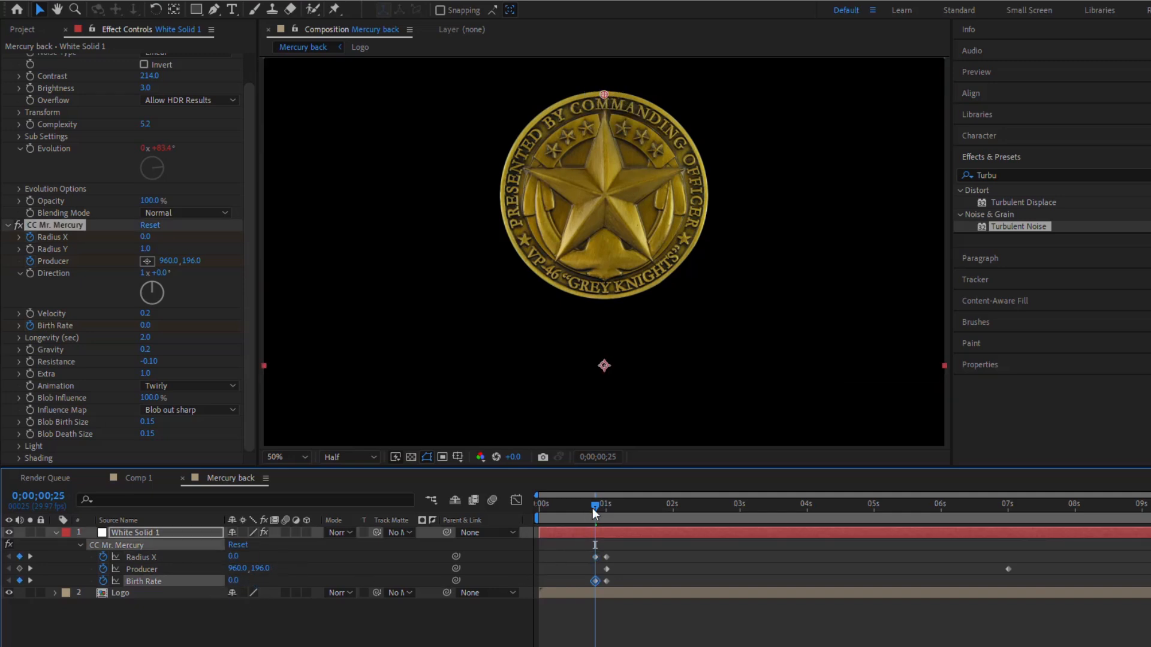
At 0;00;07;00, add keyframes for Radius X and Birth Rate at their current values.
left_click_drag(592, 509, 1004, 527)
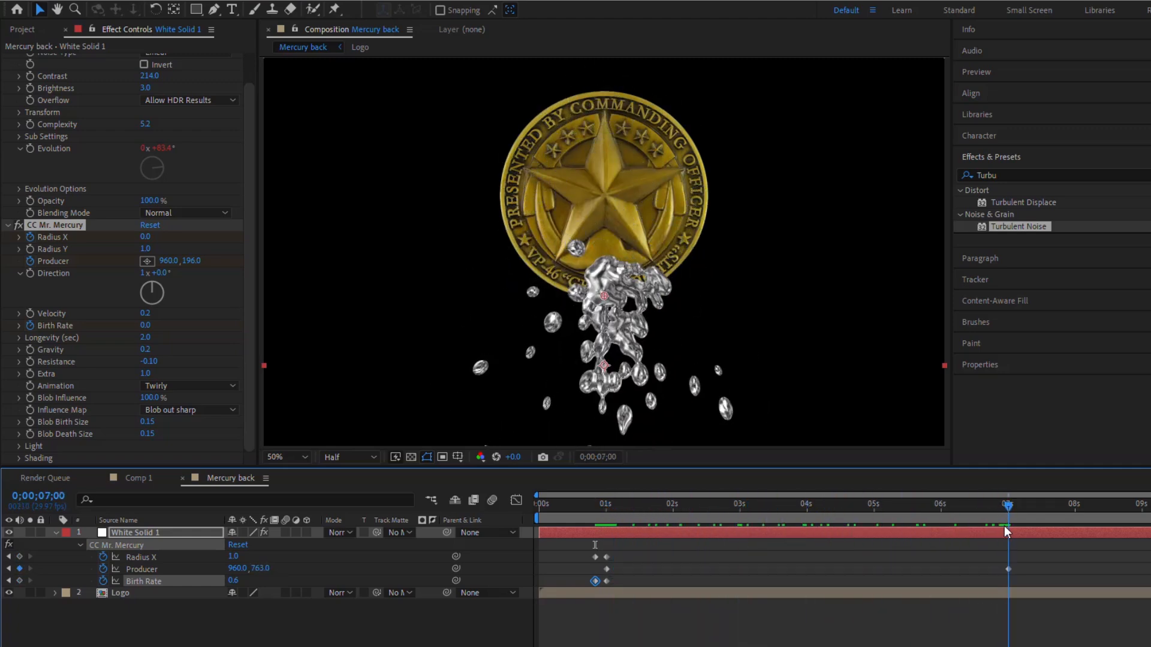
left_click(20, 557)
left_click(20, 581)
At 0;00;07;05, keyframe both Radius X and Birth Rate at 0.
left_click_drag(1015, 502, 1020, 505)
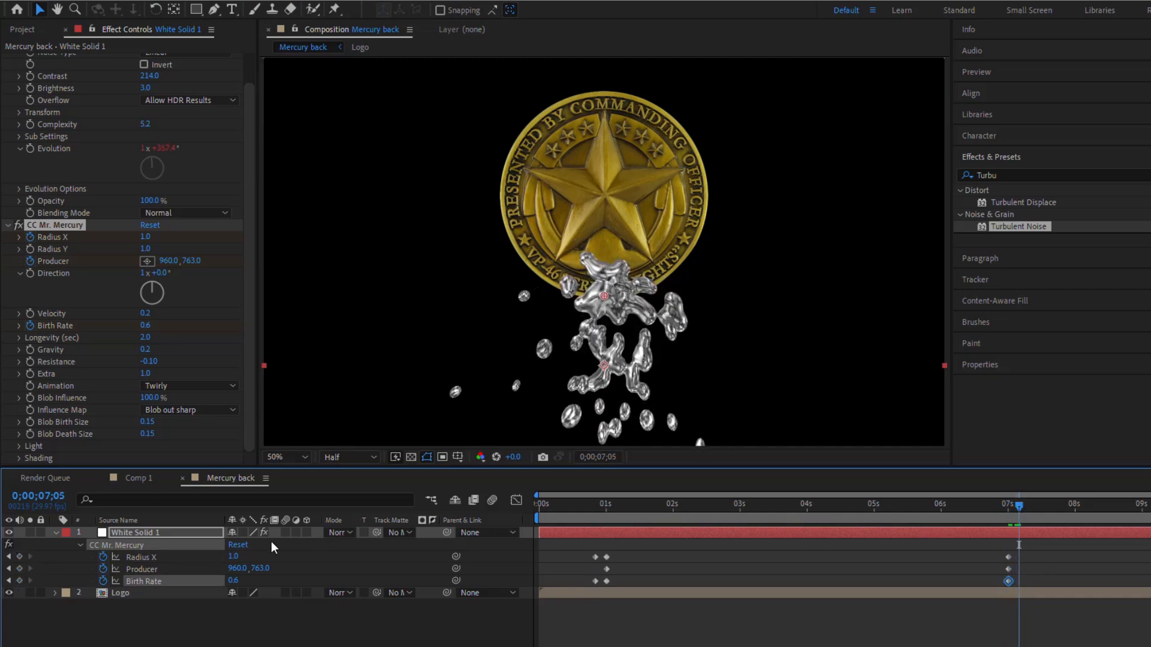
left_click(234, 557)
type("0")
key("Return")
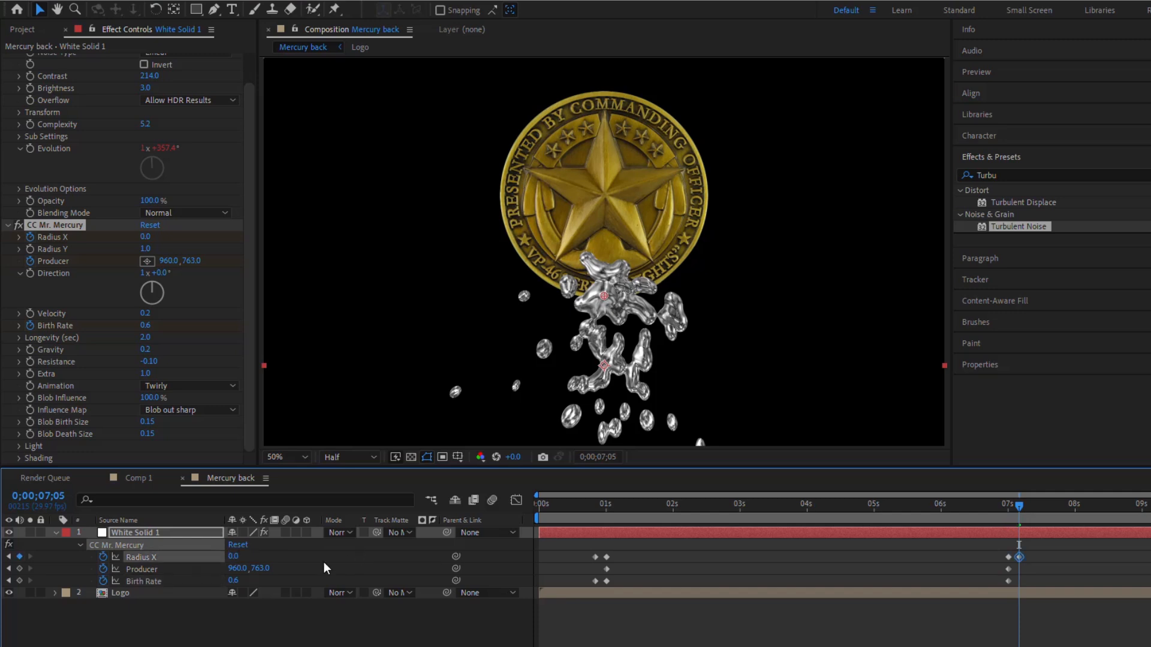
left_click(234, 581)
key("Return")
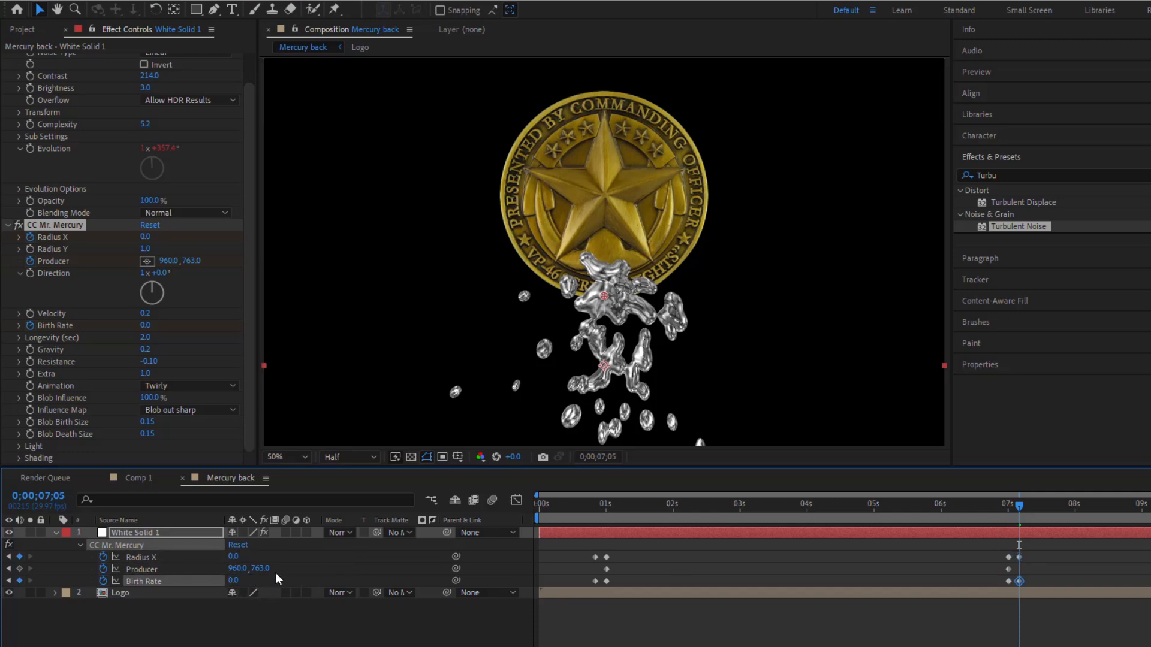
At 0;00;03;29, keyframe Radius X at 25 and Birth Rate at 1.1.
left_click_drag(1016, 505, 805, 526)
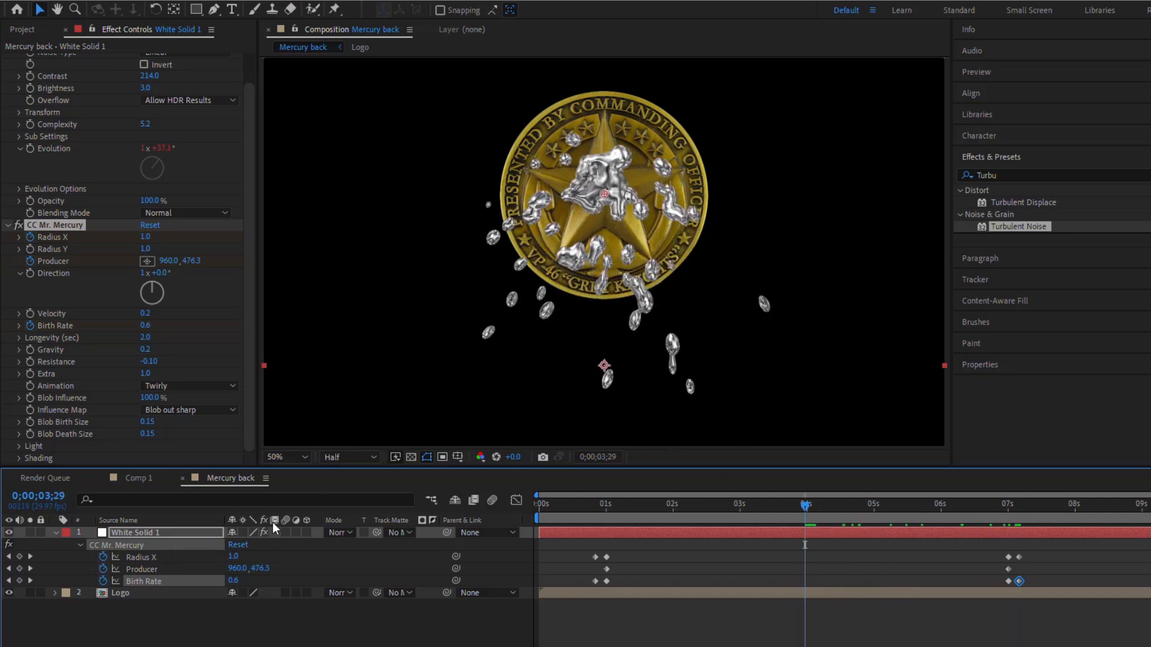
mouse_move(234, 582)
left_mouse_down()
mouse_move(242, 558)
mouse_move(248, 581)
left_mouse_up()
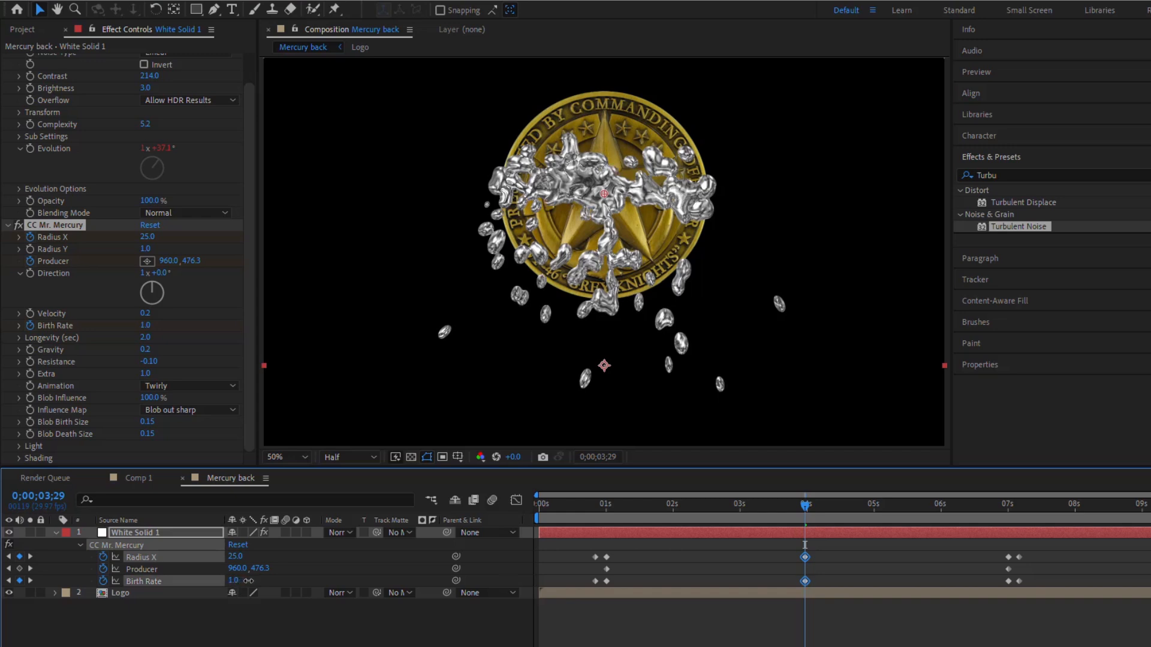
left_click(300, 578)
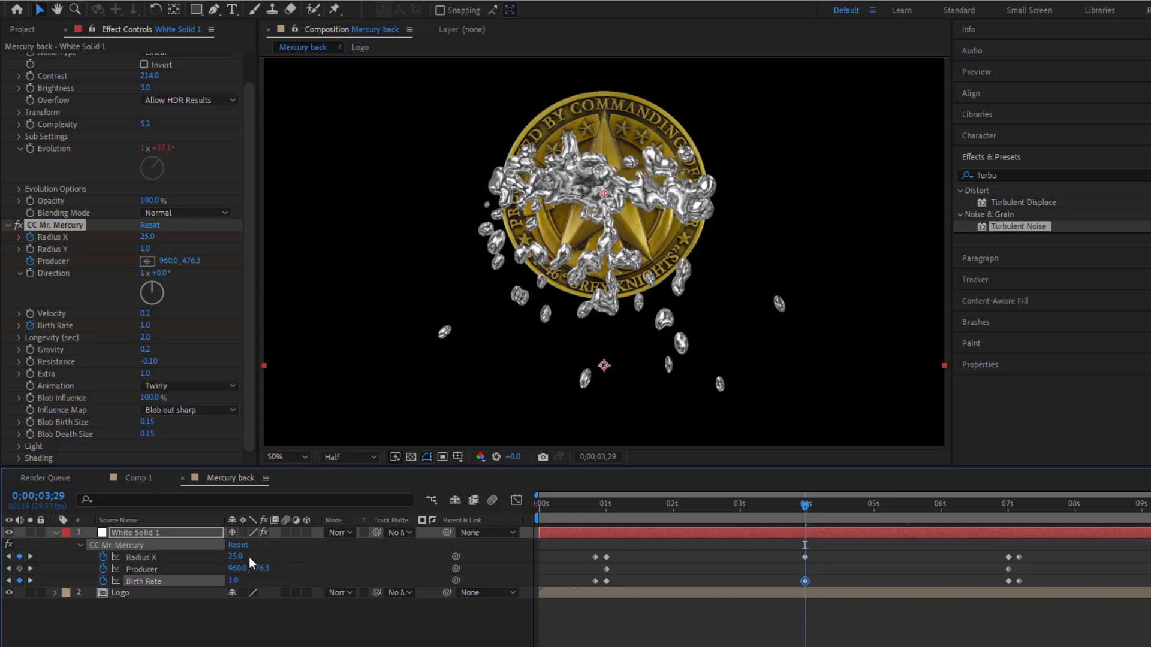
left_click(279, 566)
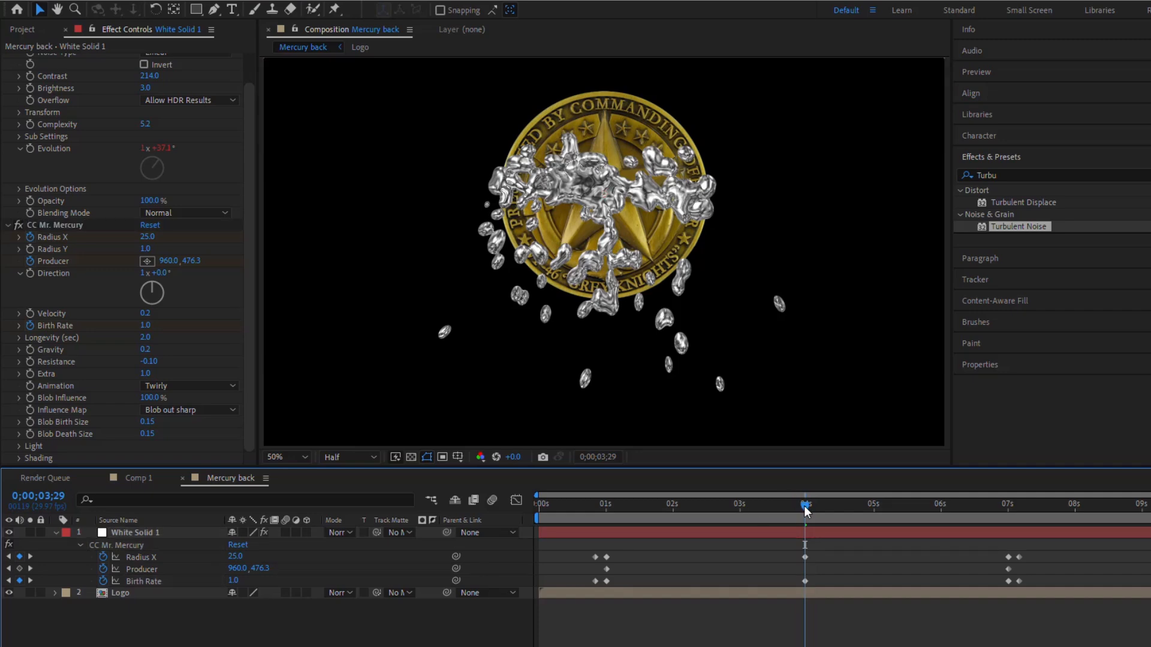
mouse_move(806, 510)
left_mouse_down()
mouse_move(717, 524)
mouse_move(805, 519)
left_mouse_up()
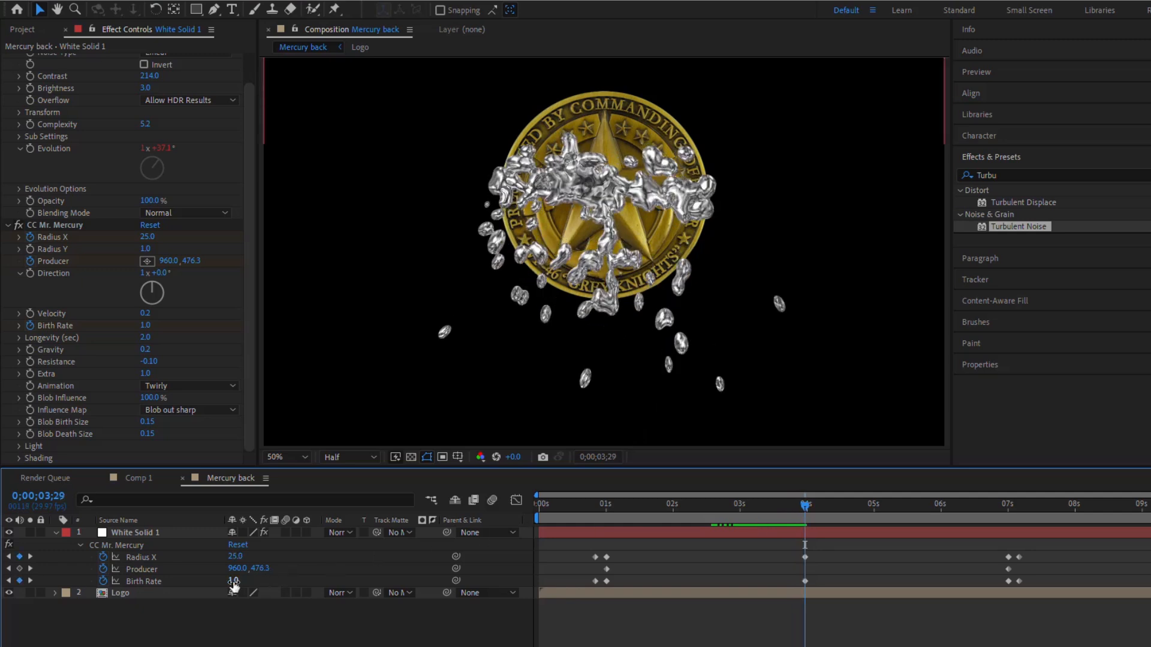
left_click_drag(233, 582, 235, 581)
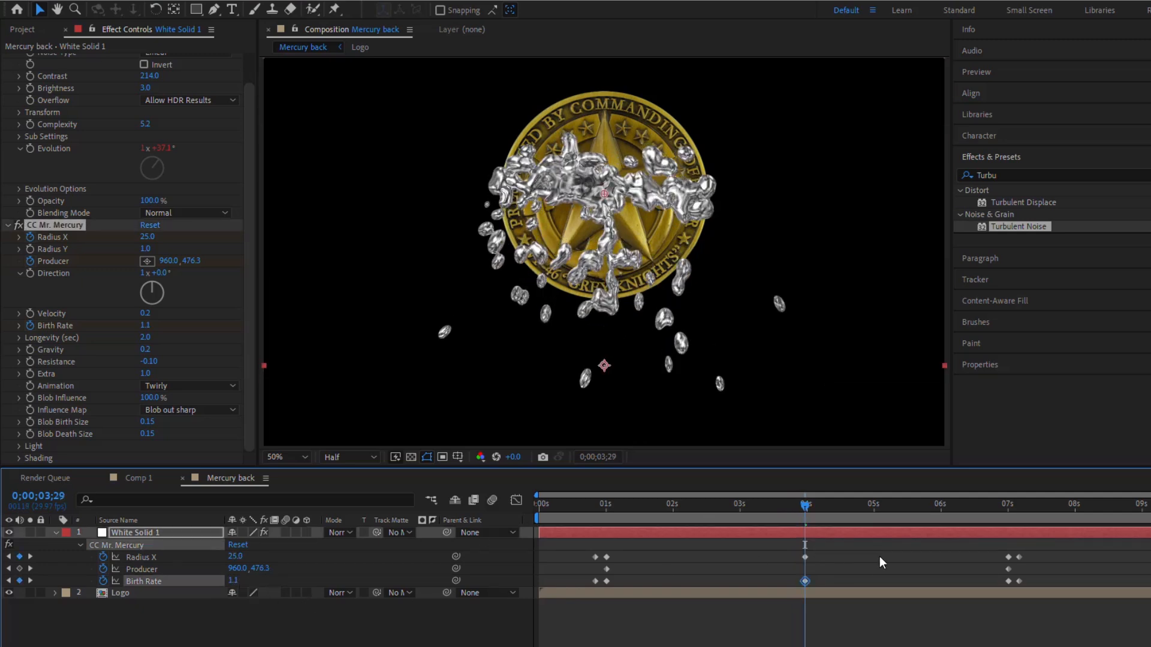
Apply Easy Ease to all Radius X and Birth Rate keyframes and go to 0;00;03;04.
left_click_drag(1044, 598, 585, 575)
left_click_drag(1040, 546, 585, 562)
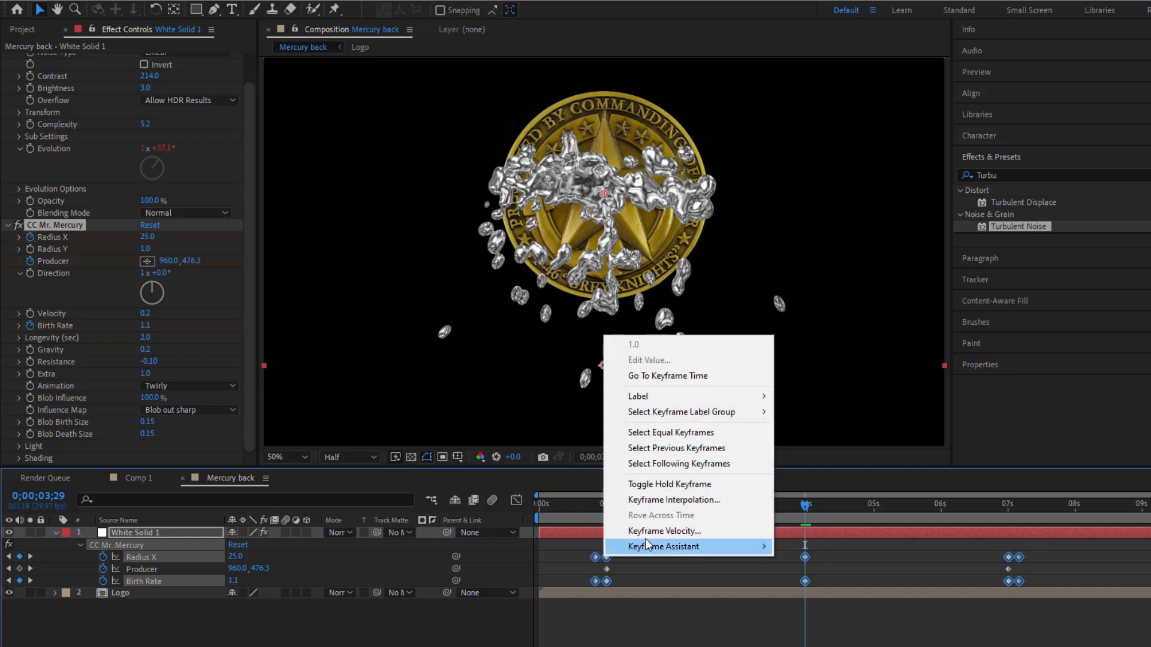
mouse_move(665, 547)
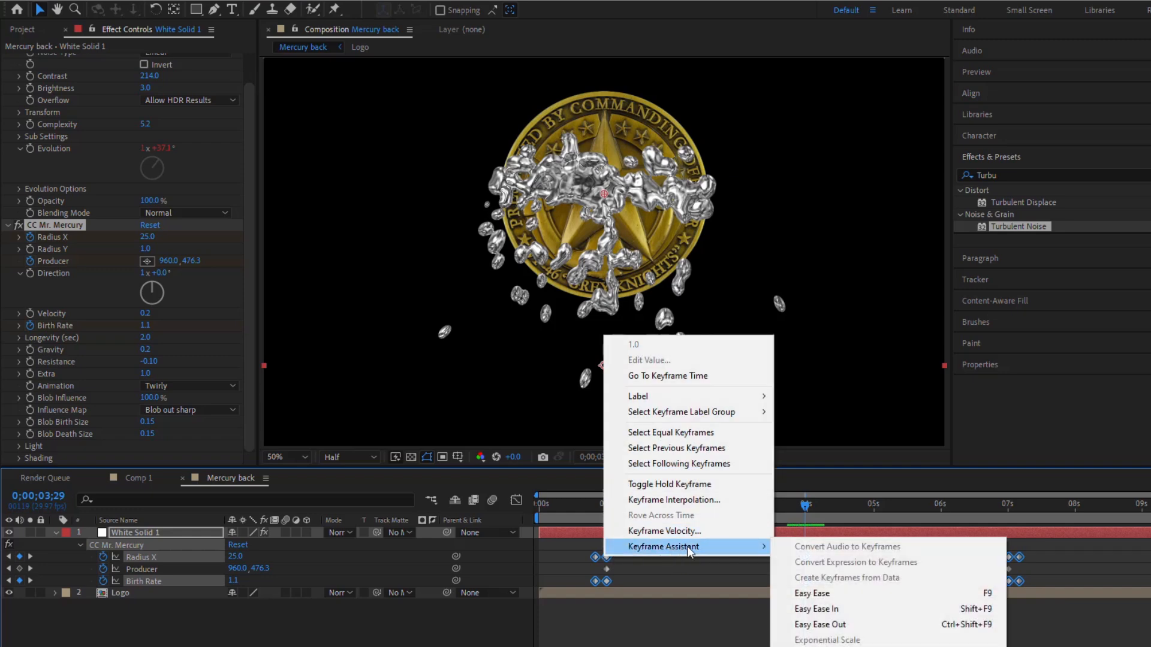
left_click(829, 594)
left_click_drag(814, 517, 749, 518)
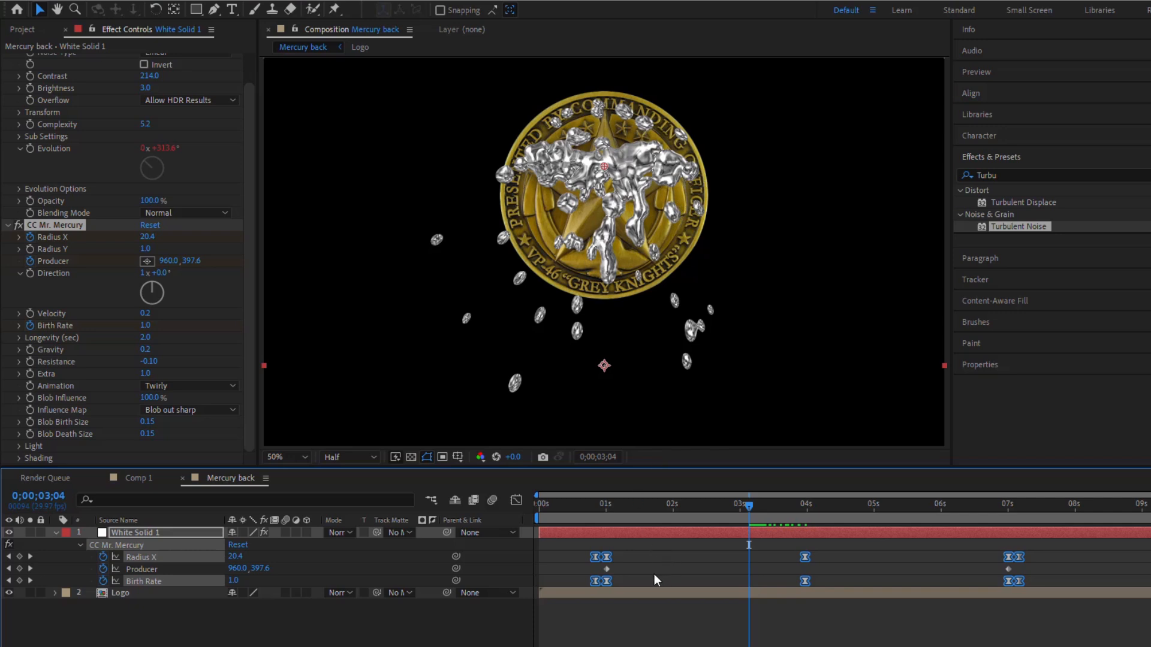
In the graph editor, reshape the Birth Rate curve to rise steeply after the 1-second keyframe and fall steeply into the 7-second keyframe.
left_click(515, 501)
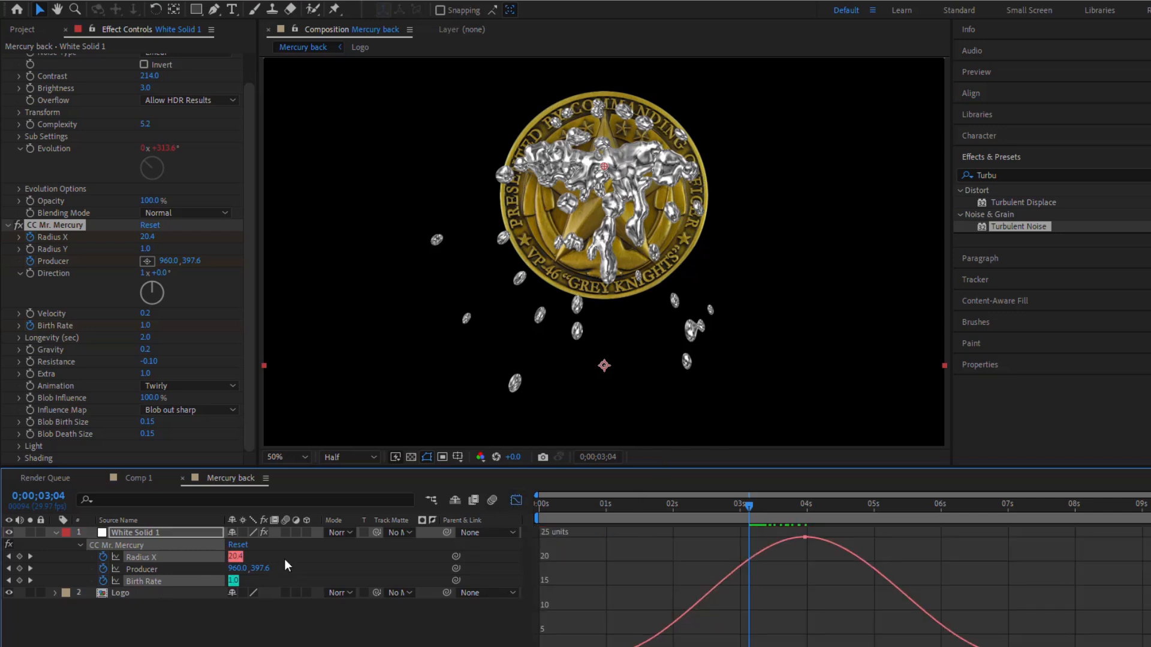
left_click(171, 581)
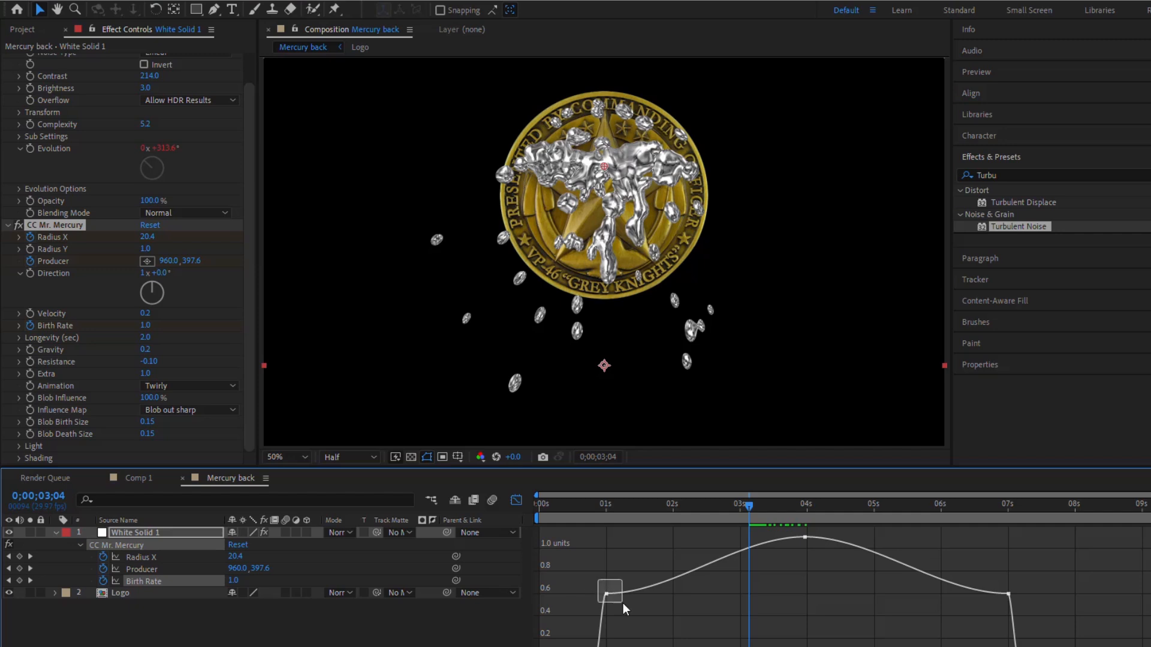
left_click_drag(672, 595, 606, 561)
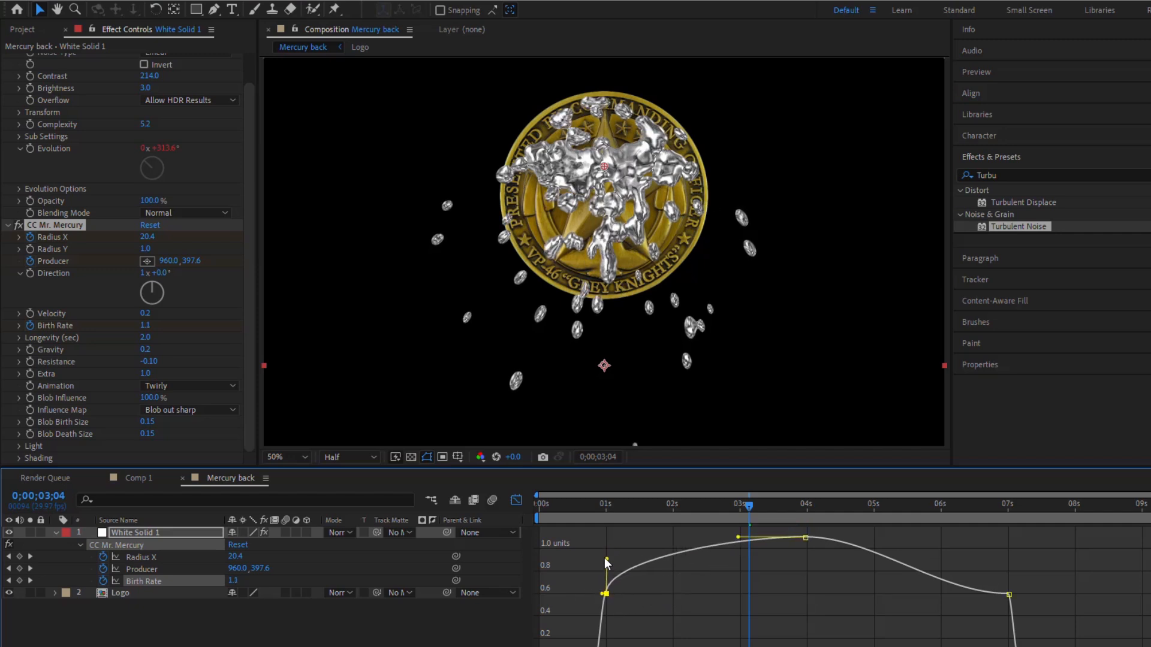
left_click(1009, 594)
left_click_drag(939, 593, 1007, 553)
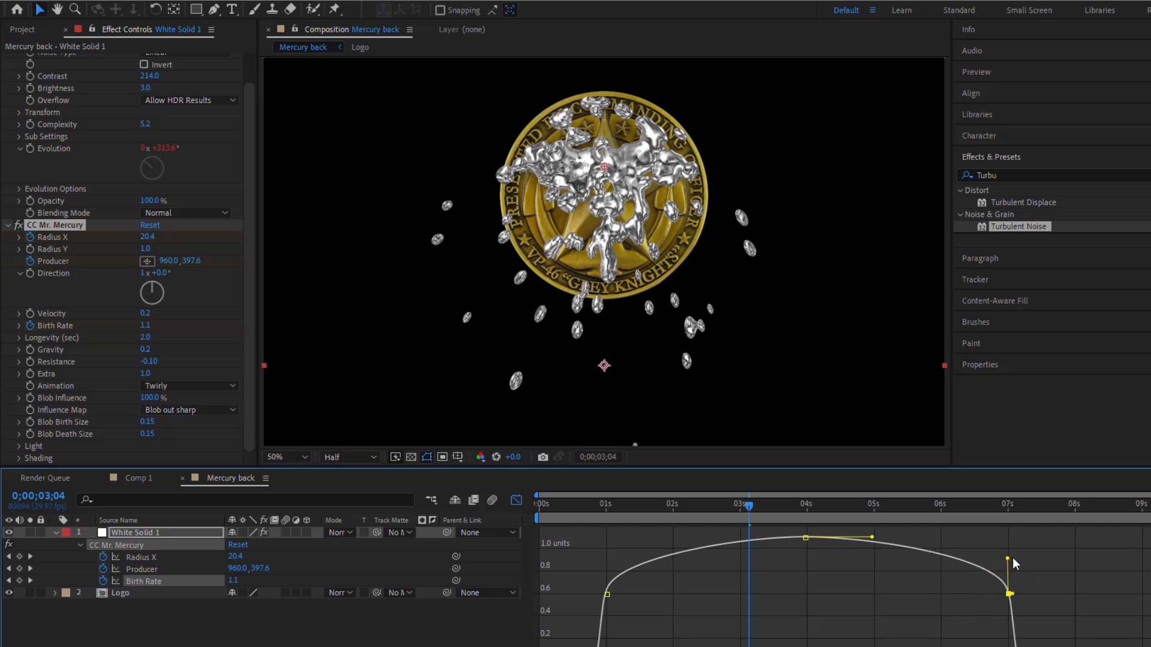
Lengthen the easing handles of the Birth Rate curve's peak keyframe near 4 seconds on both sides.
left_click(805, 537)
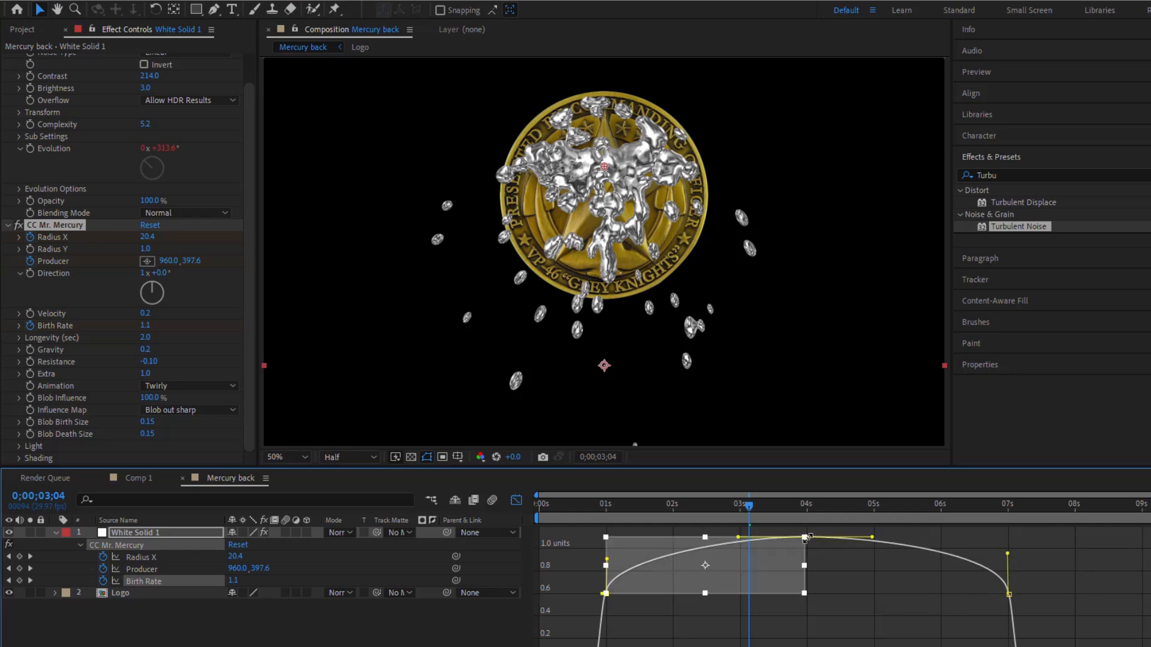
left_click(814, 558)
left_click(805, 538)
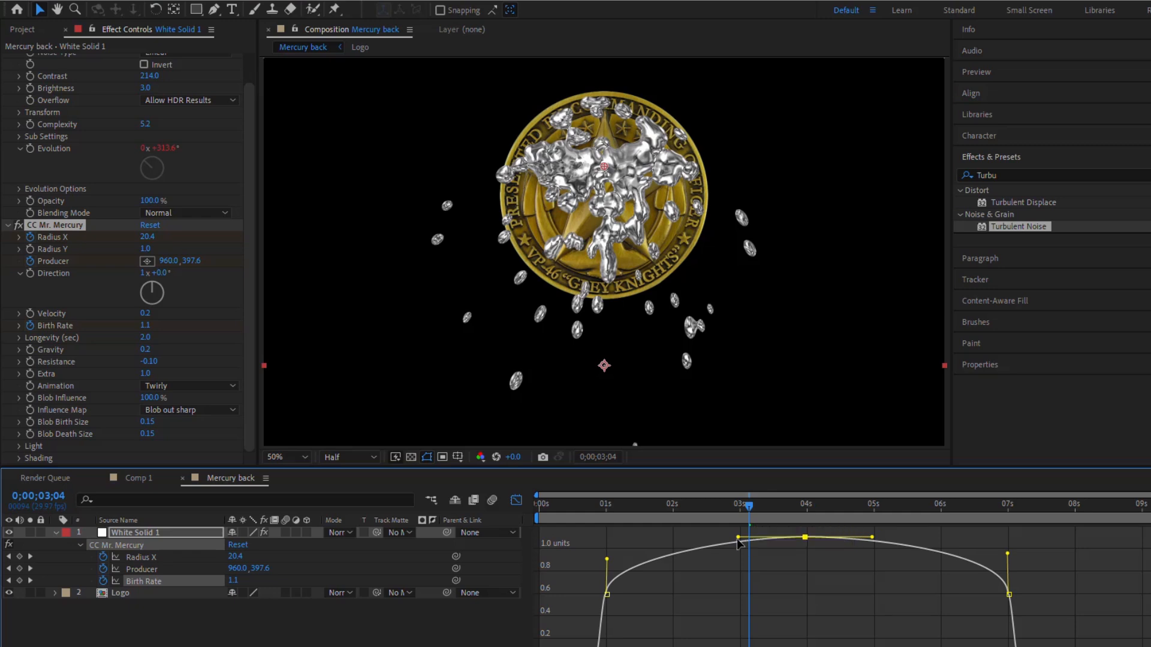
left_click_drag(736, 538, 705, 537)
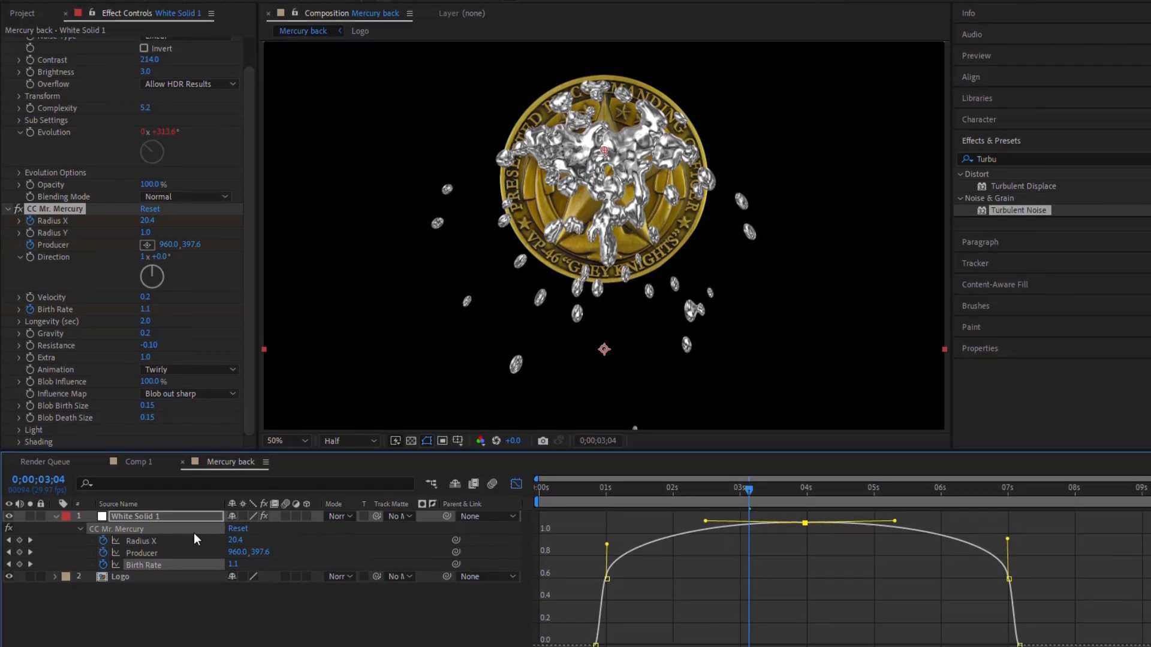
Reshape the Radius X curve to rise steeply after the 1-second keyframe and fall steeply into the 7-second keyframe.
left_click(141, 557)
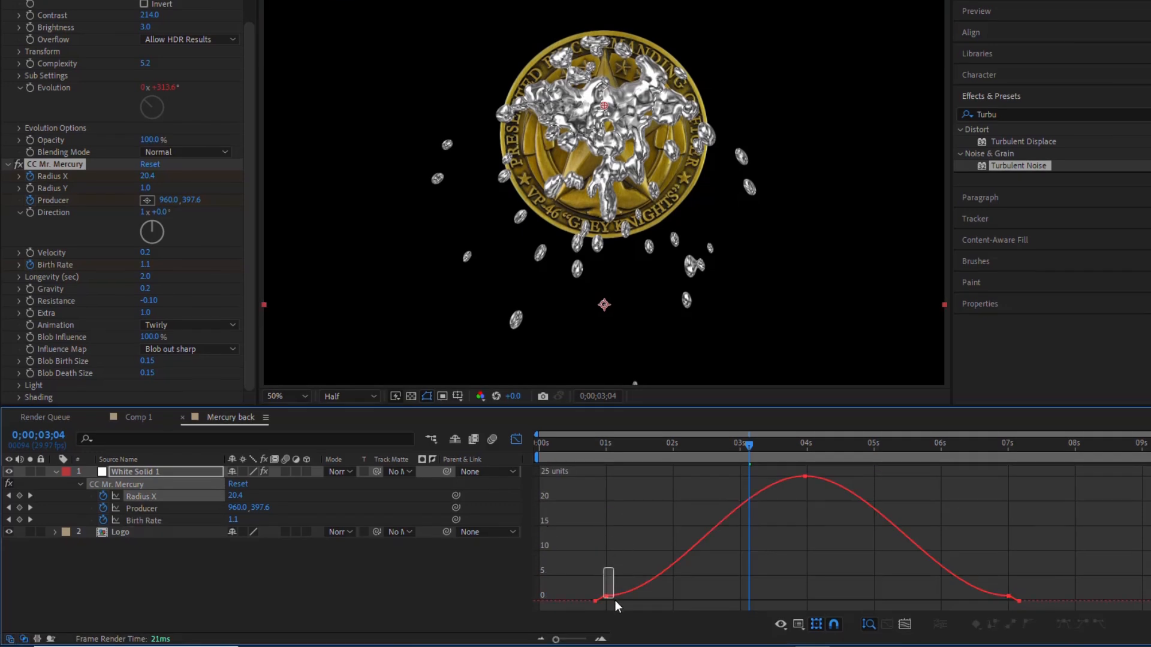
left_click_drag(615, 600, 606, 532)
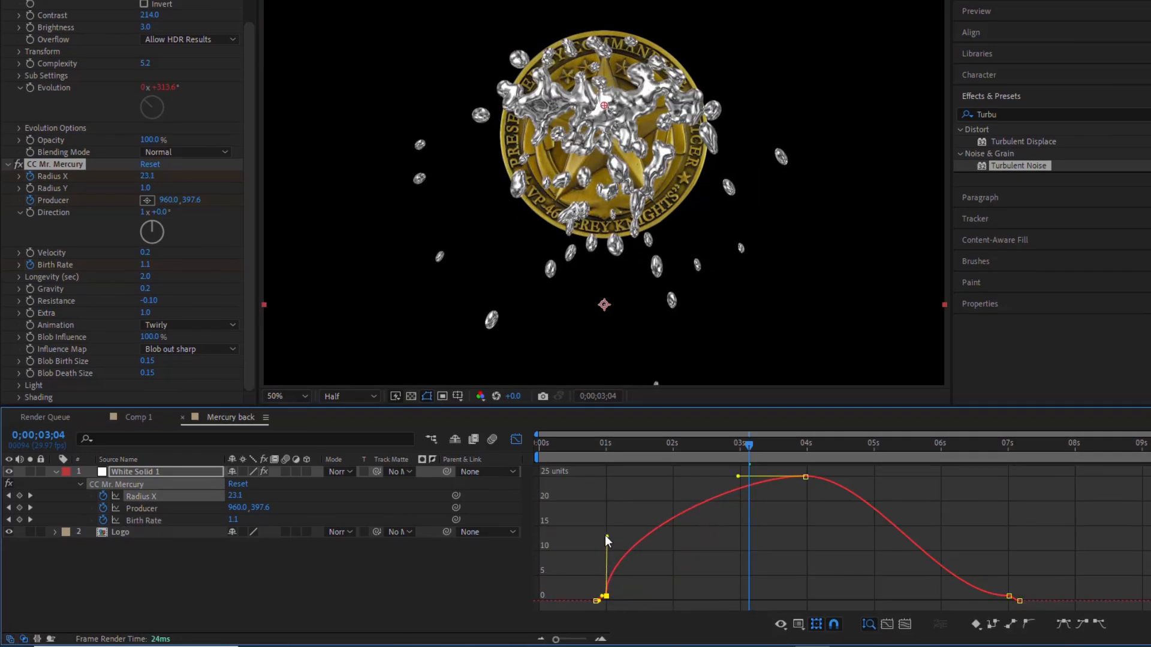
left_click_drag(974, 564, 1013, 606)
left_click_drag(939, 596, 1014, 540)
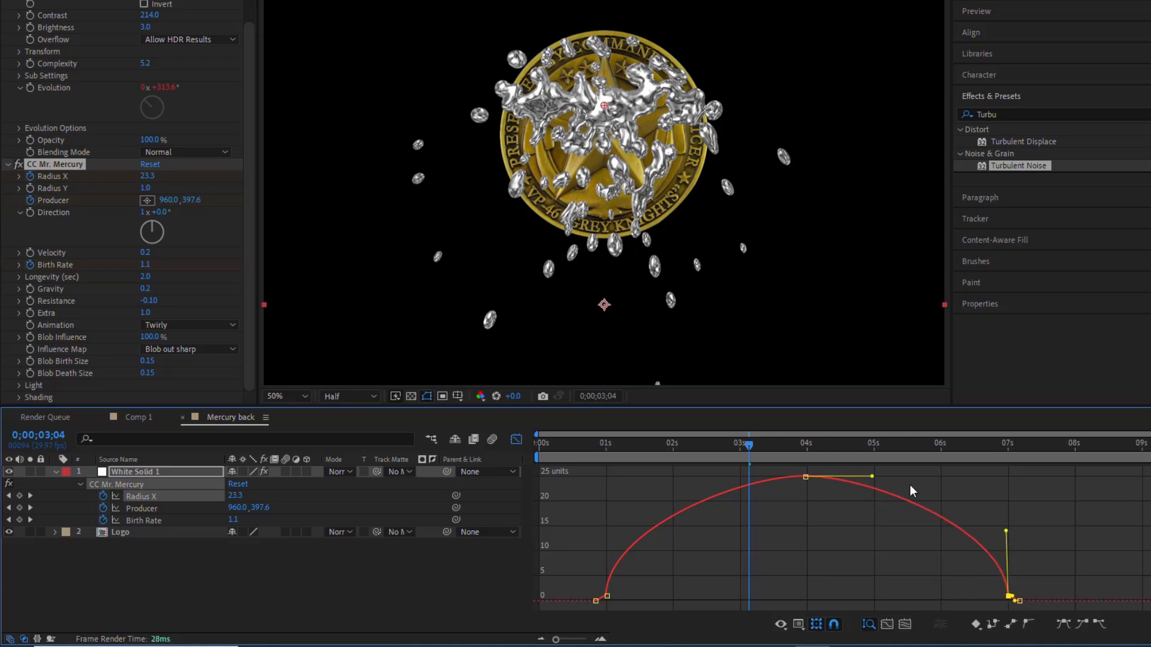
Lengthen the easing handles of the Radius X curve's peak keyframe near 4 seconds on both sides and preview the animation from the start.
left_click_drag(872, 478, 910, 480)
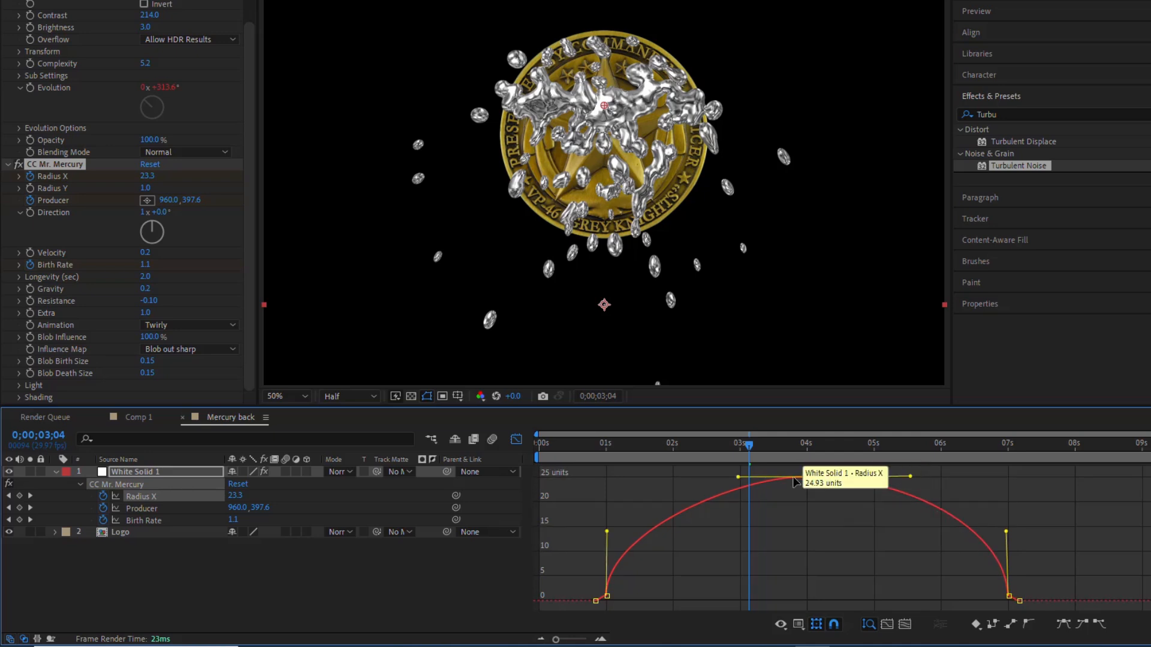
left_click_drag(738, 480, 688, 481)
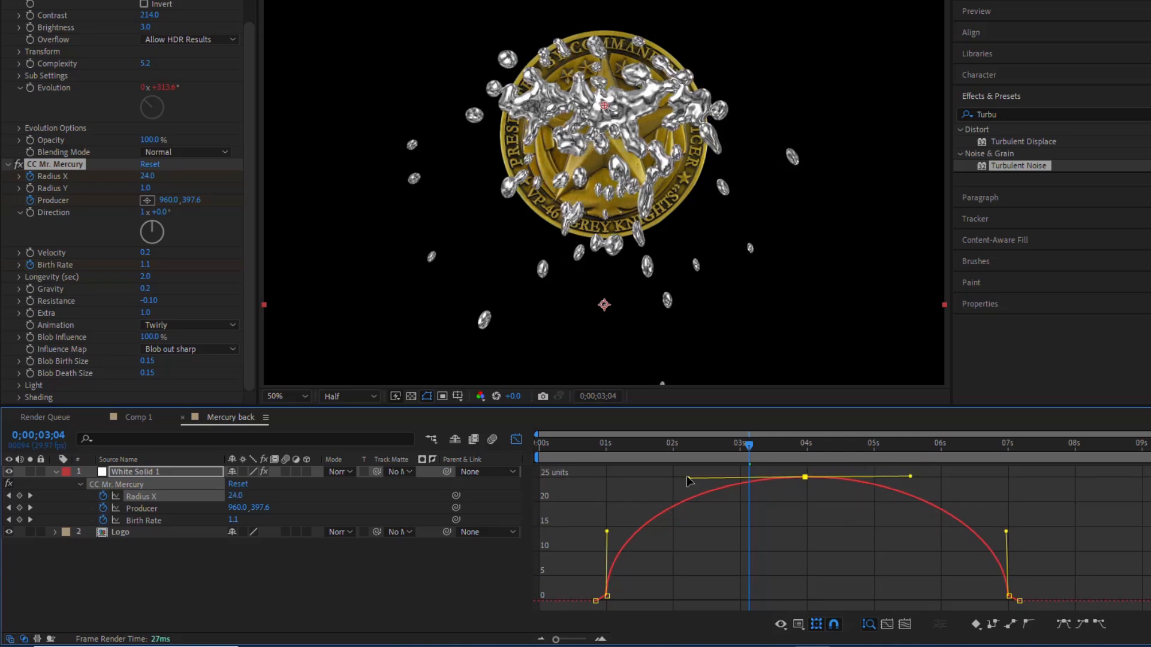
key("Home")
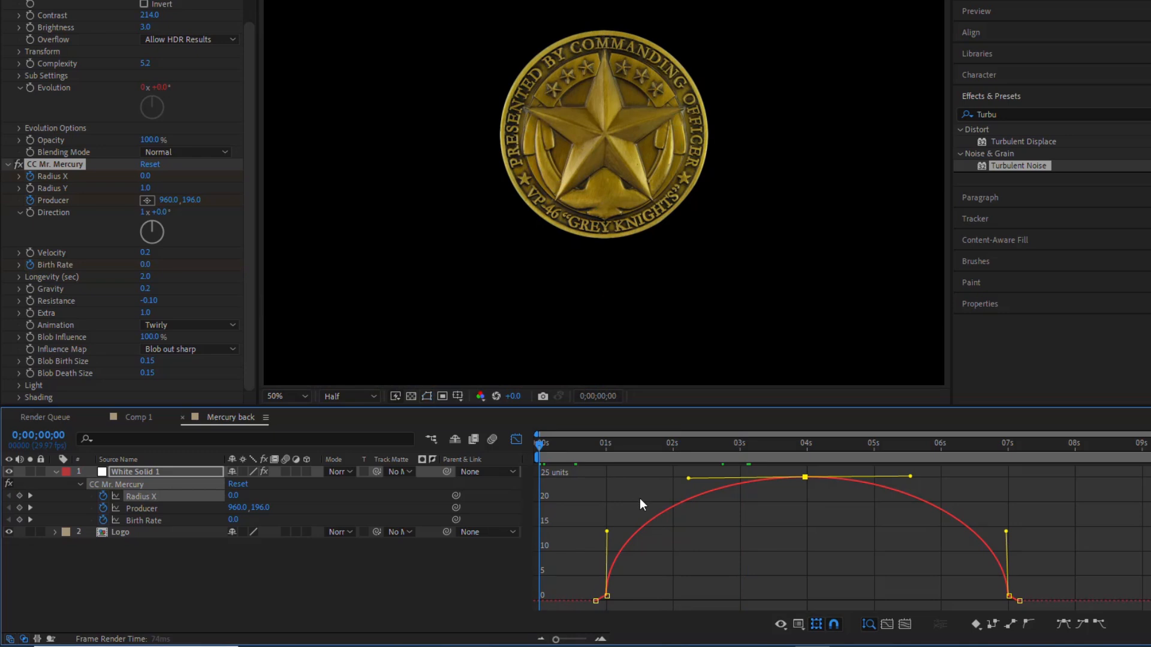
key("space")
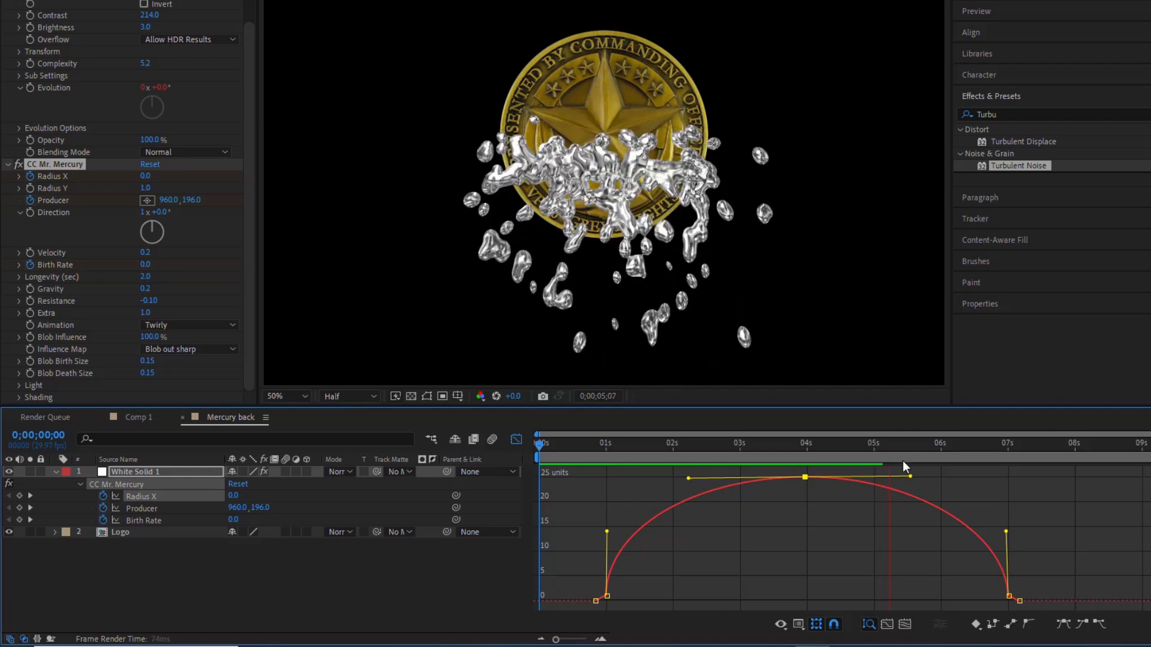
key("space")
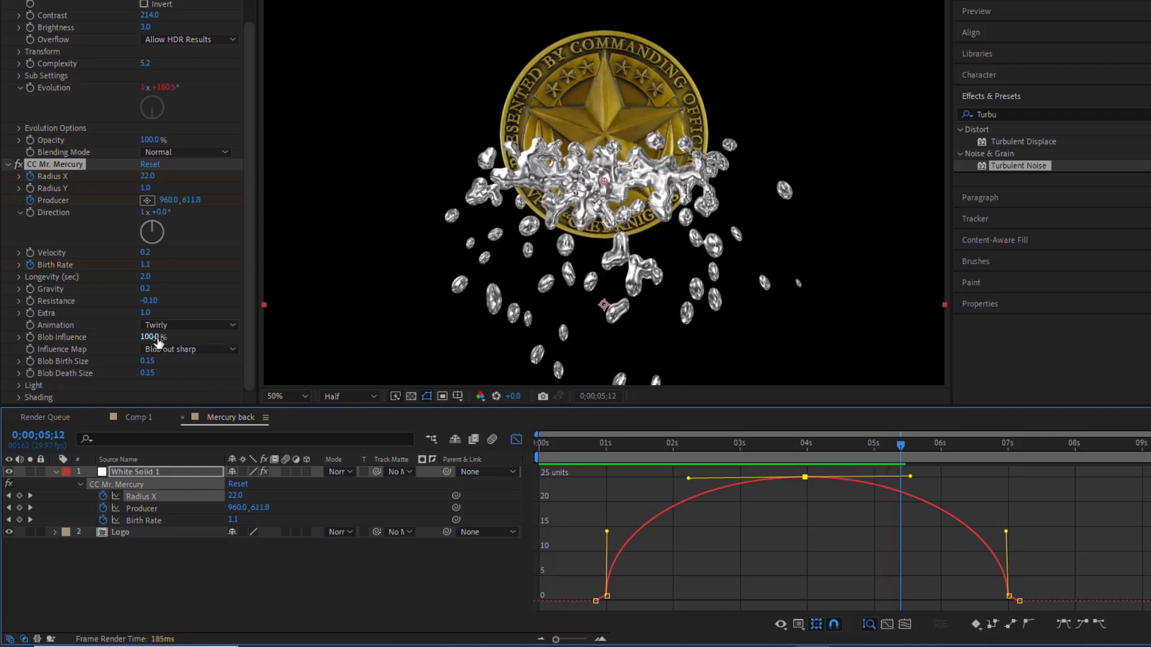
Set CC Mr. Mercury's Blob Influence to 58% and switch the timeline from graph view back to keyframes.
left_click_drag(158, 339, 136, 348)
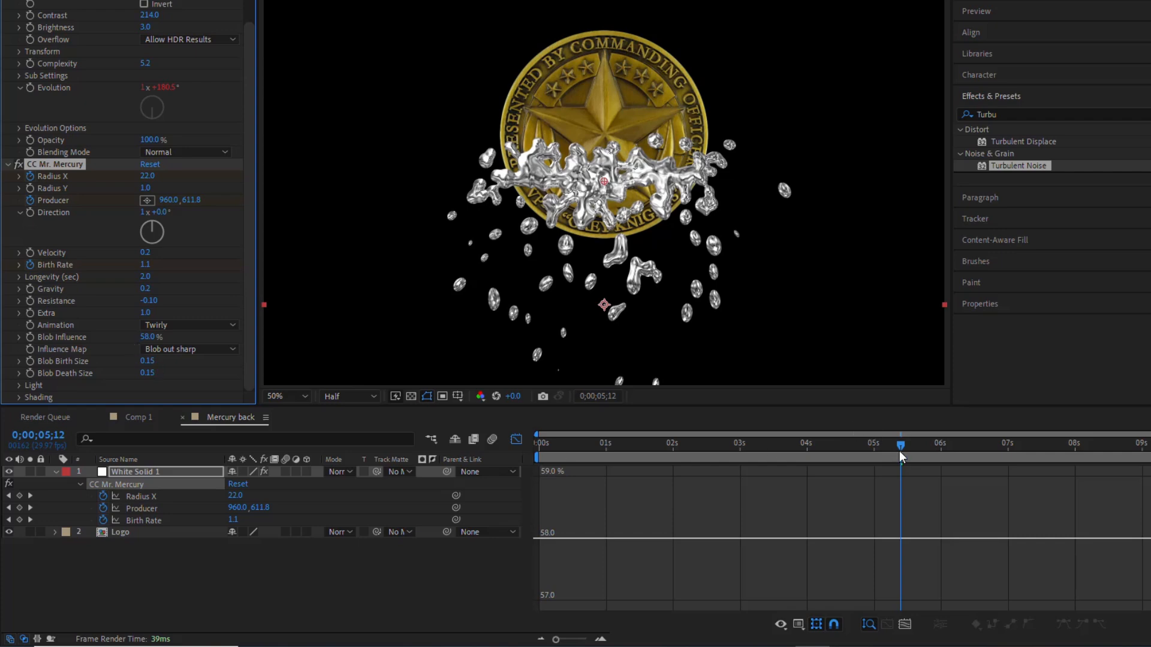
left_click_drag(900, 456, 644, 461)
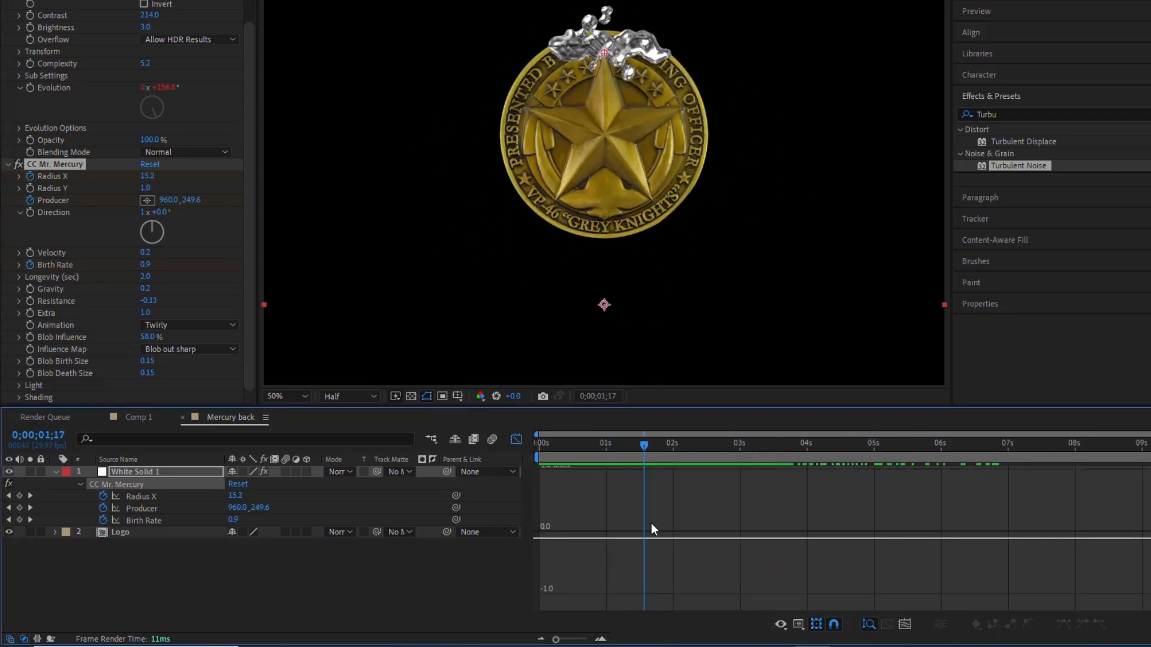
left_click(515, 440)
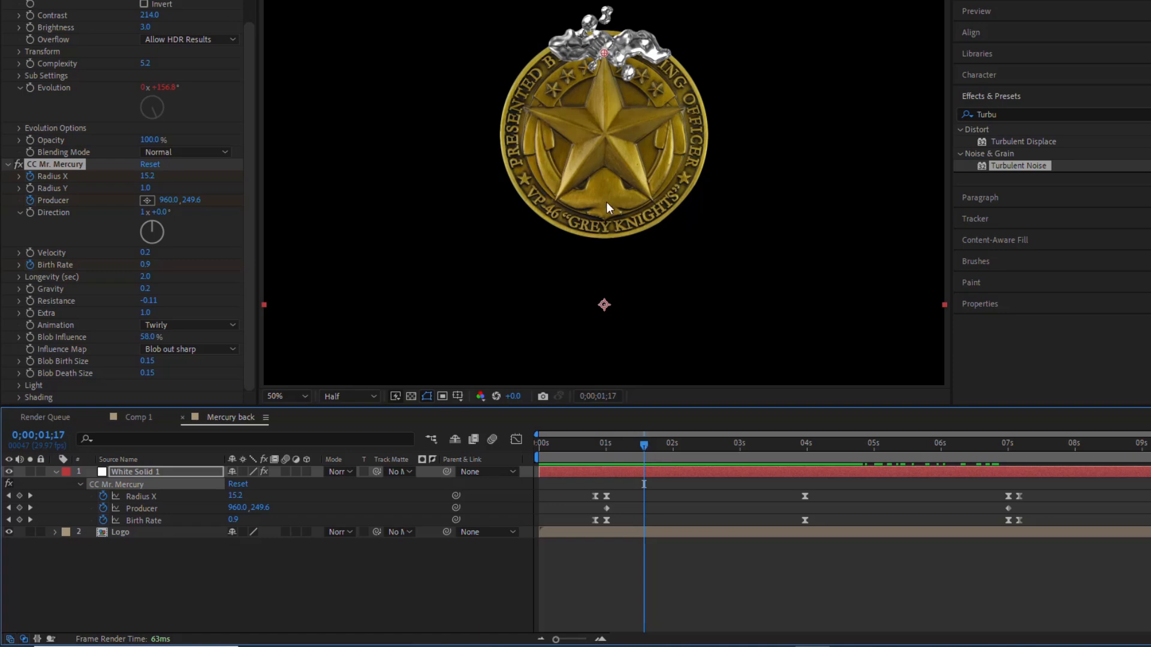
Swap the Producer keyframes at 1 and 7 seconds so the emitter travels from bottom to top, and preview the motion.
left_click_drag(644, 445, 1009, 508)
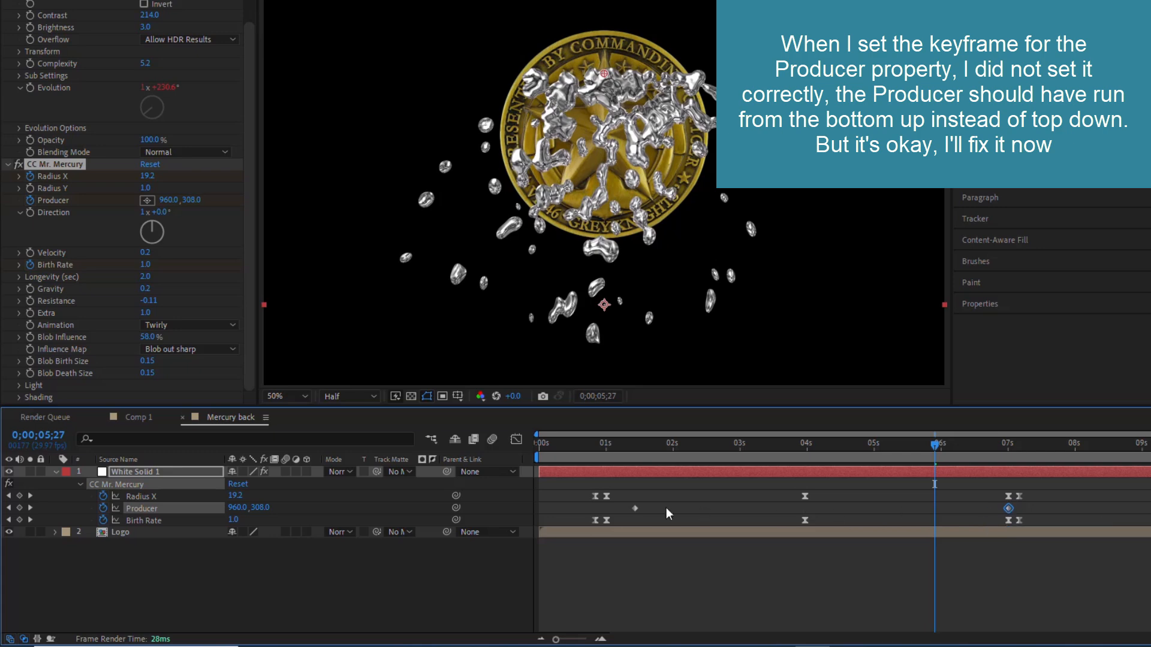
left_click_drag(635, 508, 607, 509)
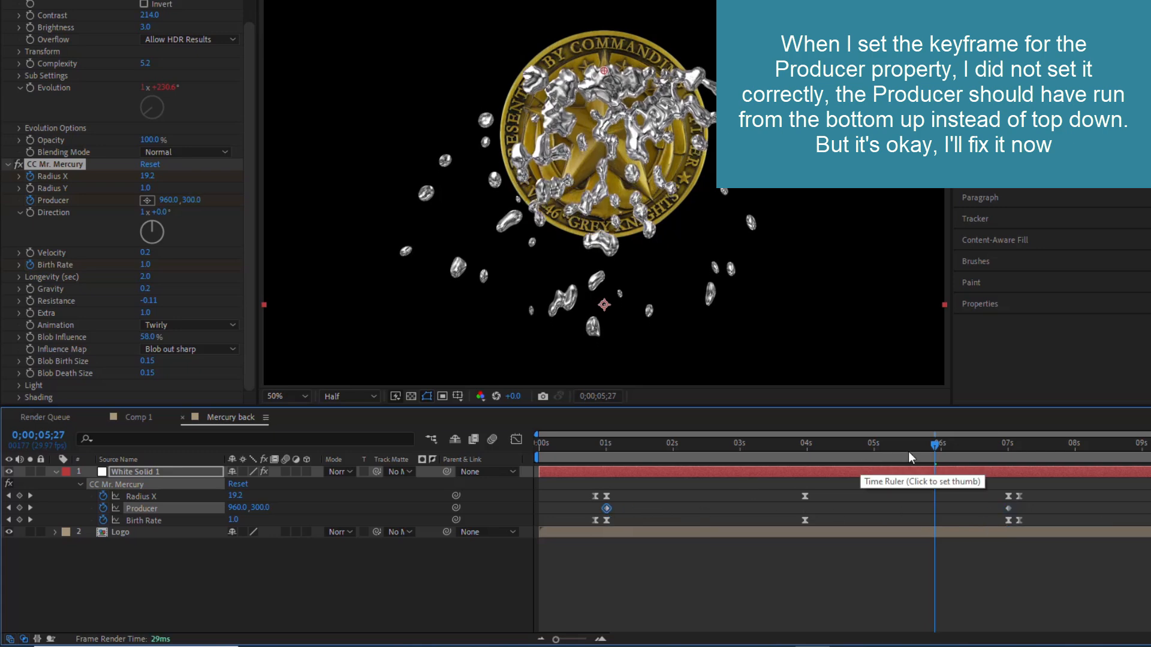
left_click_drag(938, 449, 568, 443)
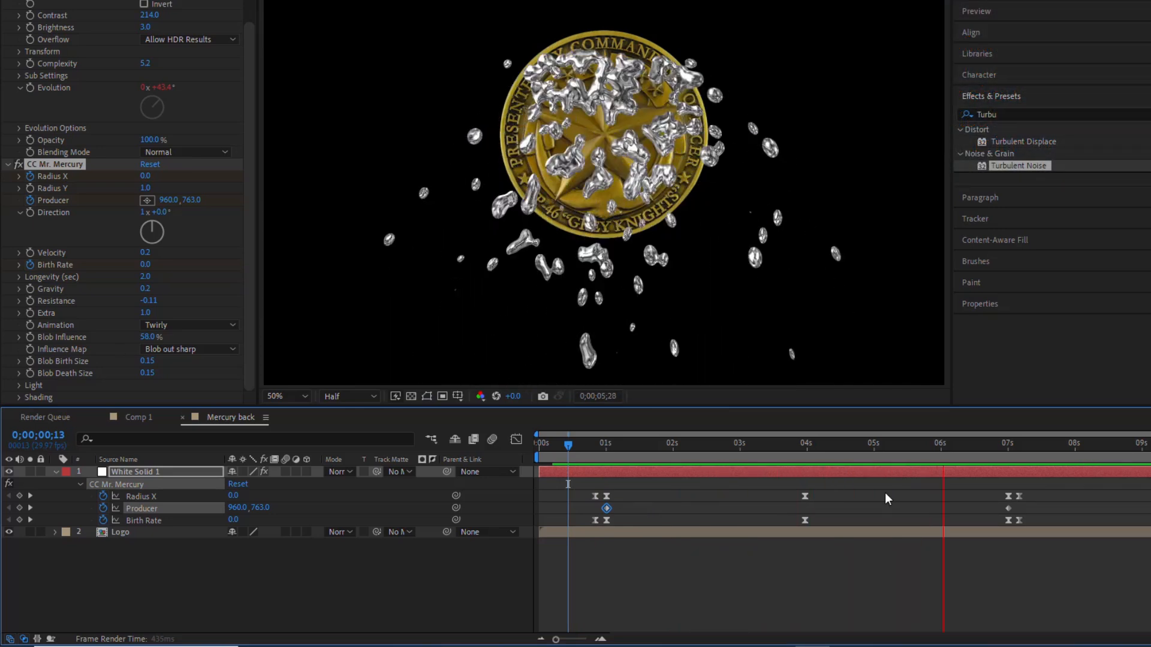
key("space")
left_click_drag(970, 447, 879, 445)
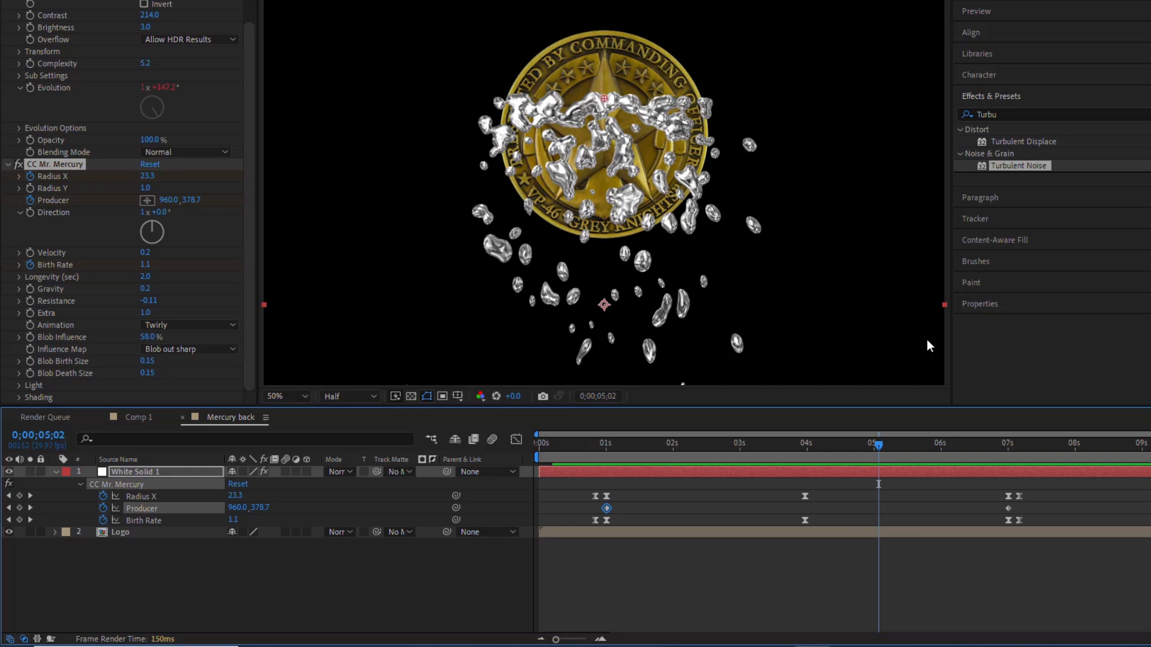
Apply VC Color Vibrance to White Solid 1 and sample its color from the gold coin.
double_click(1013, 115)
type("Vibran")
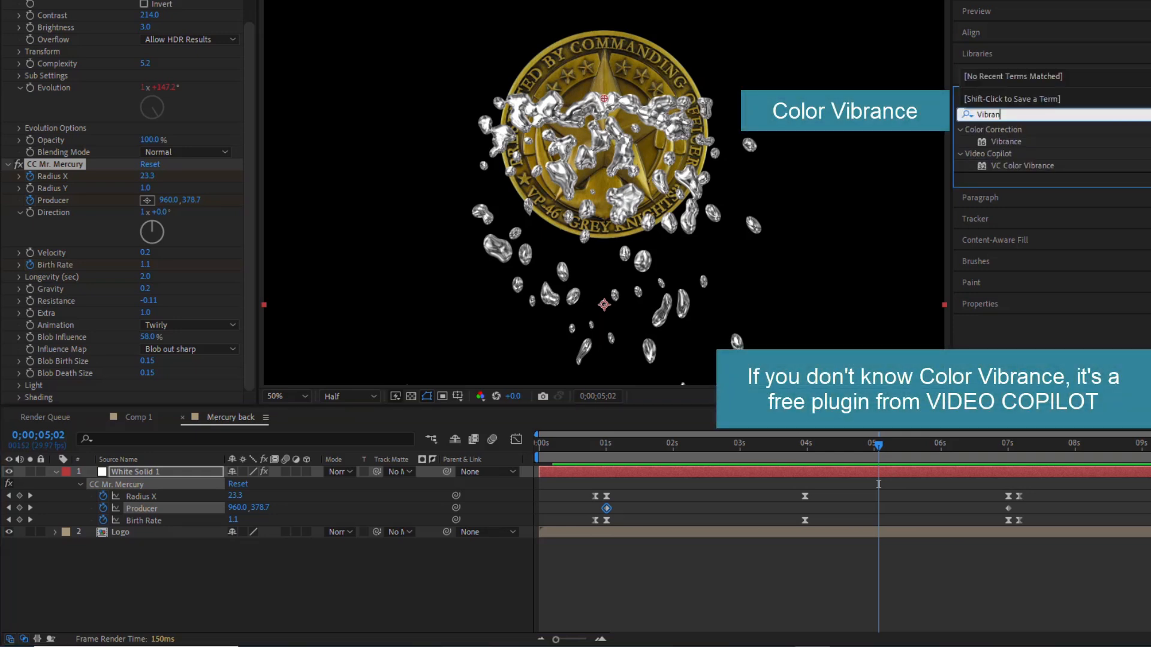
left_click(1033, 165)
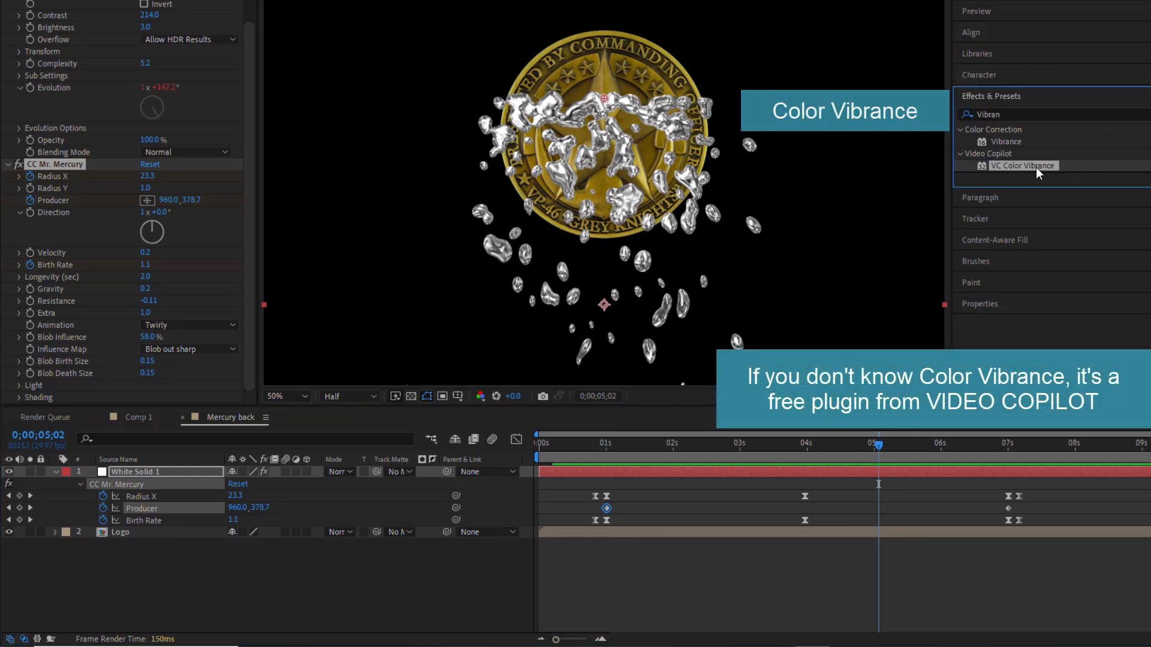
left_click_drag(1036, 167, 159, 374)
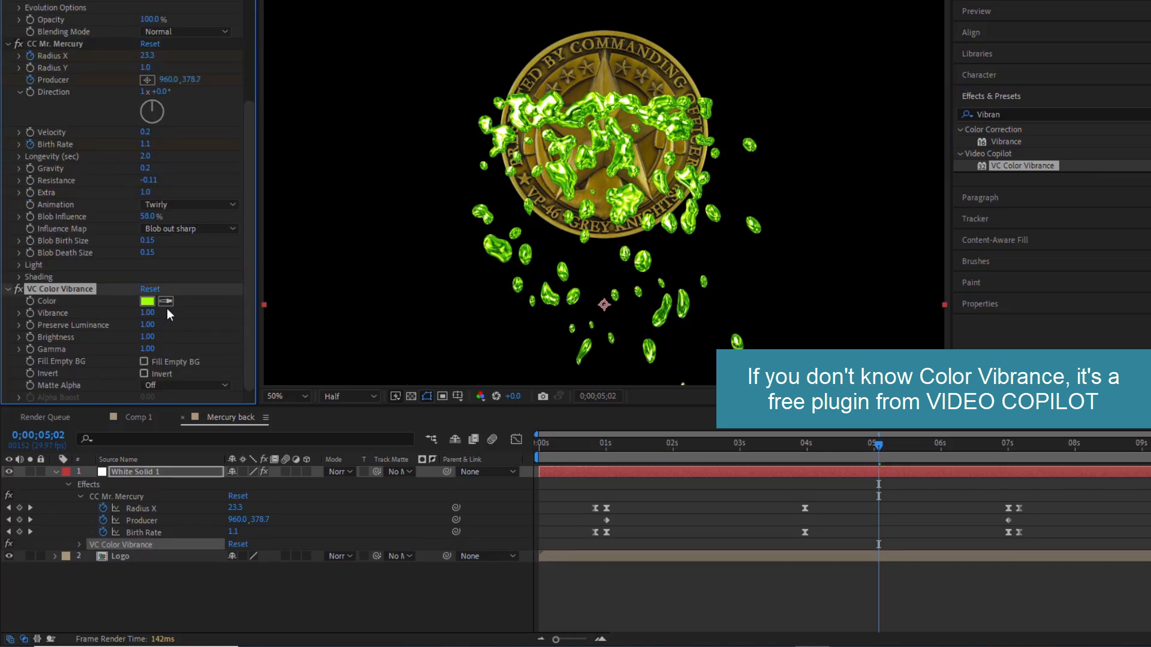
left_click(609, 83)
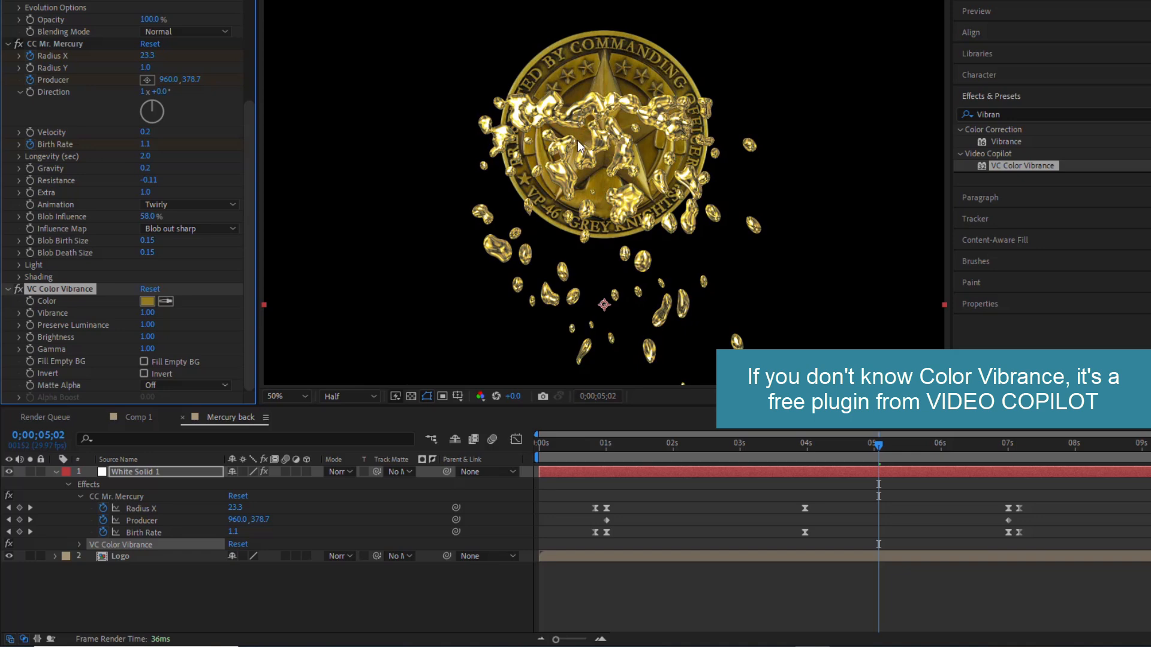
Set the Turbulent Noise contrast to 172 and hide the Logo layer in the Mercury back composition.
left_click_drag(881, 447, 739, 450)
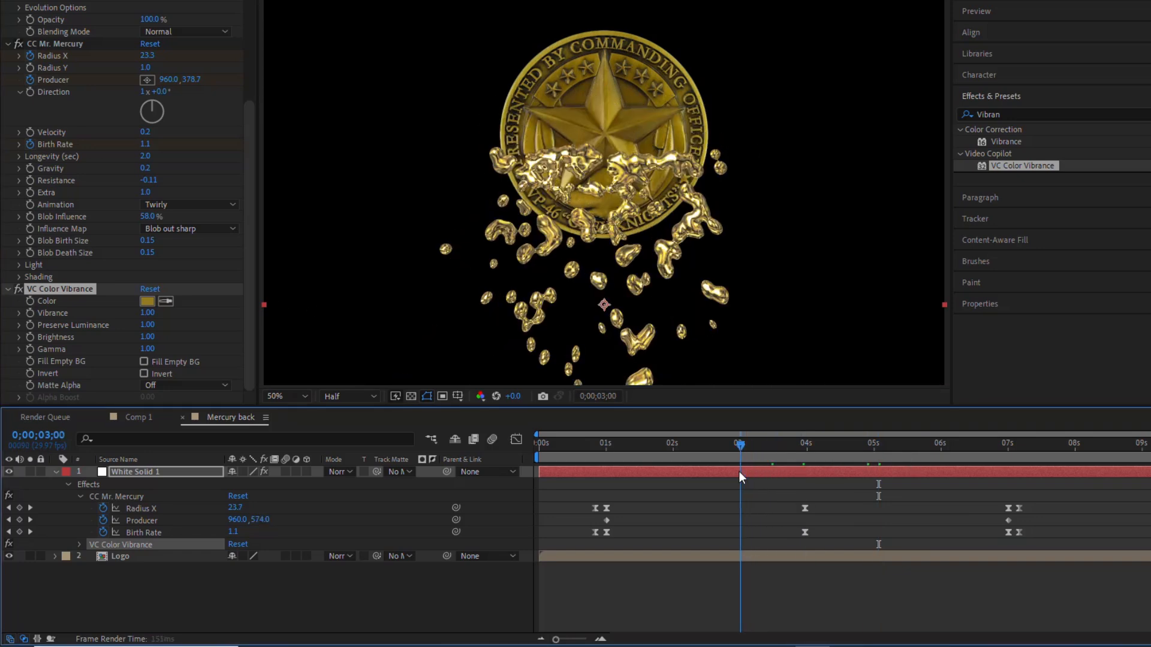
scroll(156, 199, "up", 5)
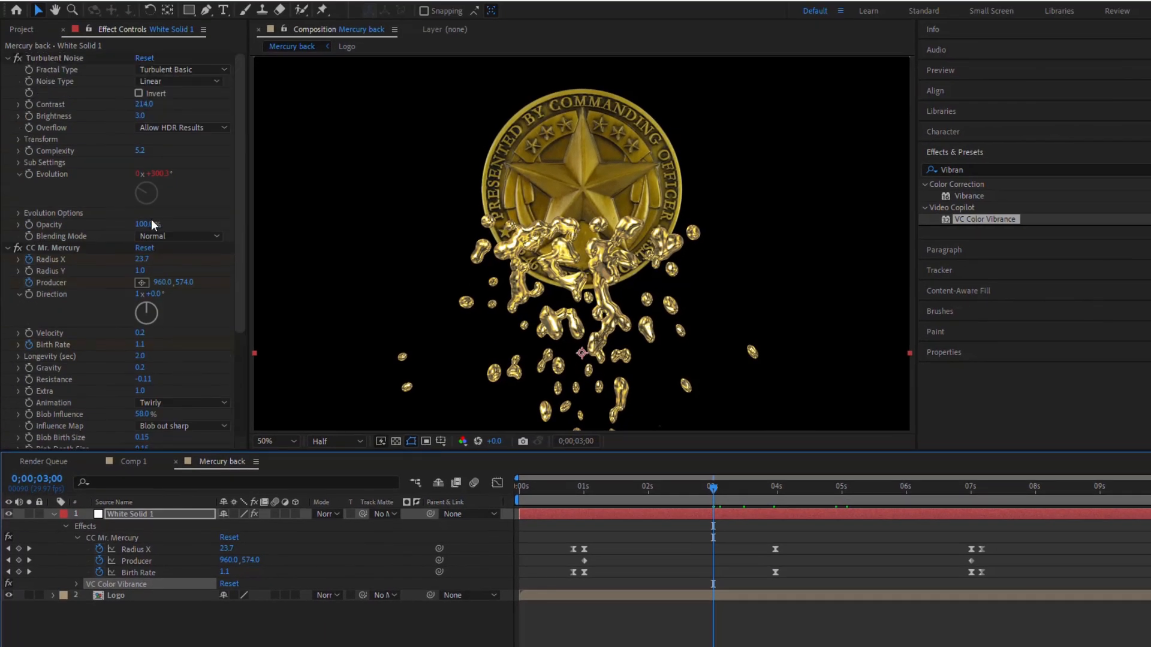
left_click_drag(143, 105, 139, 105)
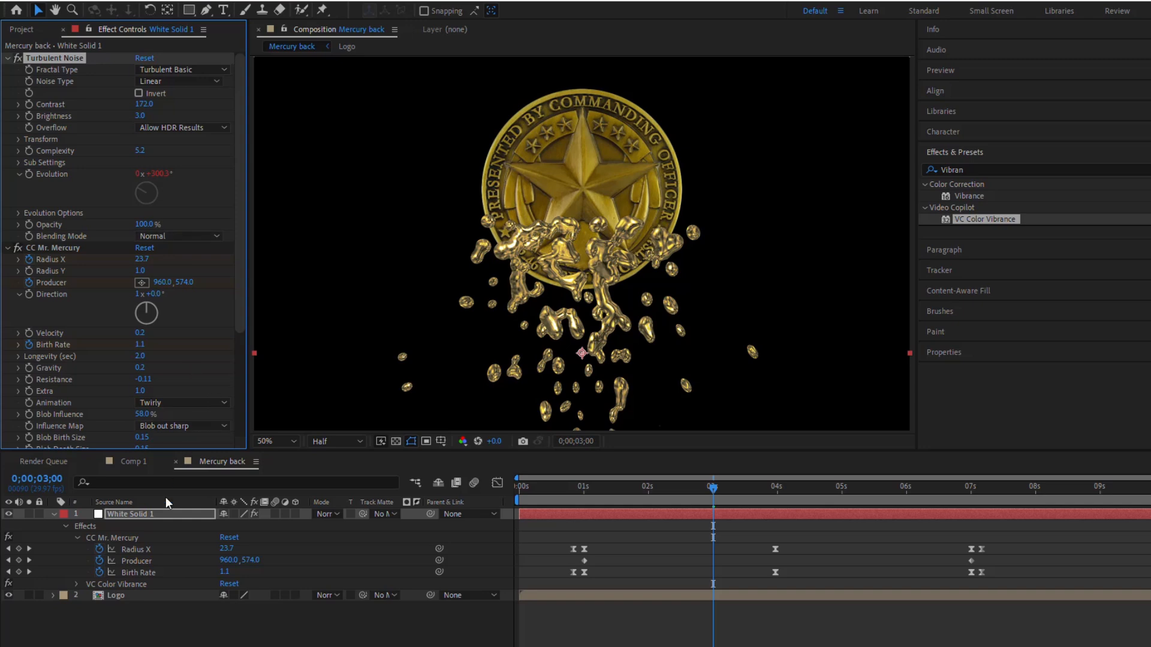
left_click_drag(709, 497, 806, 521)
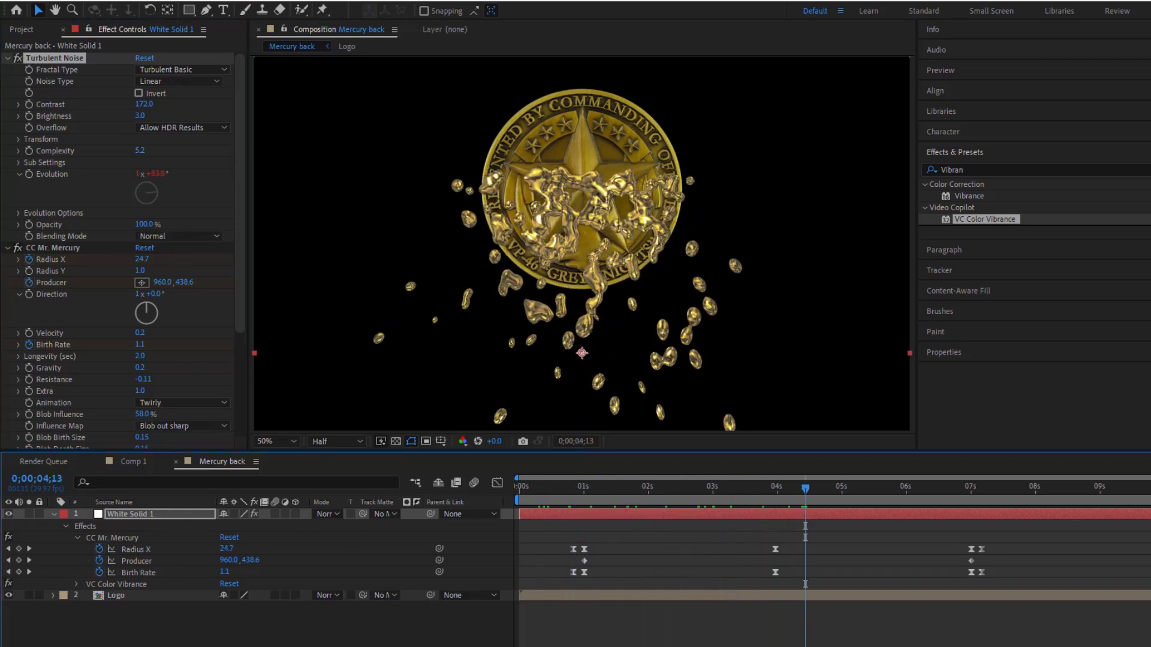
left_click(9, 598)
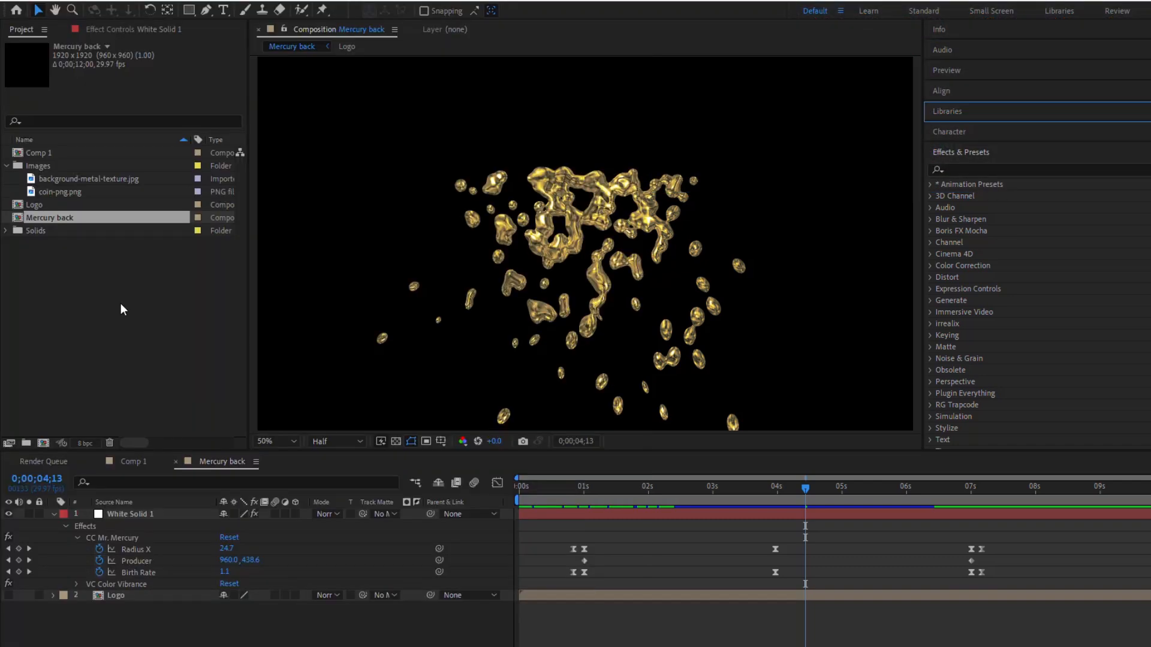
Create a 1920 x 1920 px composition named Combine at 29.97 fps, lasting 12 seconds.
left_click(121, 305)
right_click(120, 303)
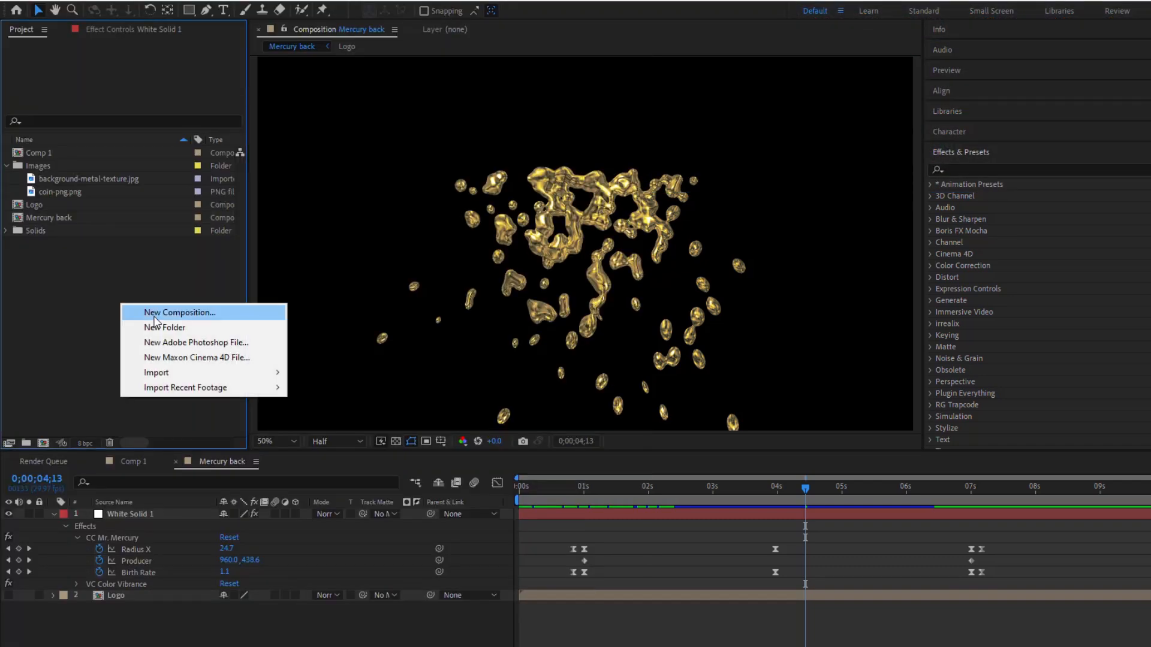
left_click(154, 315)
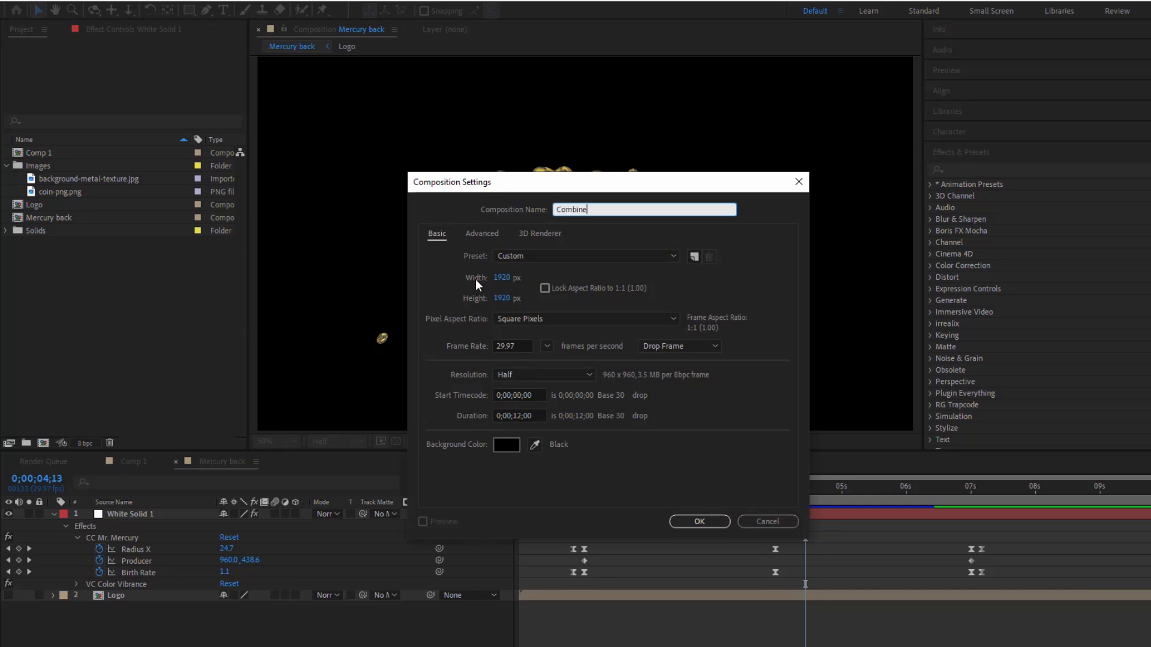
left_click(697, 523)
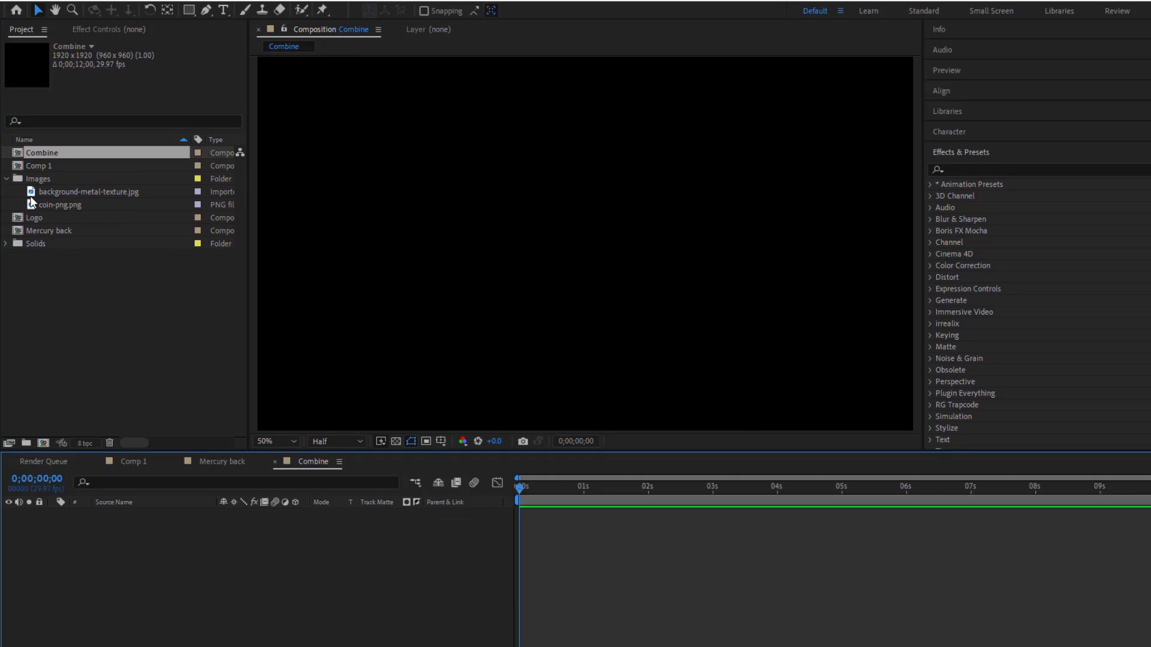
Add Comp 1 and Mercury back to the Combine composition, with Mercury back below Comp 1, and fit the whole frame in view.
left_click_drag(43, 167, 98, 527)
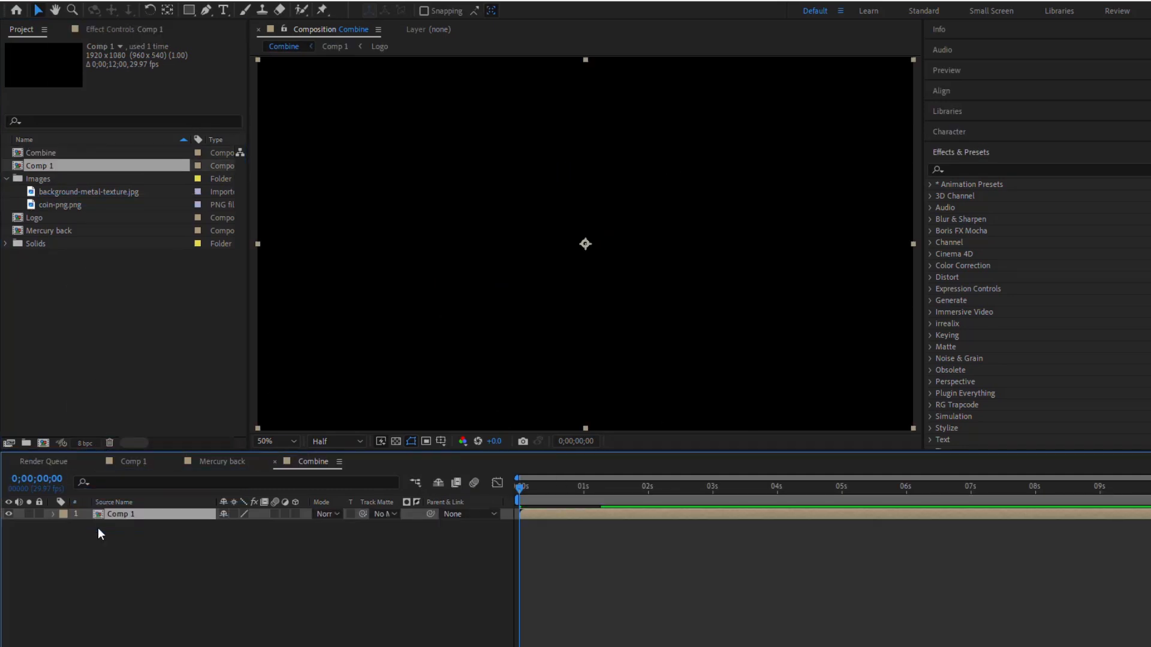
left_click_drag(36, 228, 113, 537)
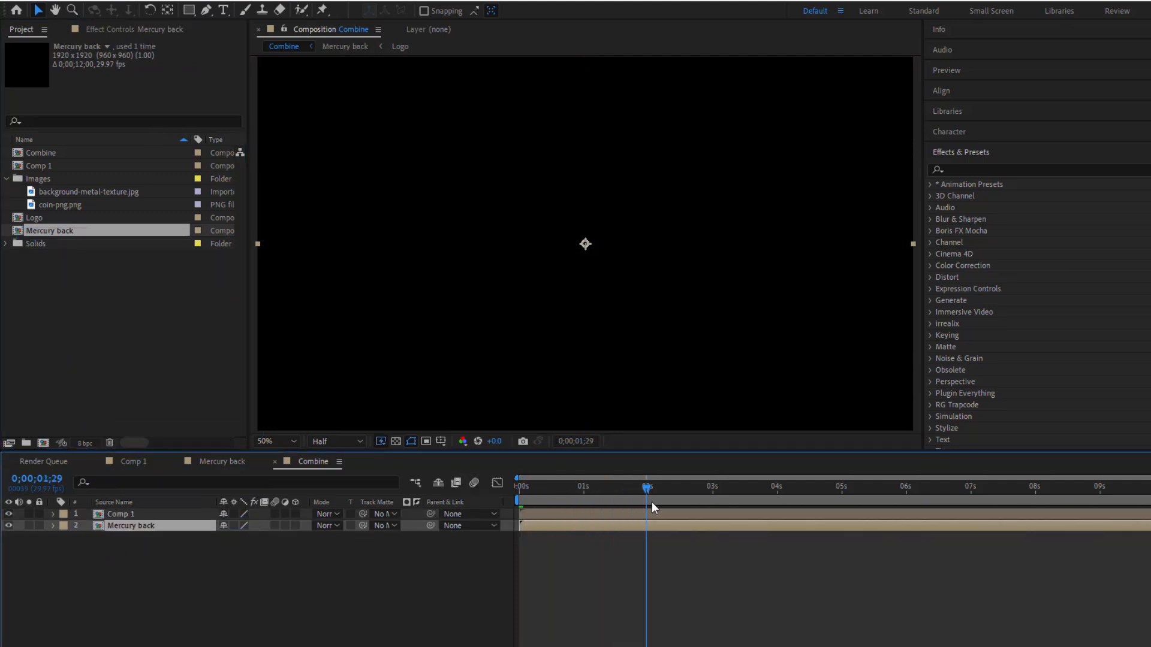
left_click_drag(652, 501, 687, 499)
scroll(635, 296, "down", 2)
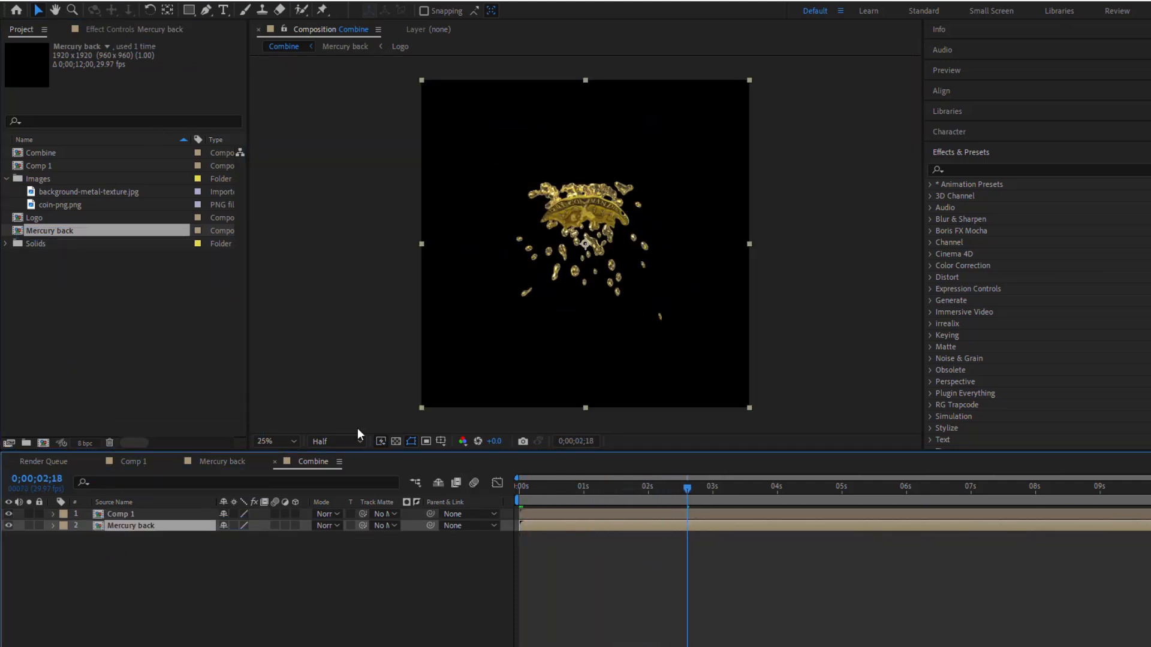
left_click(292, 442)
left_click(282, 216)
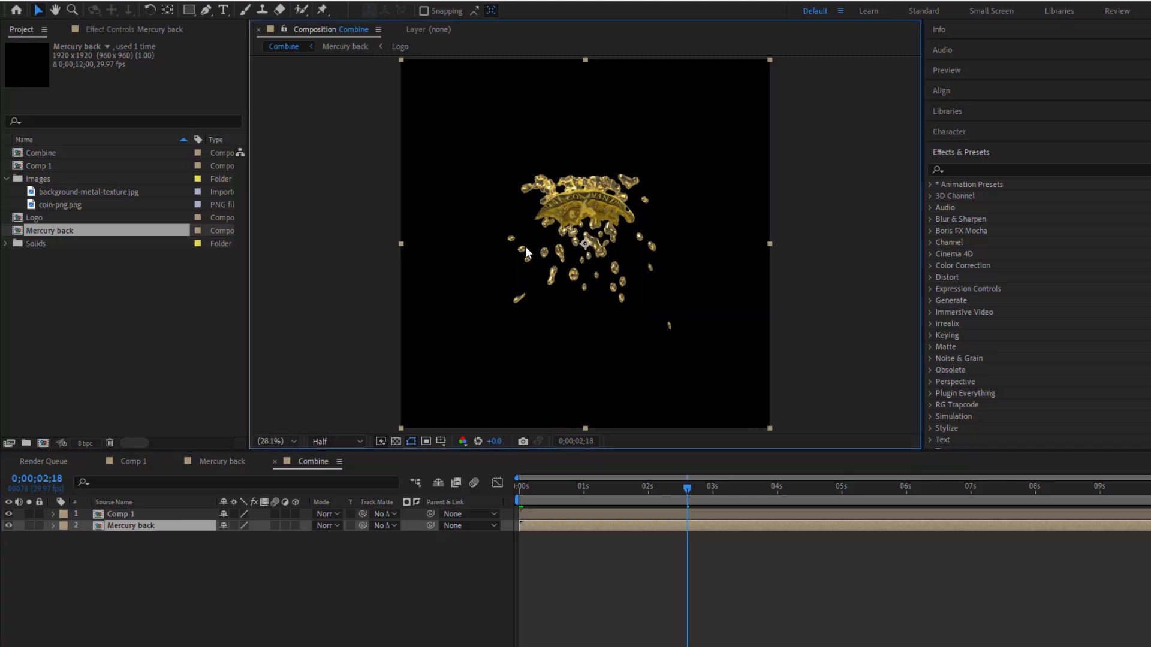
Move the Comp 1 layer straight up so the coin lines up with the liquid metal in Mercury back.
left_click_drag(687, 488, 876, 508)
left_click(593, 223)
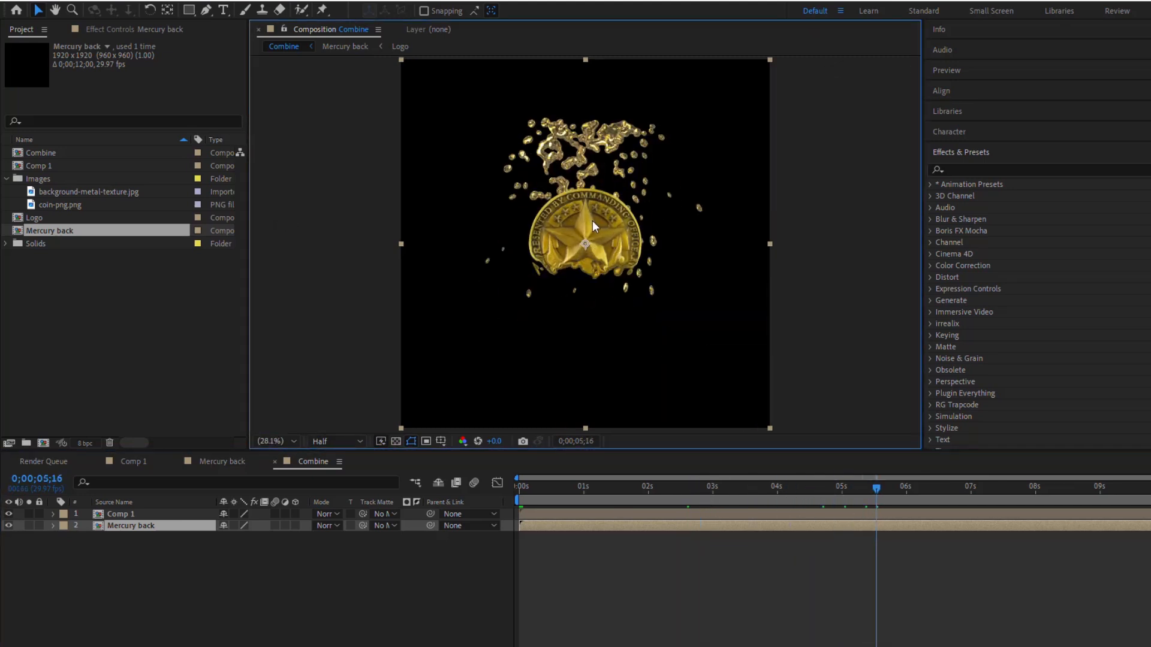
left_click(167, 516)
left_click_drag(584, 239, 595, 132)
Time-reverse the Mercury back layer in the Combine composition.
left_click(146, 526)
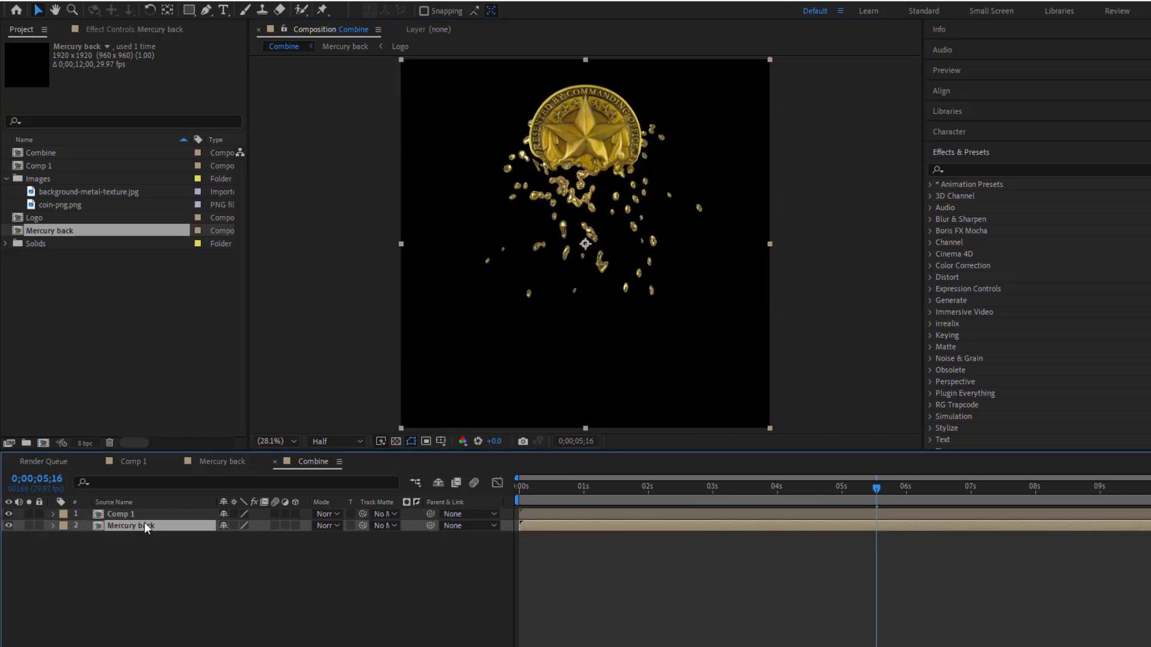
left_click_drag(905, 490, 700, 552)
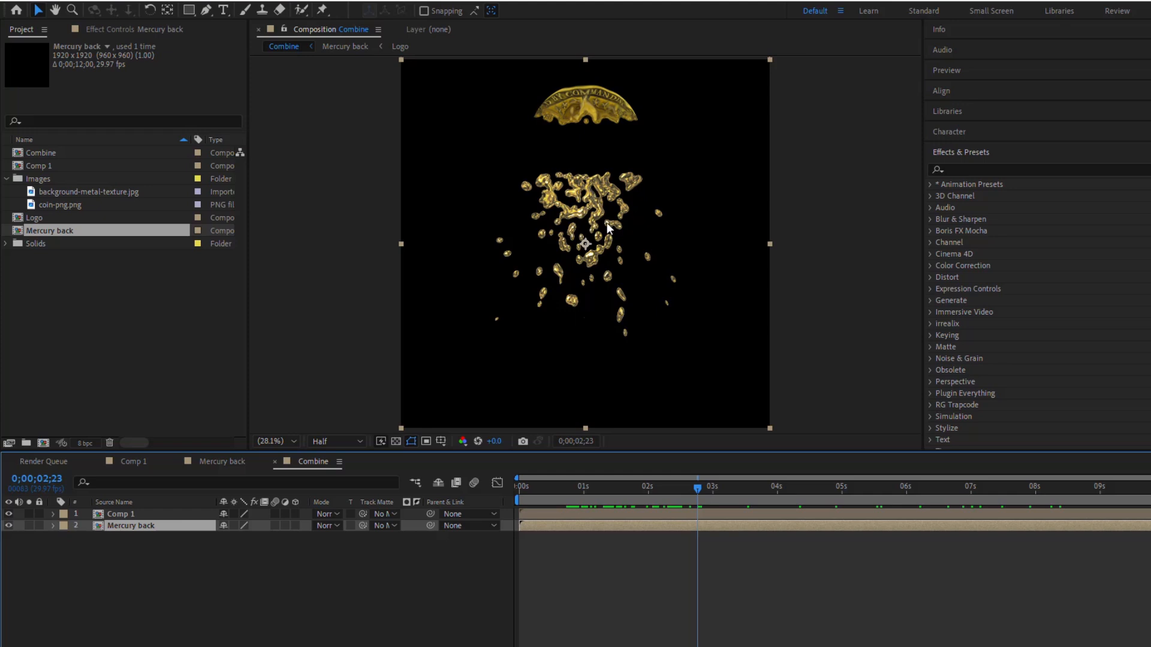
right_click(737, 524)
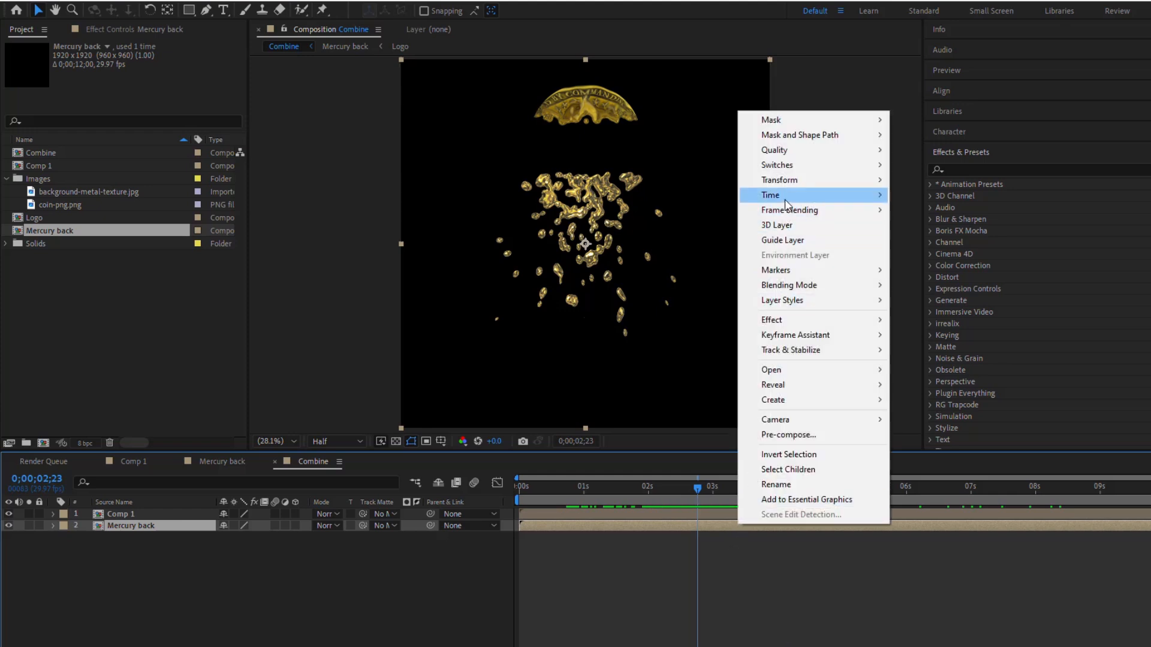
mouse_move(870, 201)
left_click(933, 214)
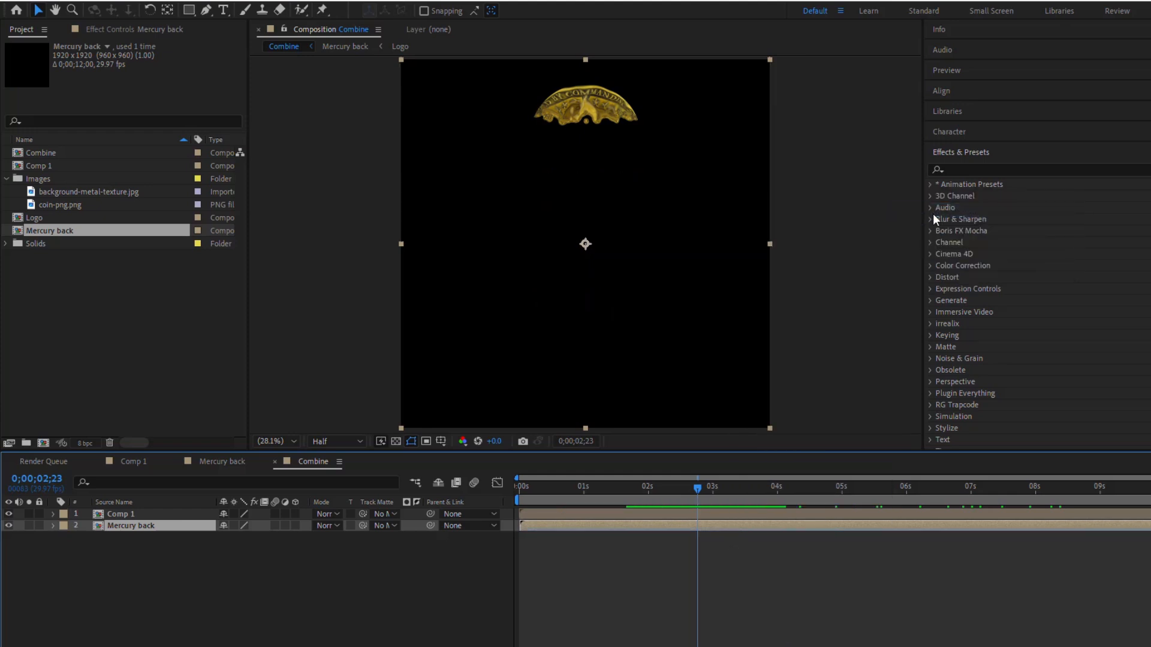
Shift the Mercury back layer earlier in time so its gold droplets gather as the coin starts appearing at about one second.
left_click_drag(697, 488, 592, 540)
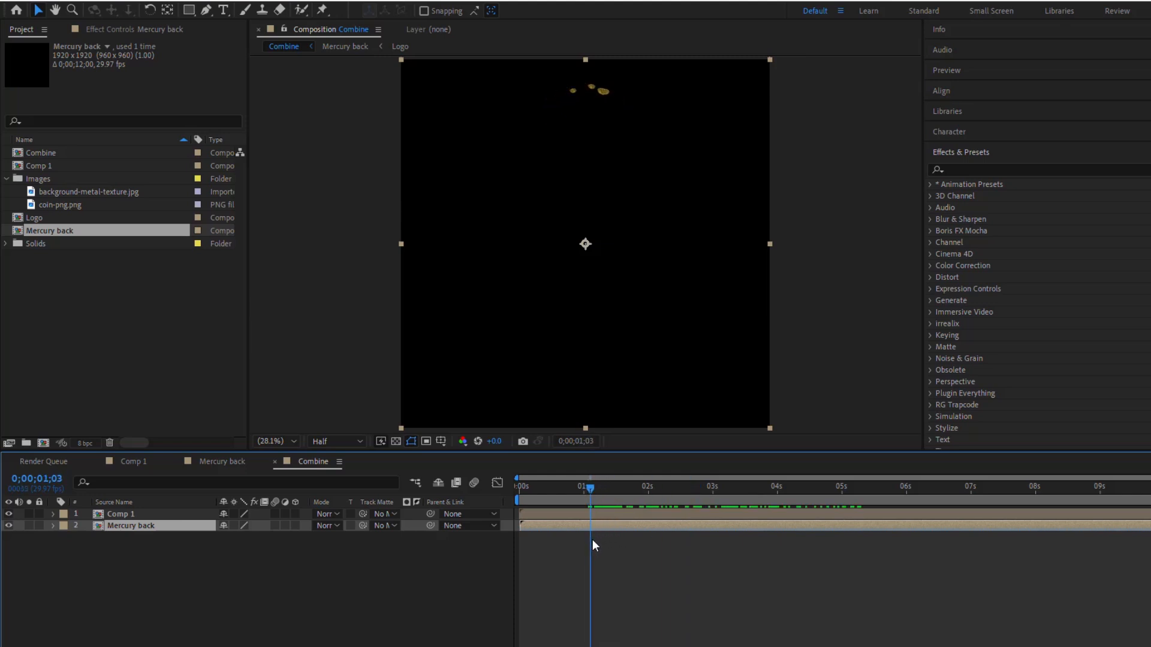
left_click_drag(678, 526, 638, 530)
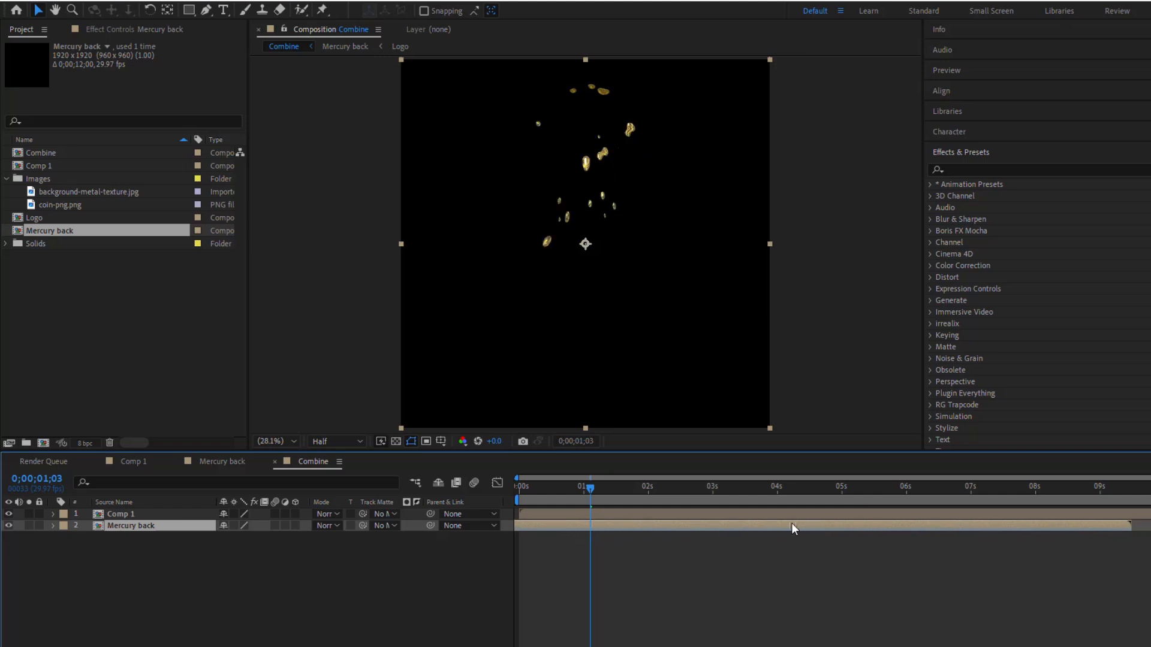
left_click_drag(791, 527, 729, 535)
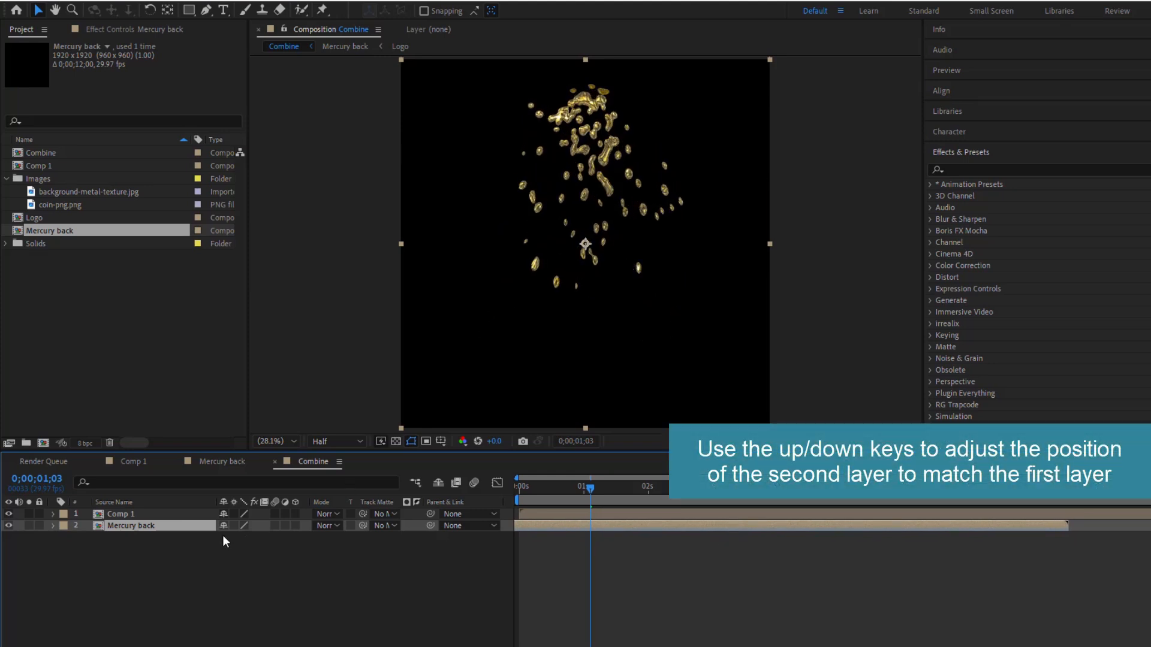
Nudge the Mercury back layer upward until its liquid metal lines up with the top of the coin in Comp 1.
key("shift+Up")
key("shift+Up")
key("shift+Up")
key("shift+Up")
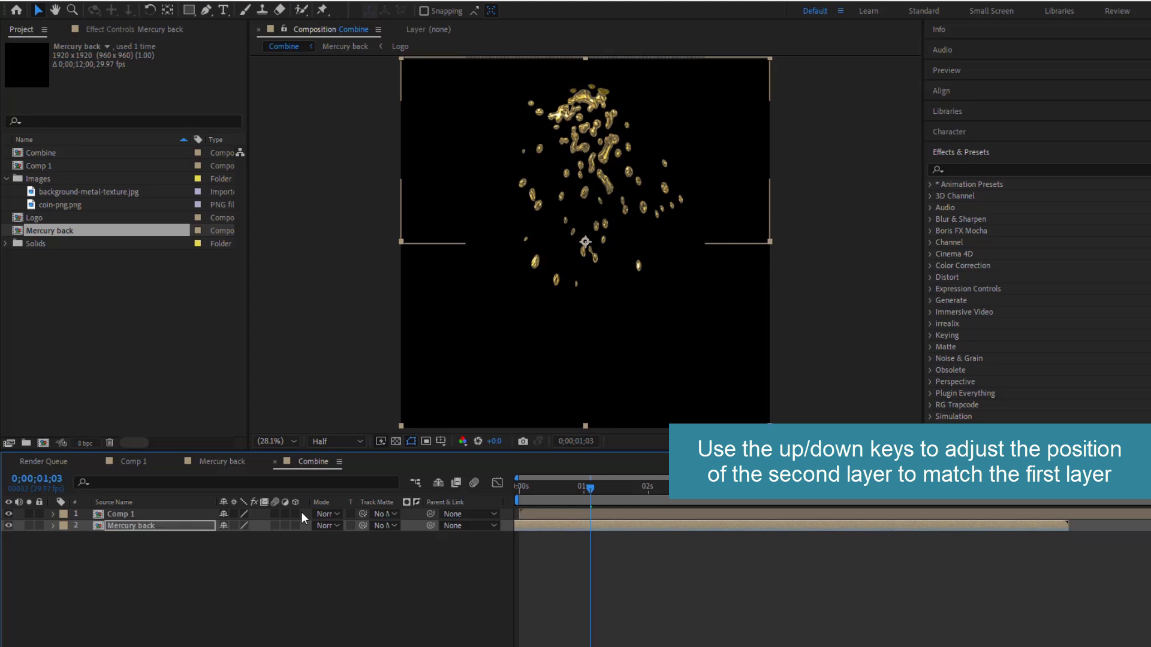
key("shift+Up")
key("shift+Up")
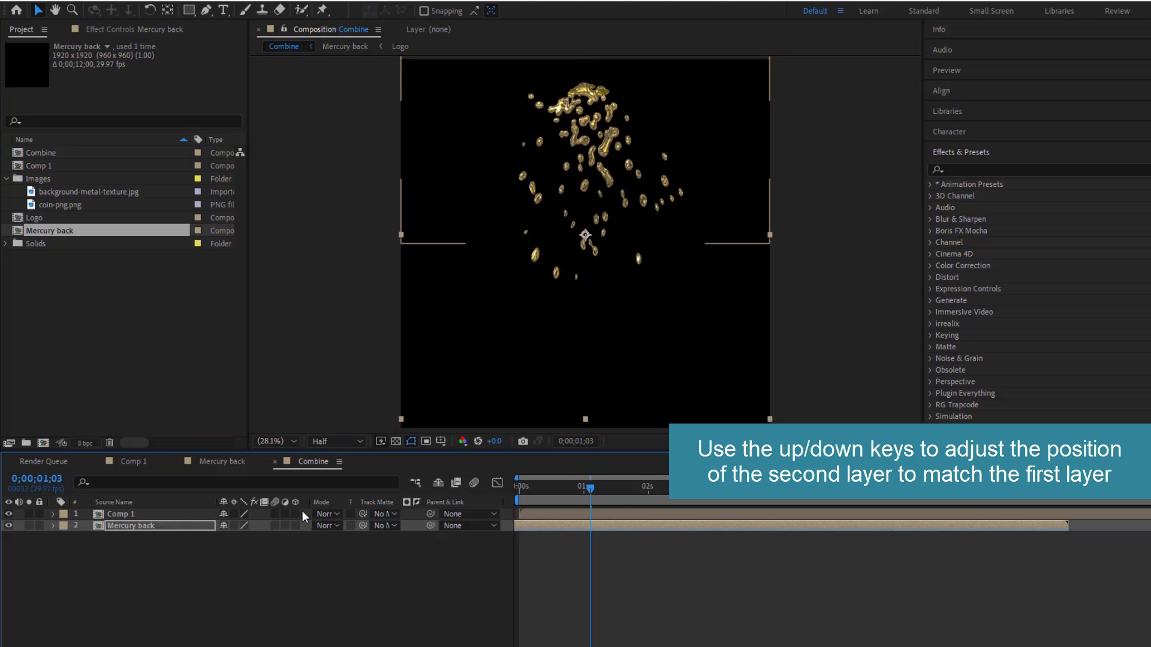
scroll(659, 239, "up", 2)
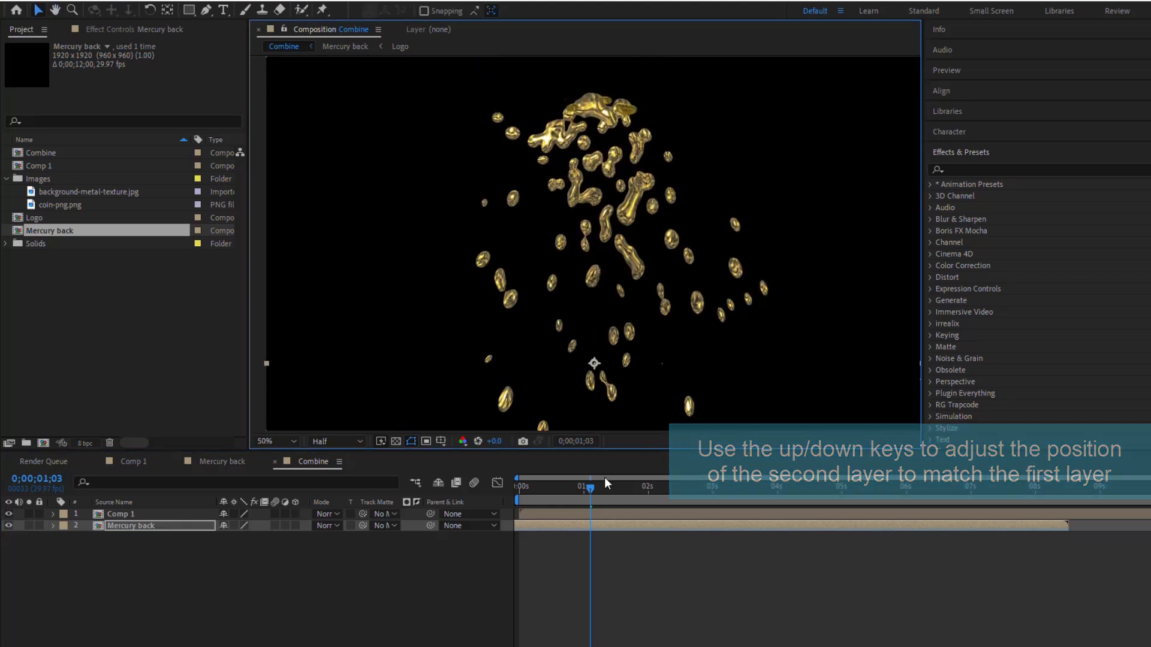
Shift the Comp 1 and Mercury back layers together slightly later so the composition starts on an empty frame.
key("Page_Up")
left_click_drag(578, 492, 520, 501)
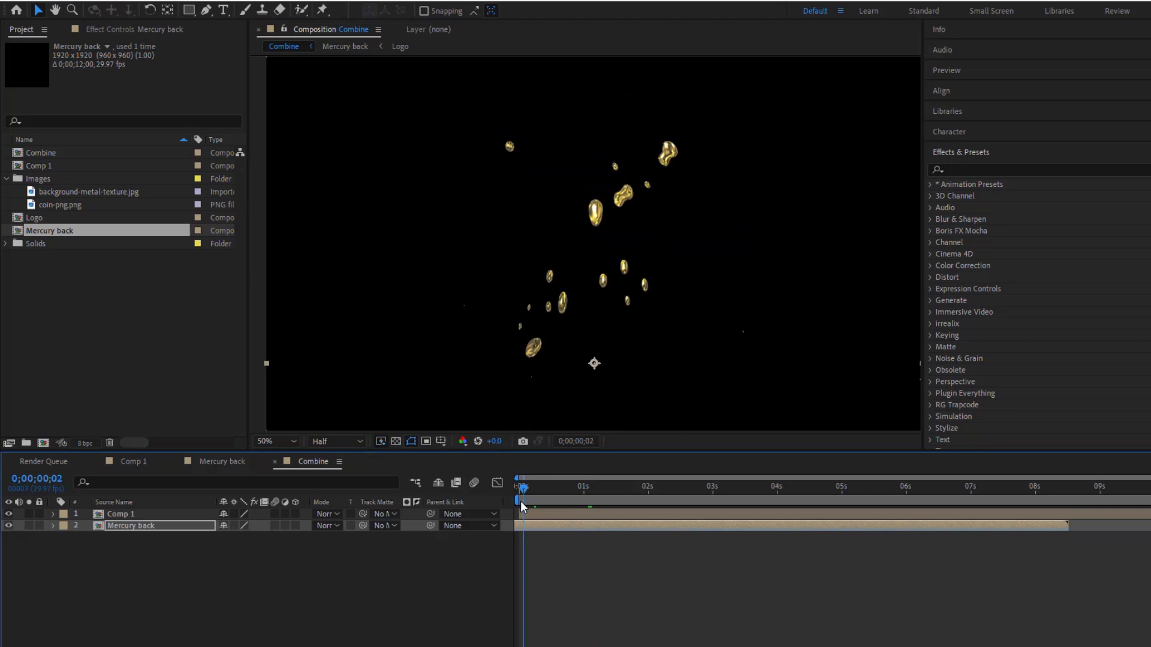
left_click(625, 563)
left_click_drag(196, 559, 167, 508)
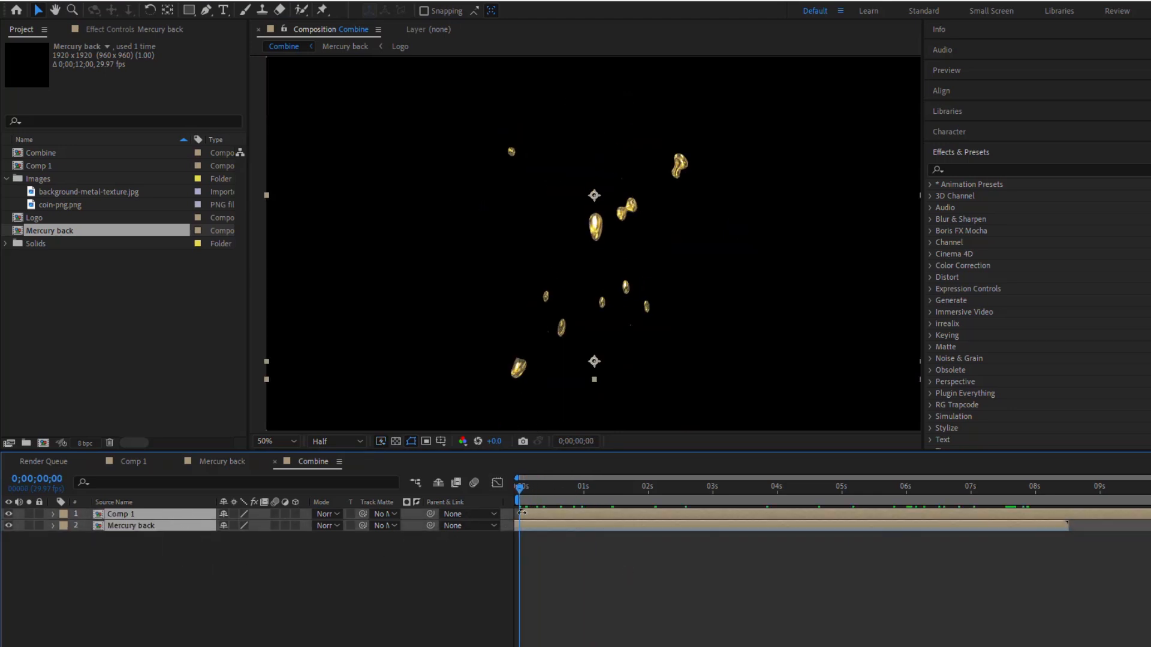
left_click_drag(521, 513, 584, 521)
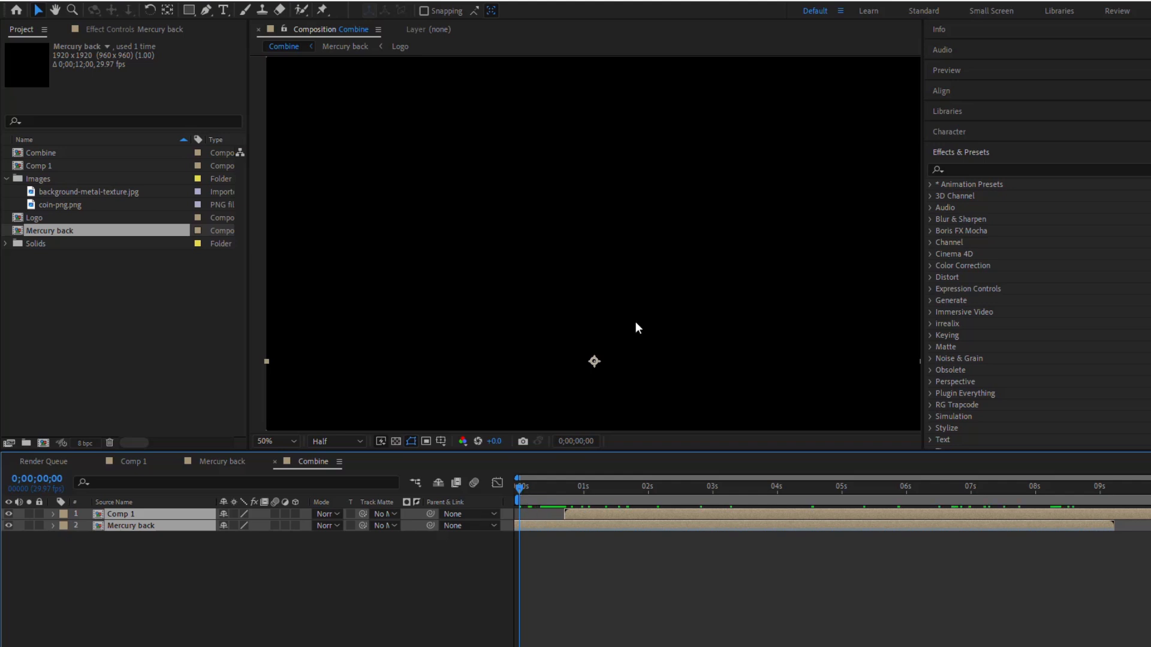
Fit the whole frame in view and preview the Combine animation.
scroll(635, 322, "down", 2)
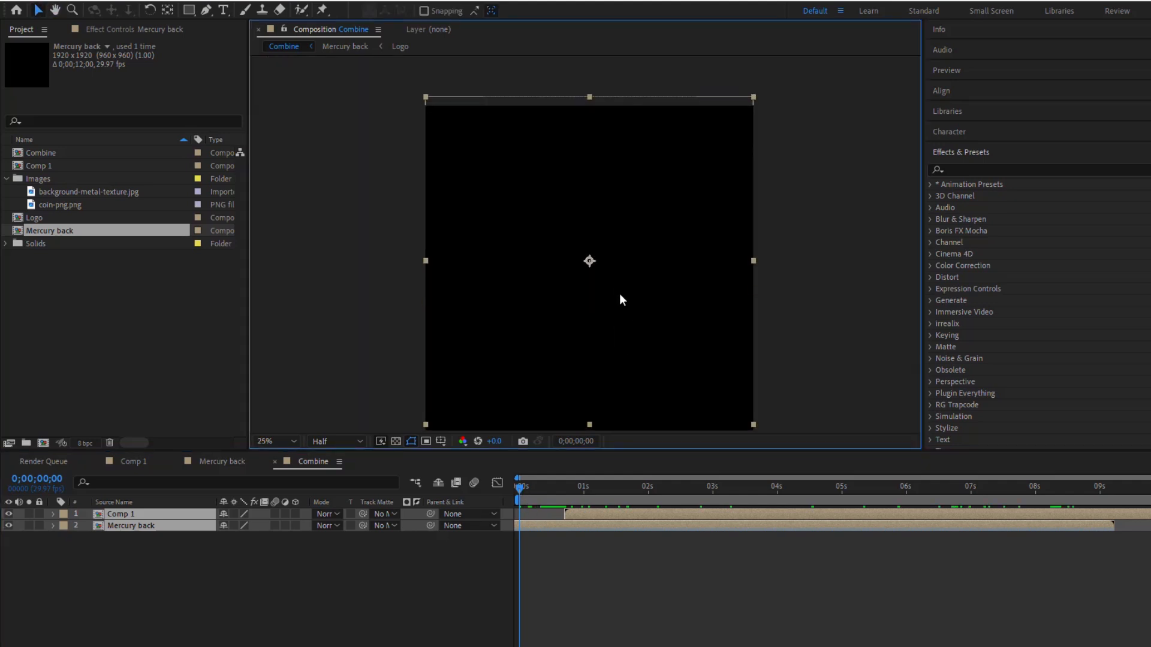
scroll(620, 294, "down", 1)
left_click(280, 439)
key("space")
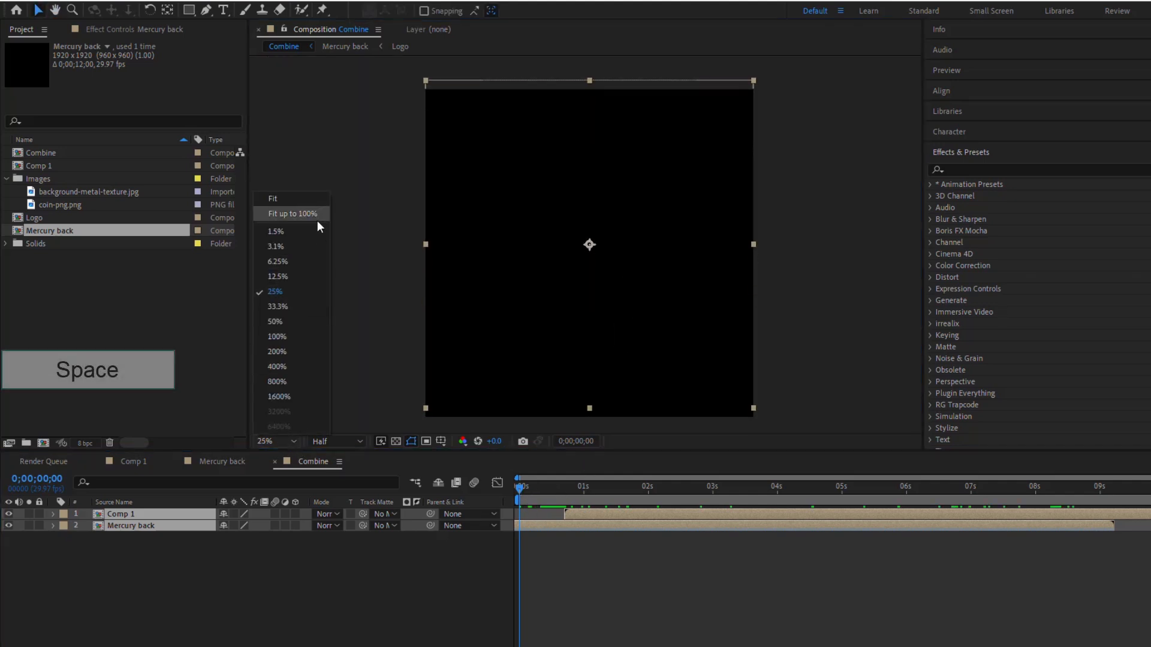
left_click(318, 218)
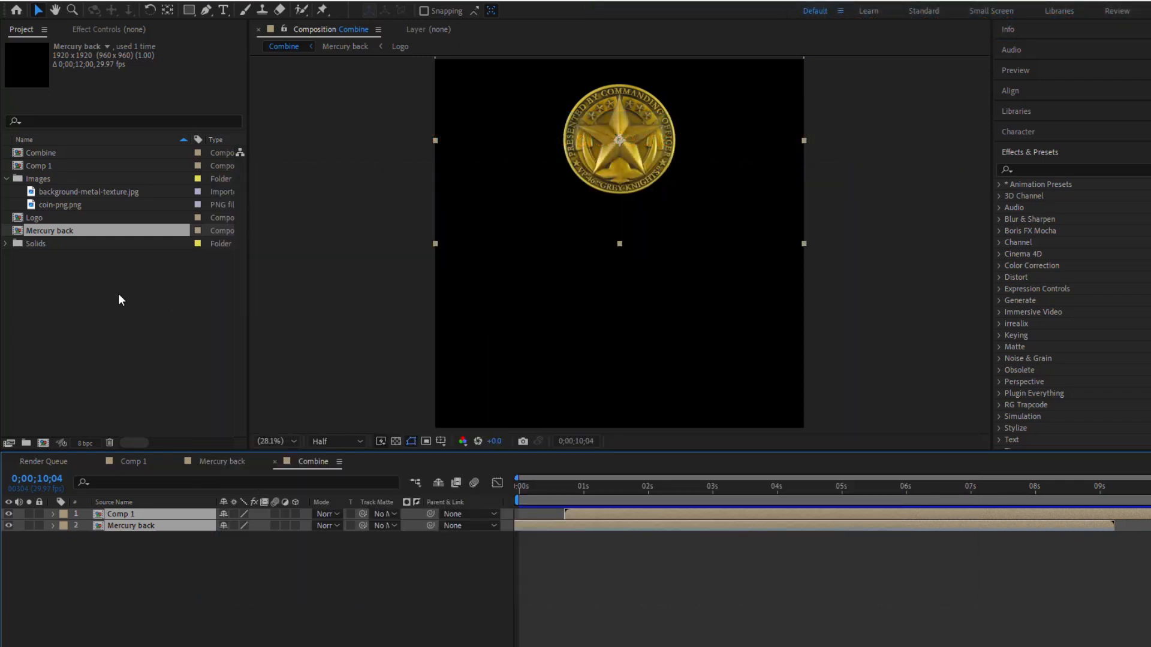
Create a 1920 x 1080 px composition named Final at 29.97 fps, lasting 12 seconds.
right_click(117, 294)
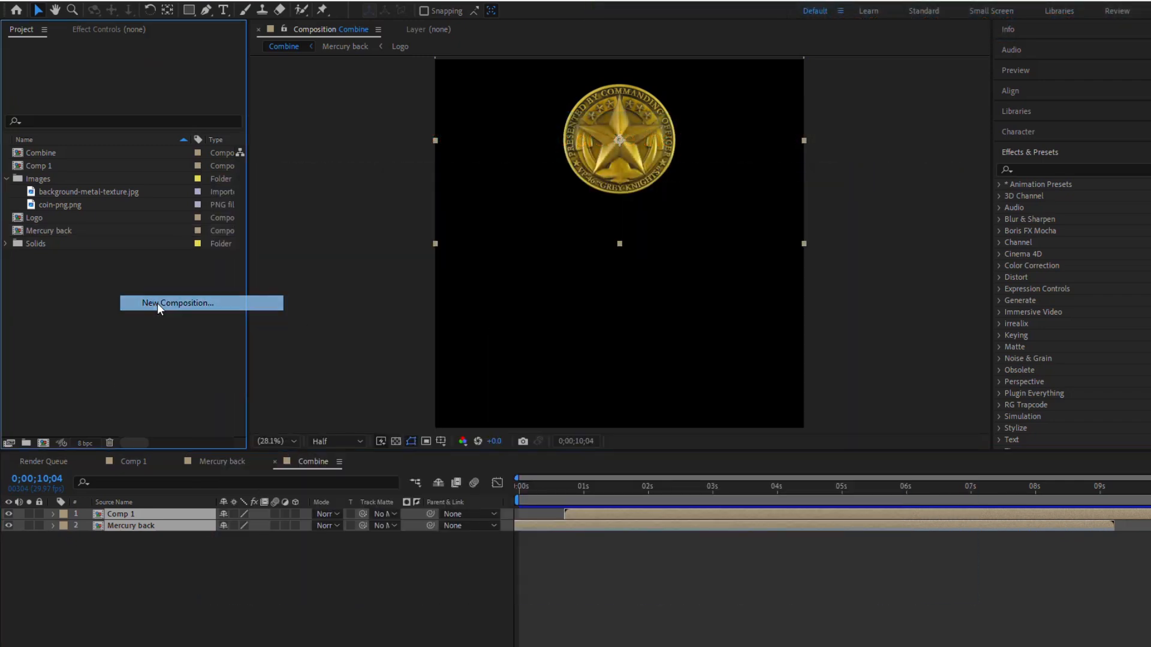
left_click(153, 304)
type("Final")
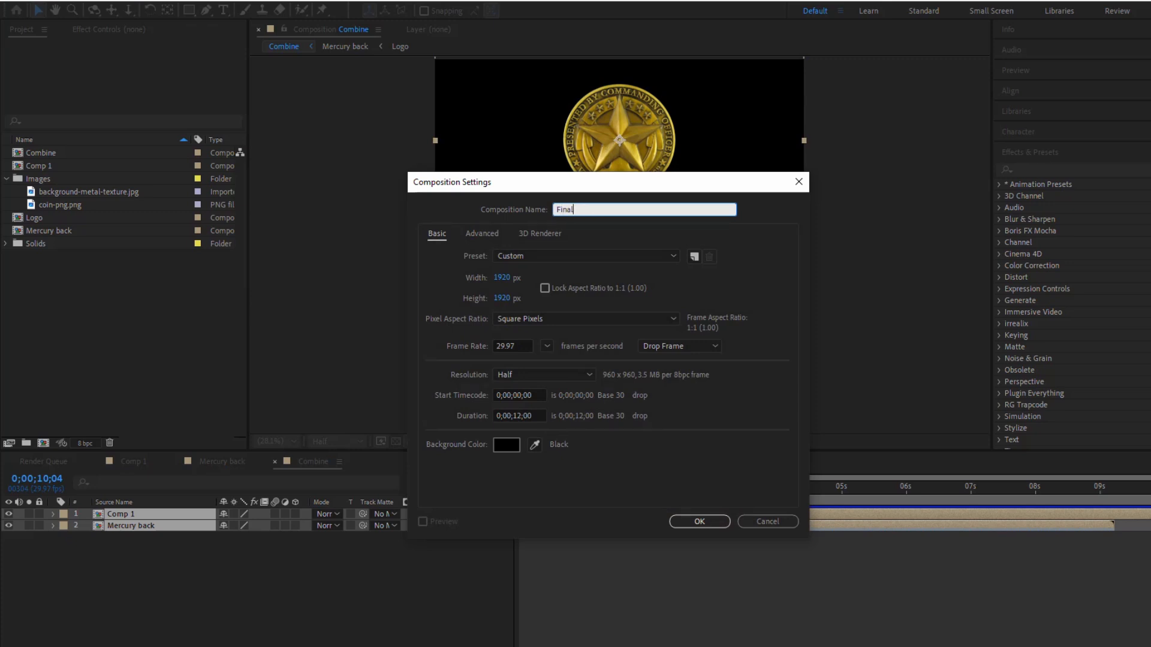
left_click(502, 298)
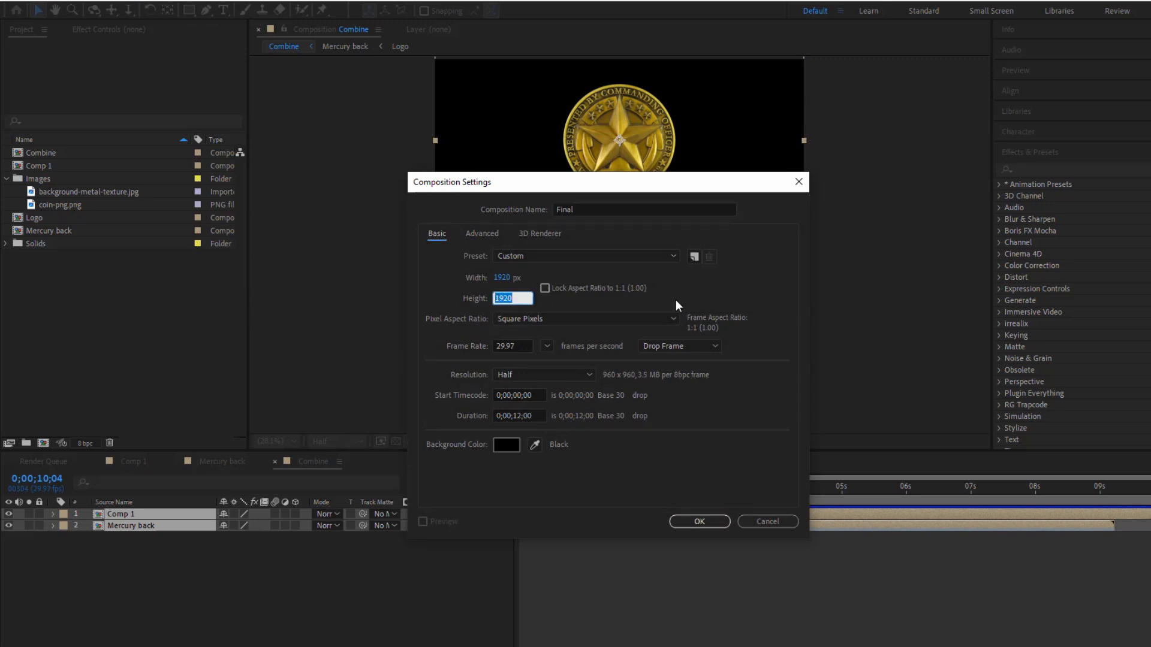
type("1080")
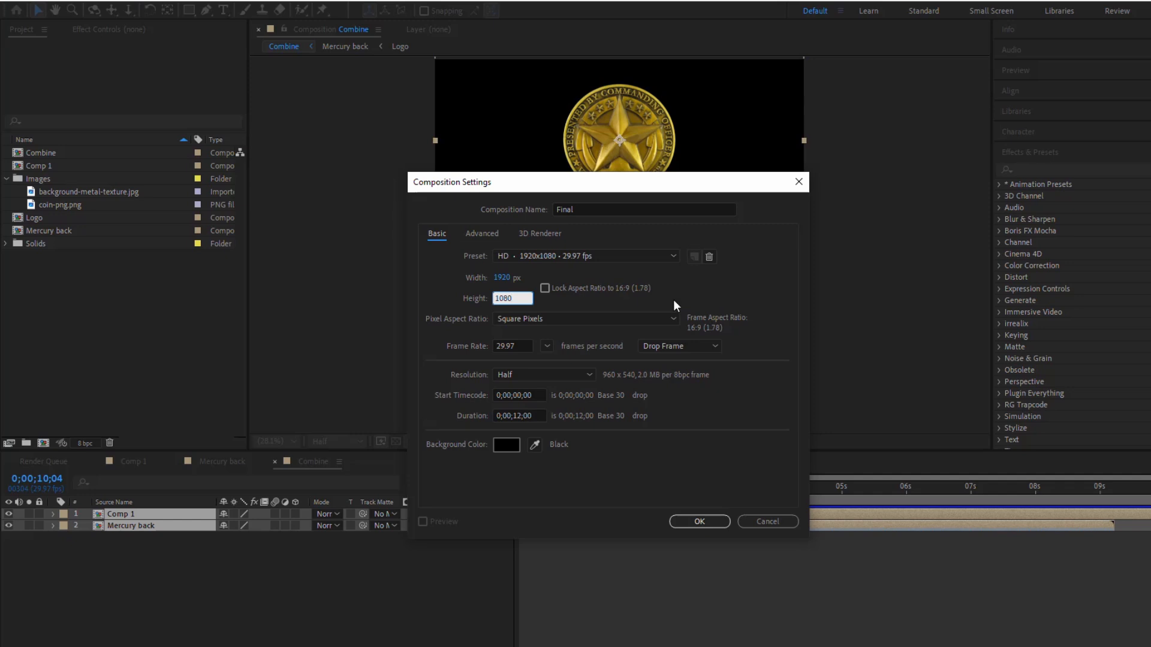
left_click(691, 522)
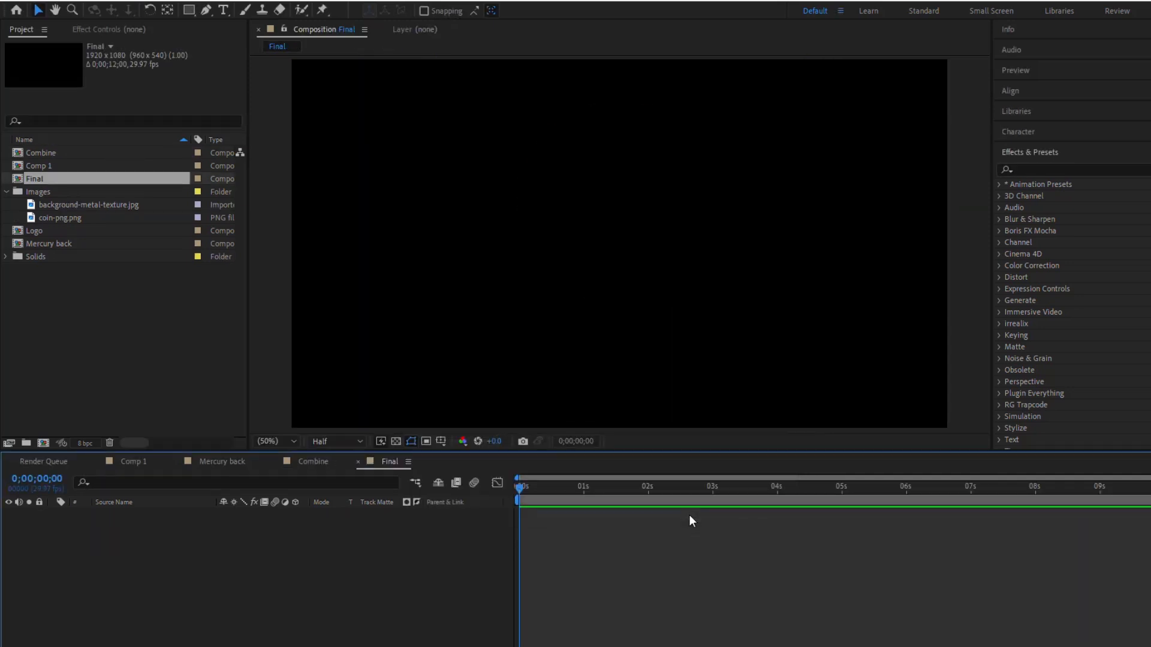
Add the Combine composition to Final and place background-metal-texture.jpg beneath it.
left_click(40, 153)
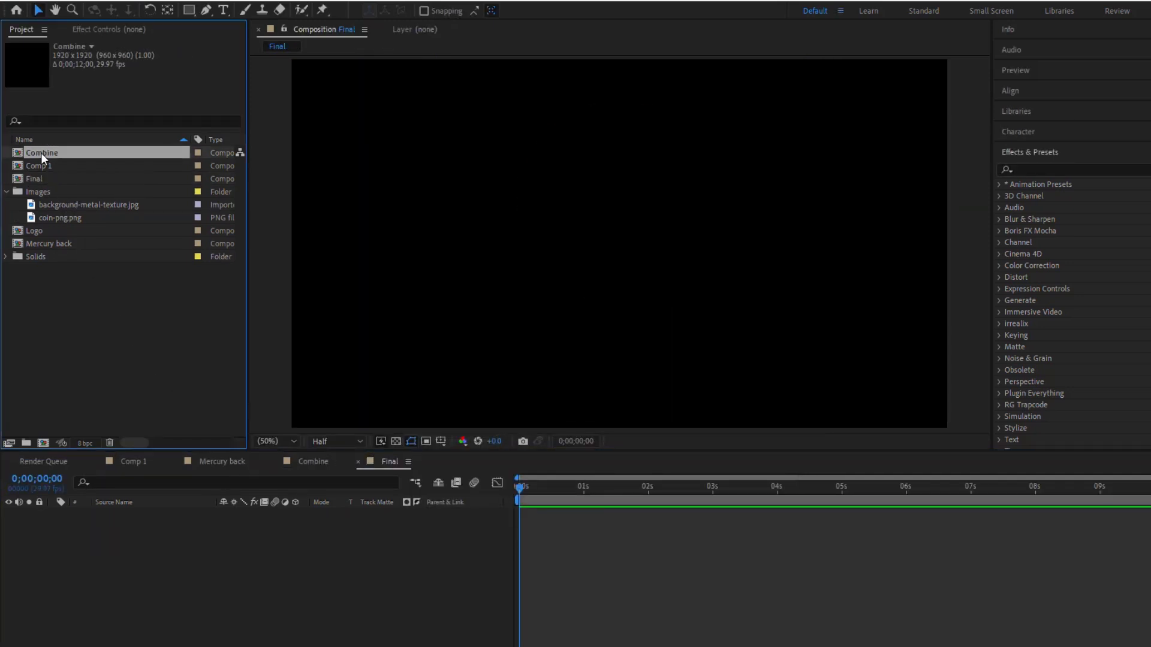
left_click_drag(45, 153, 127, 536)
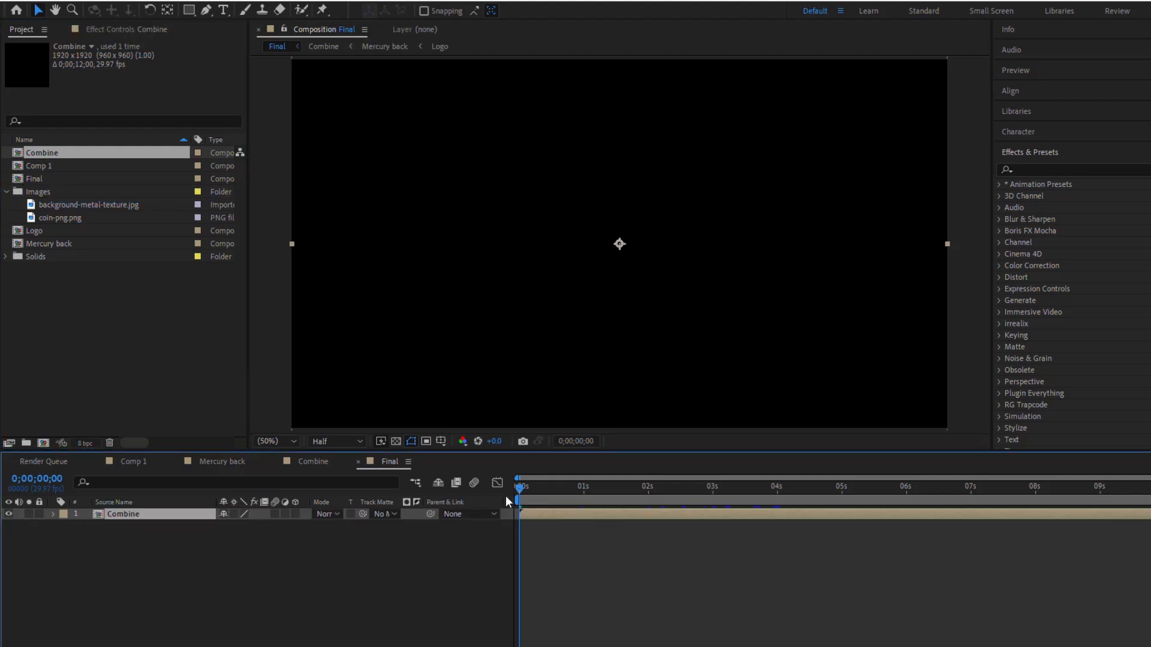
left_click_drag(519, 488, 663, 521)
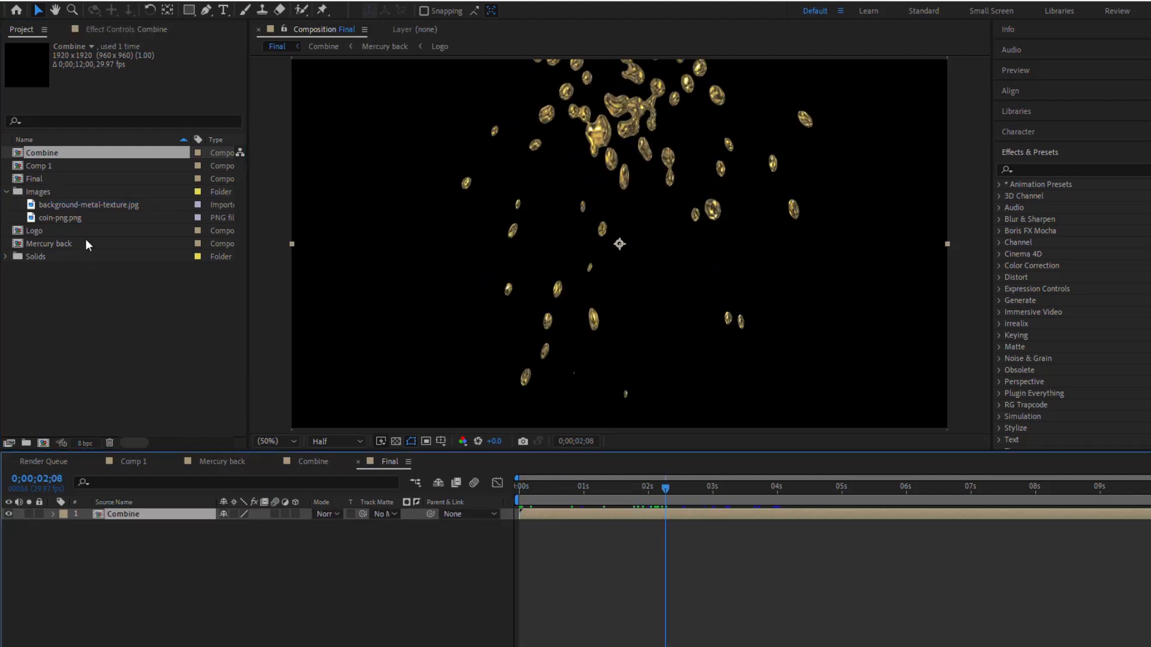
left_click_drag(85, 205, 150, 531)
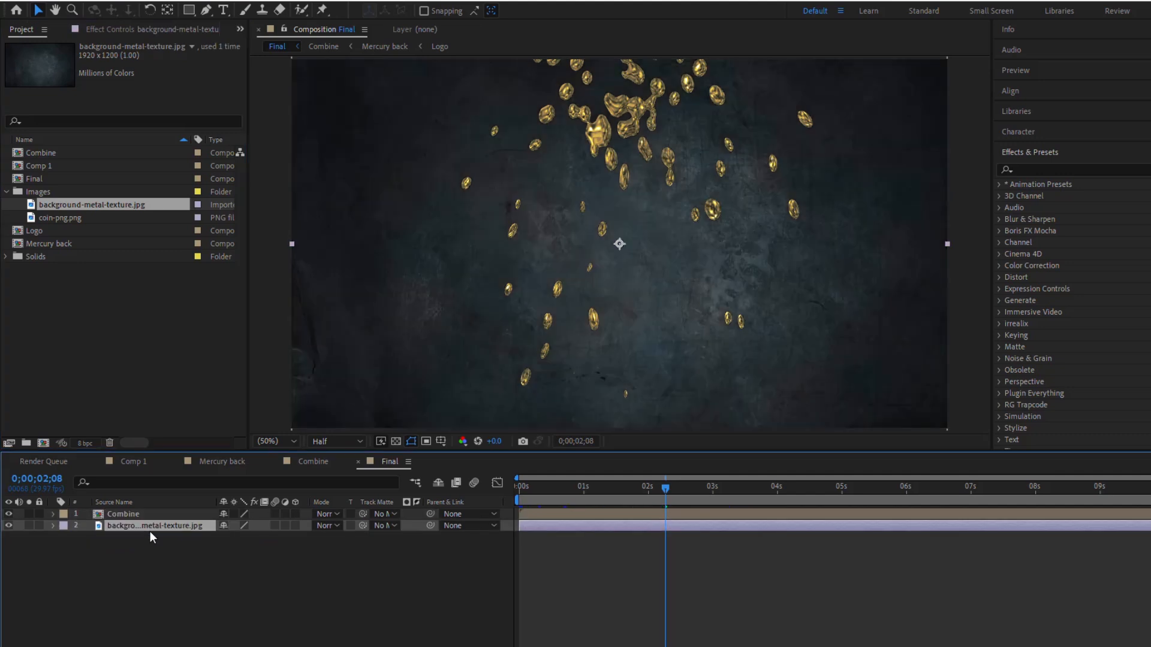
Make the Combine and background texture layers 3D, and add a camera with its default settings to Final.
left_click(295, 526)
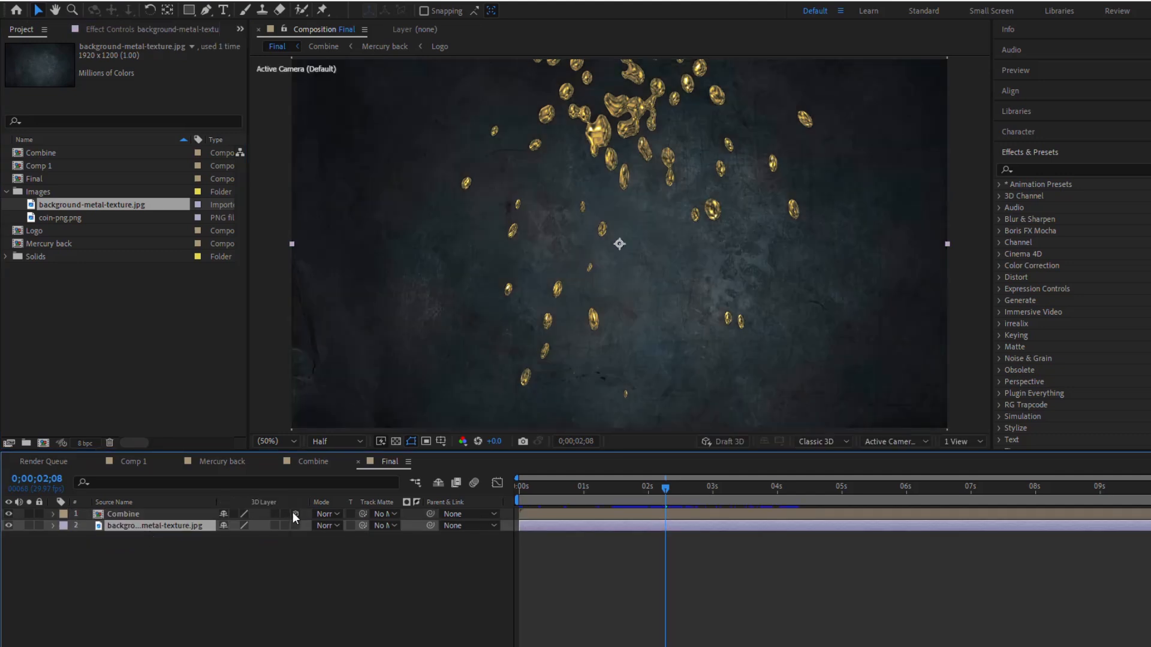
left_click(294, 514)
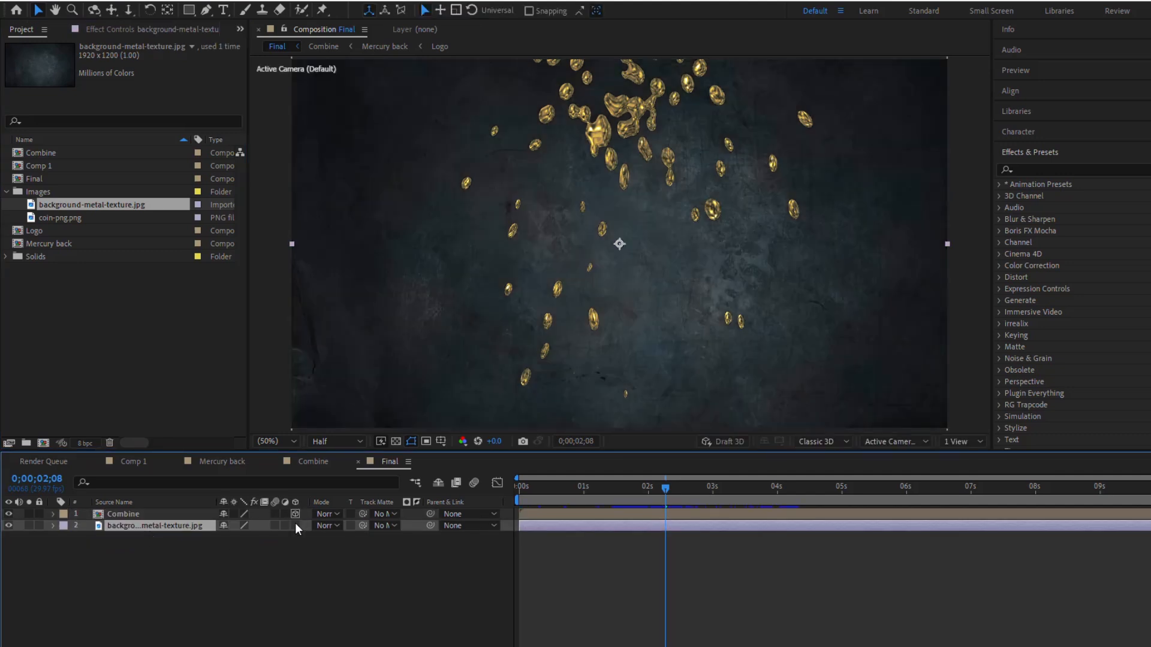
right_click(316, 558)
mouse_move(358, 401)
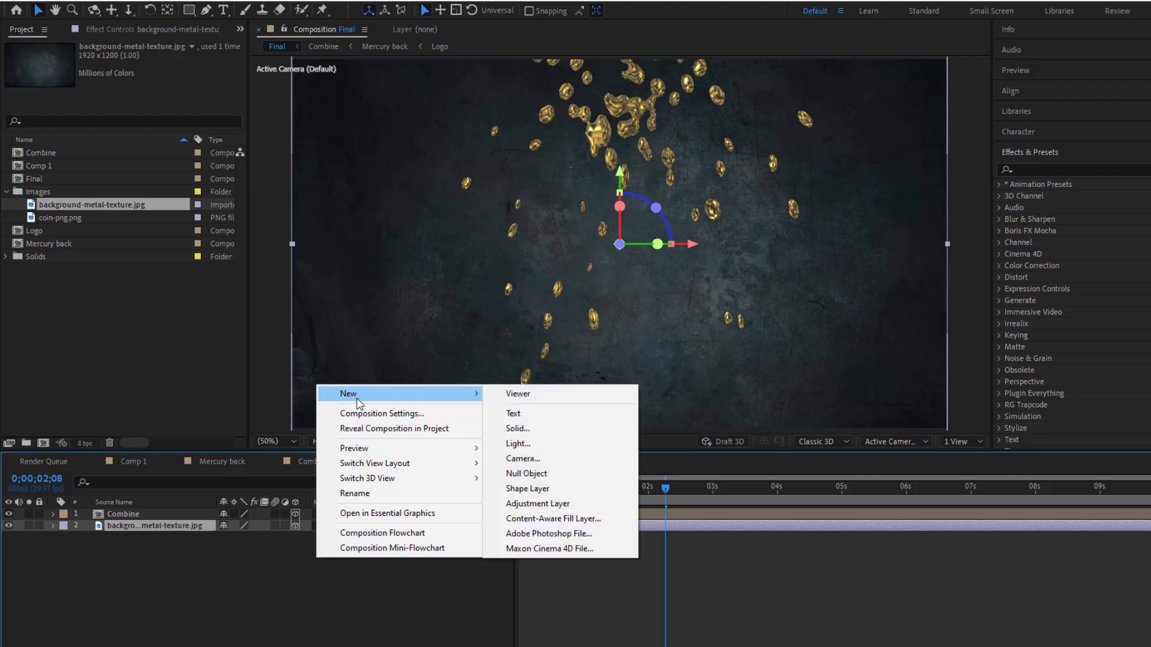
left_click(534, 459)
left_click(700, 526)
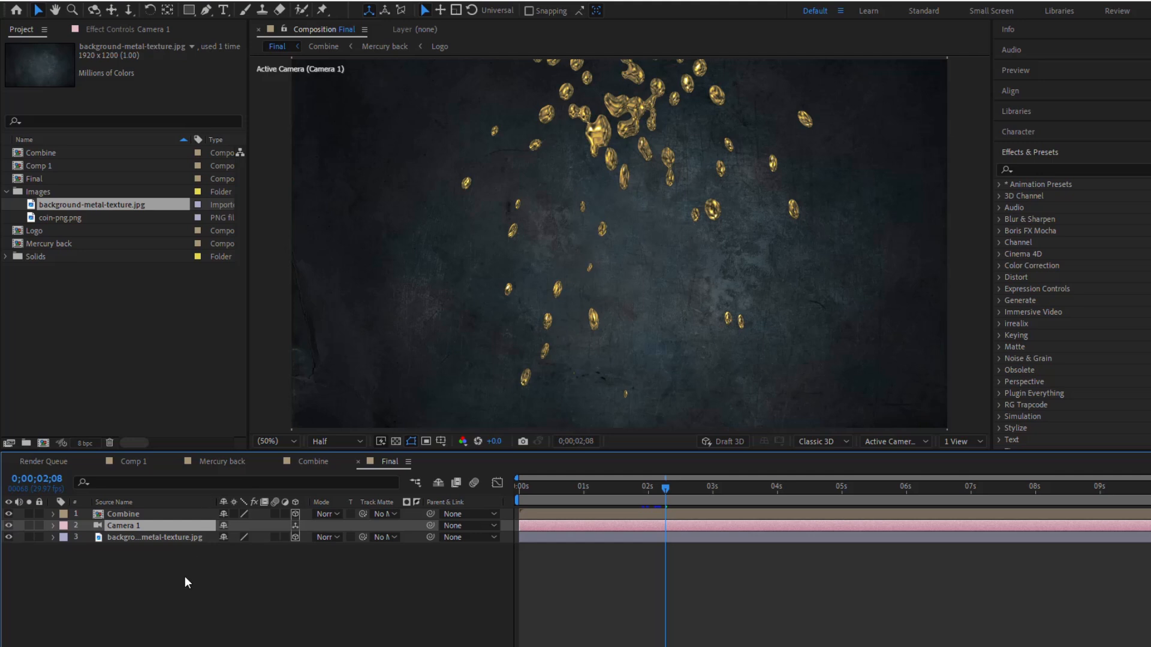
Add a null object to the Final composition and make it a 3D layer.
right_click(200, 566)
mouse_move(295, 410)
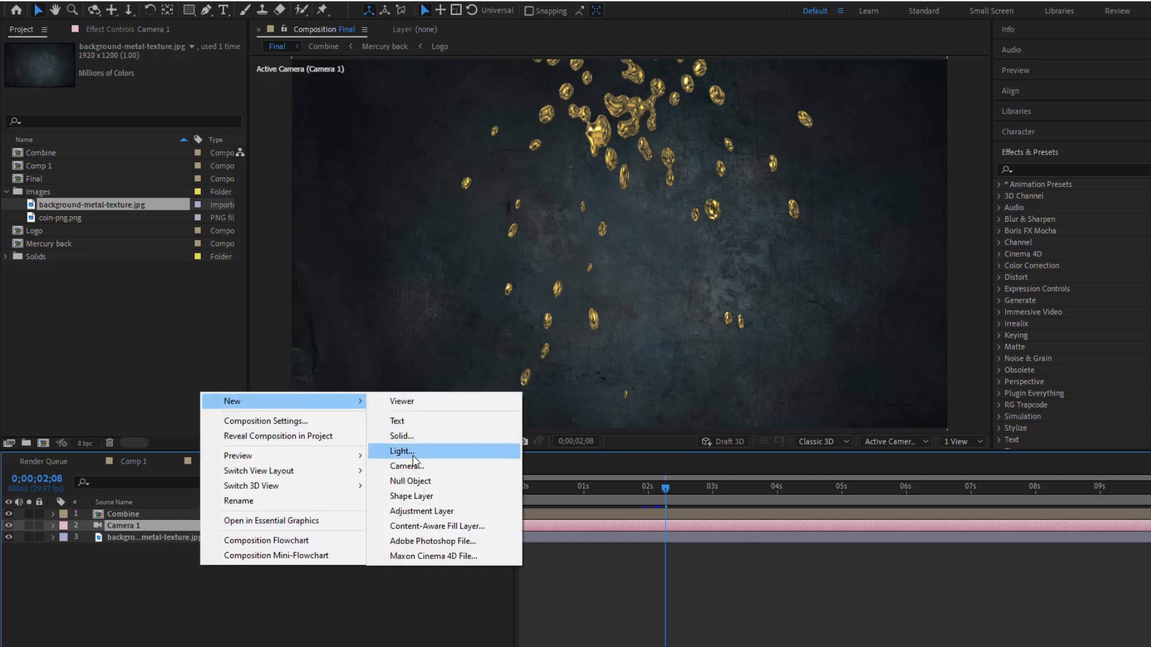
left_click(410, 482)
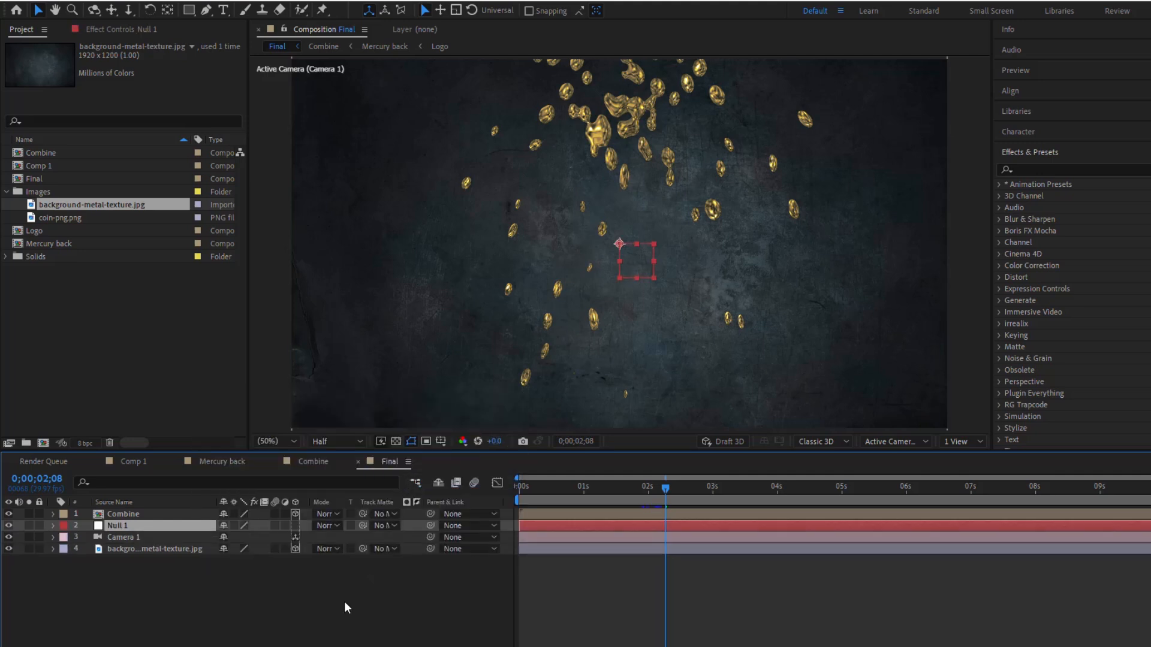
left_click(294, 525)
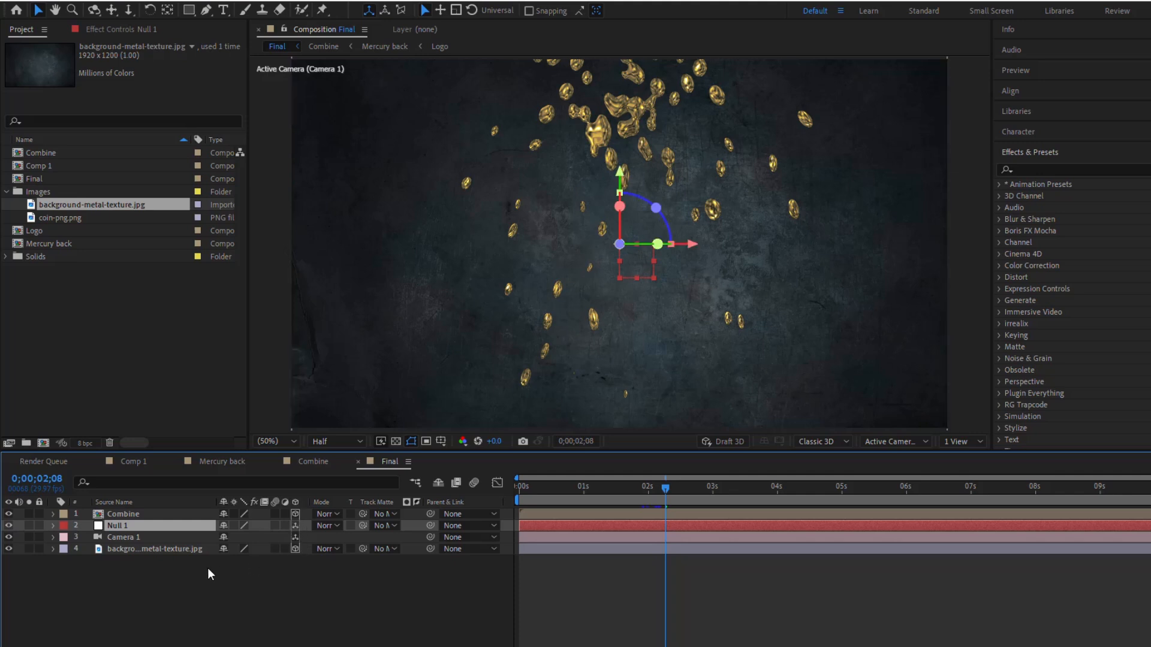
Parent Camera 1 to the null object and rename the null Camera Control.
left_click_drag(430, 537, 189, 527)
key("Return")
type("Camera Control")
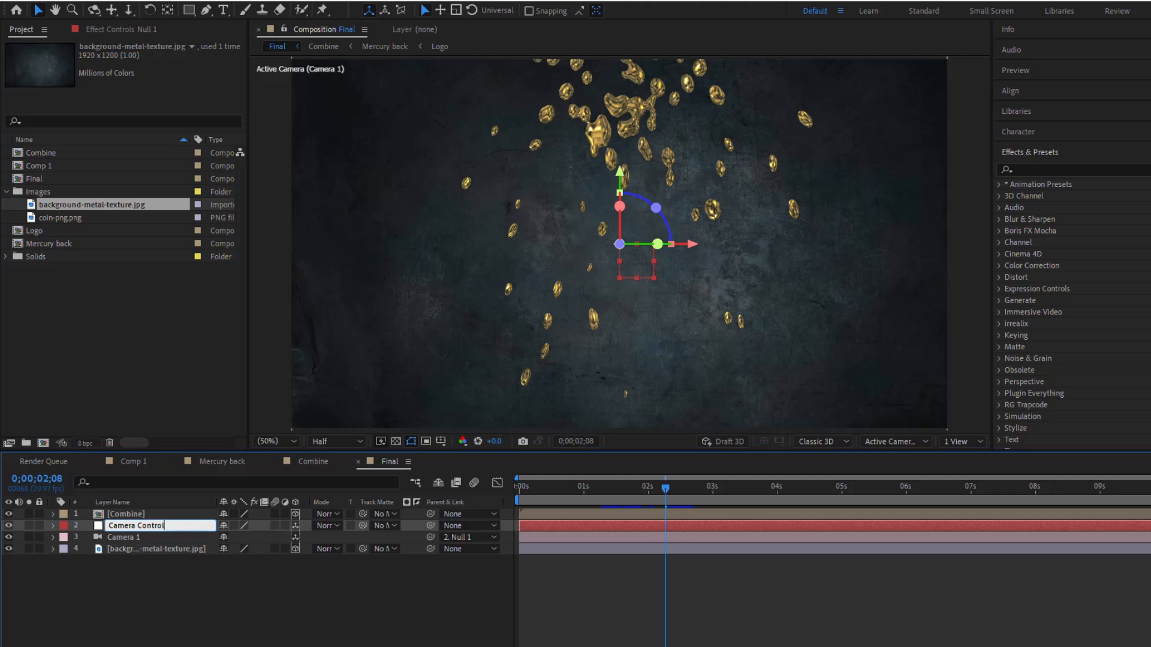
key("Return")
At 0;00;10;00, set Camera Control's Y position to 16 and keyframe its Position, Scale and Orientation.
key("p")
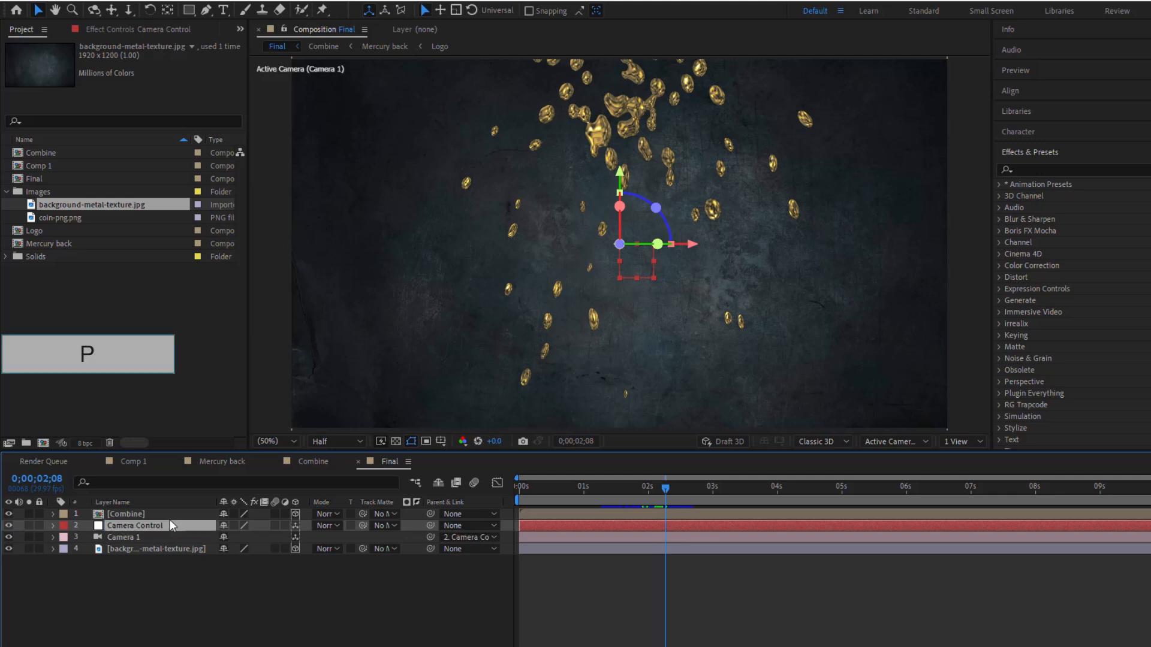
key("shift+r")
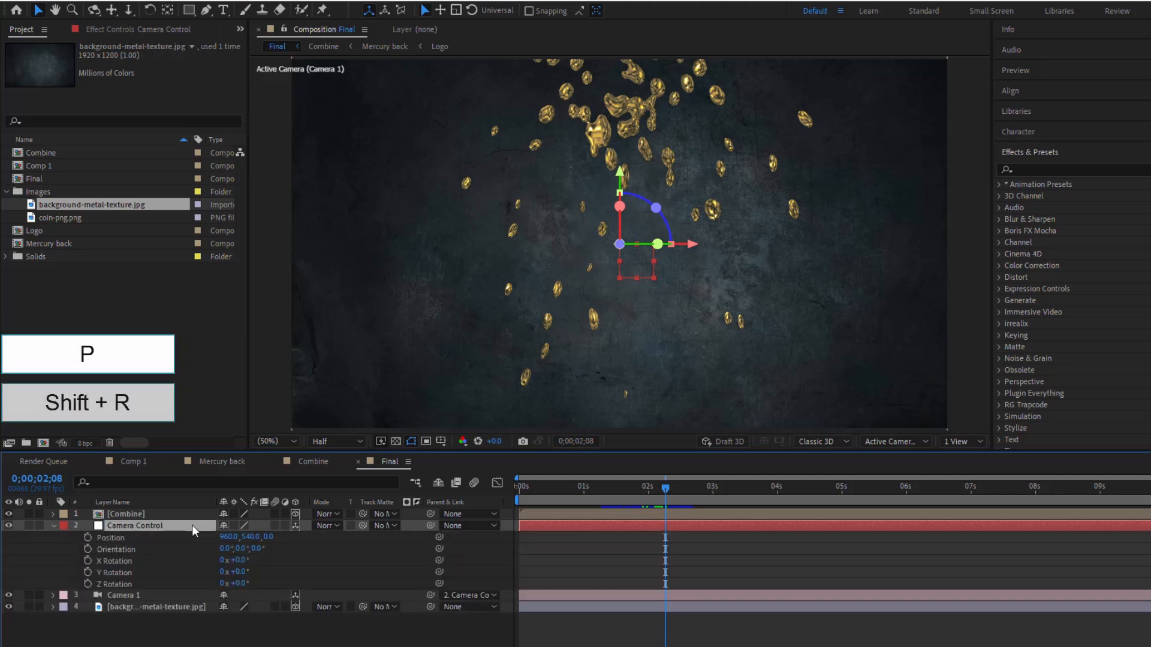
key("shift+s")
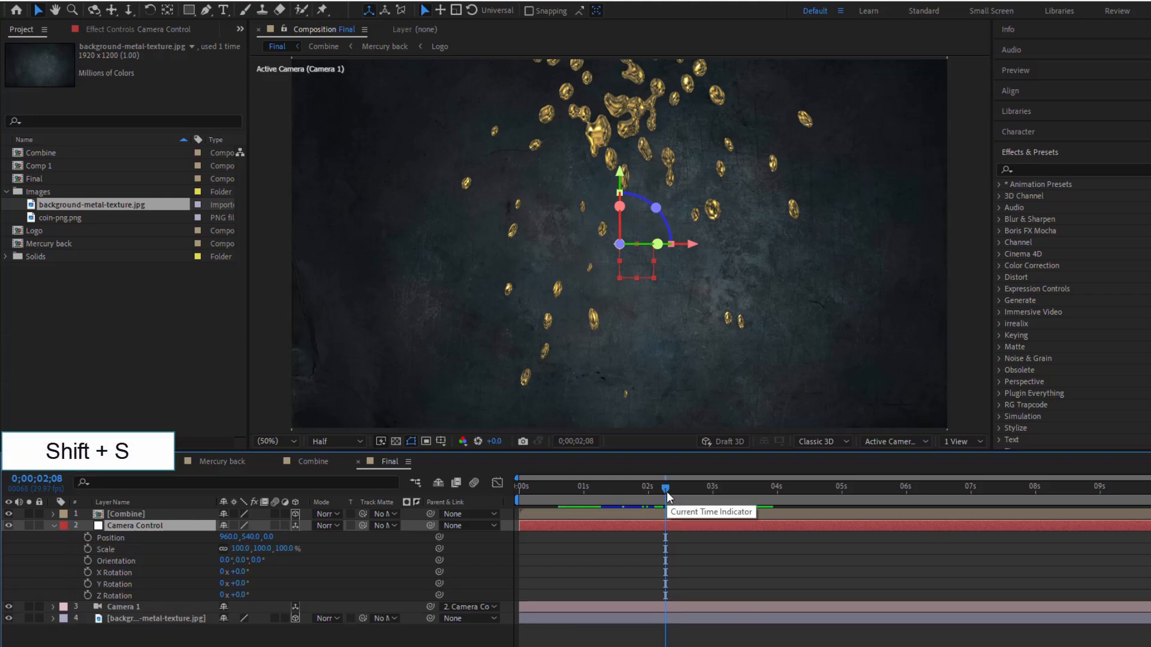
left_click_drag(666, 492, 1114, 509)
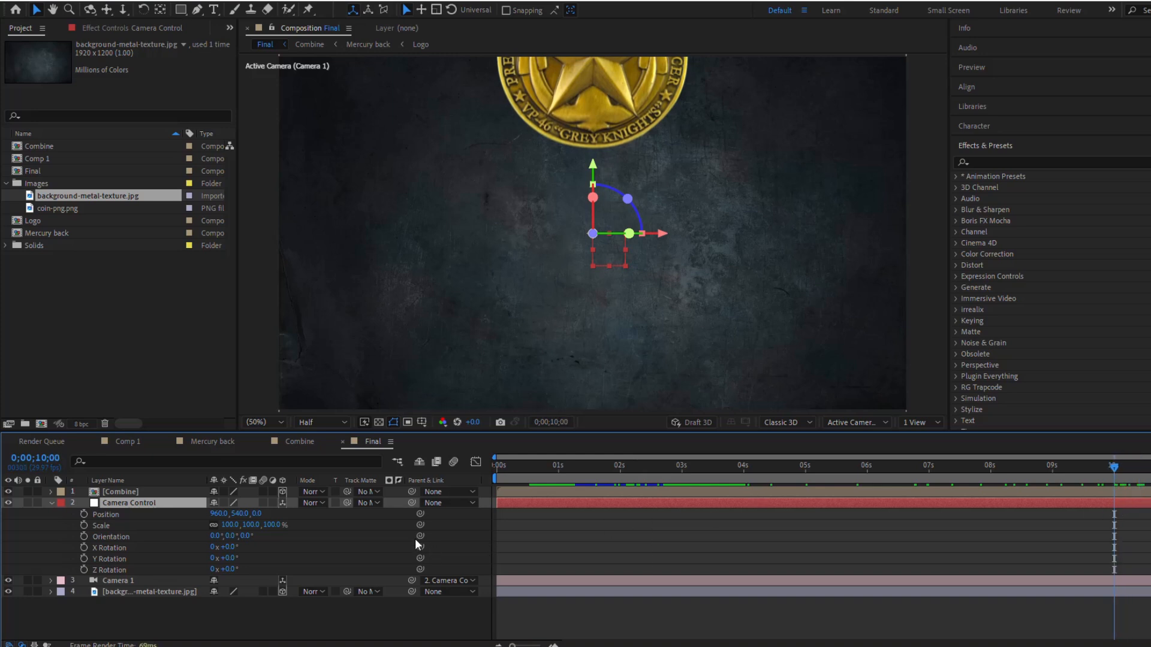
left_click_drag(241, 513, 108, 517)
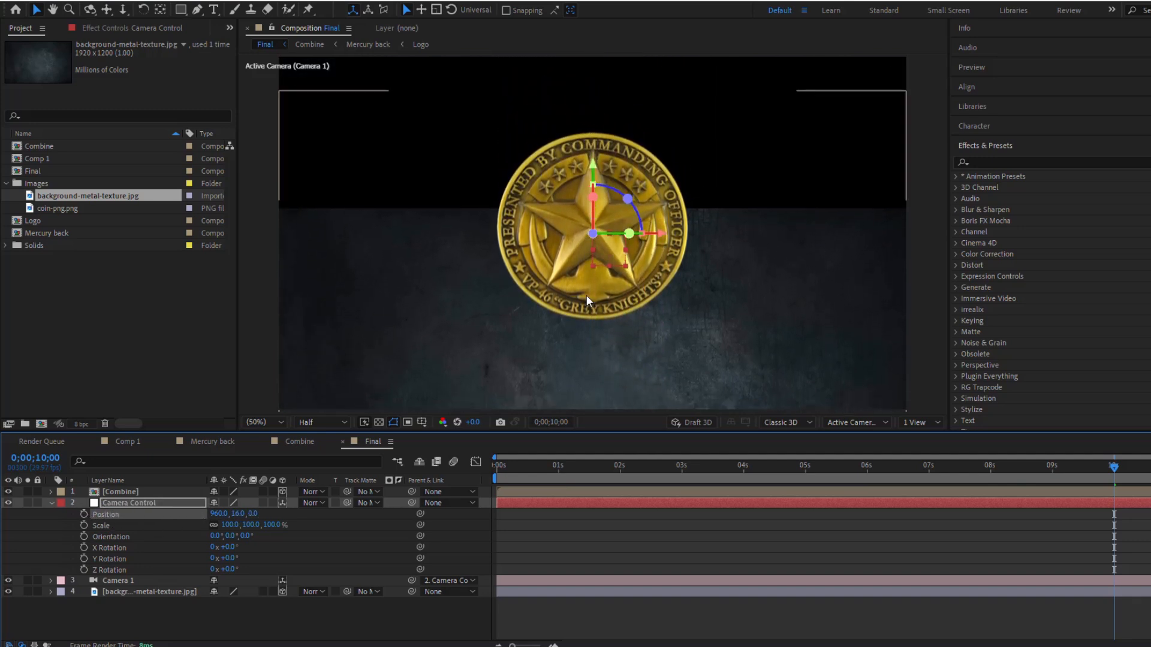
left_click(83, 525)
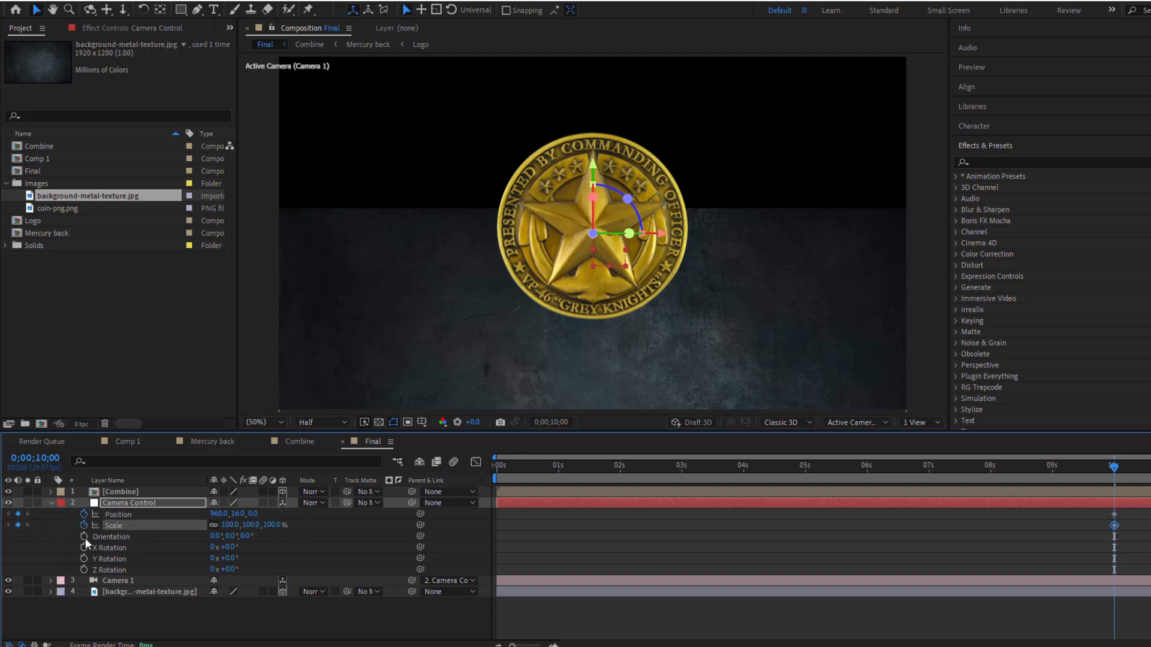
left_click(85, 536)
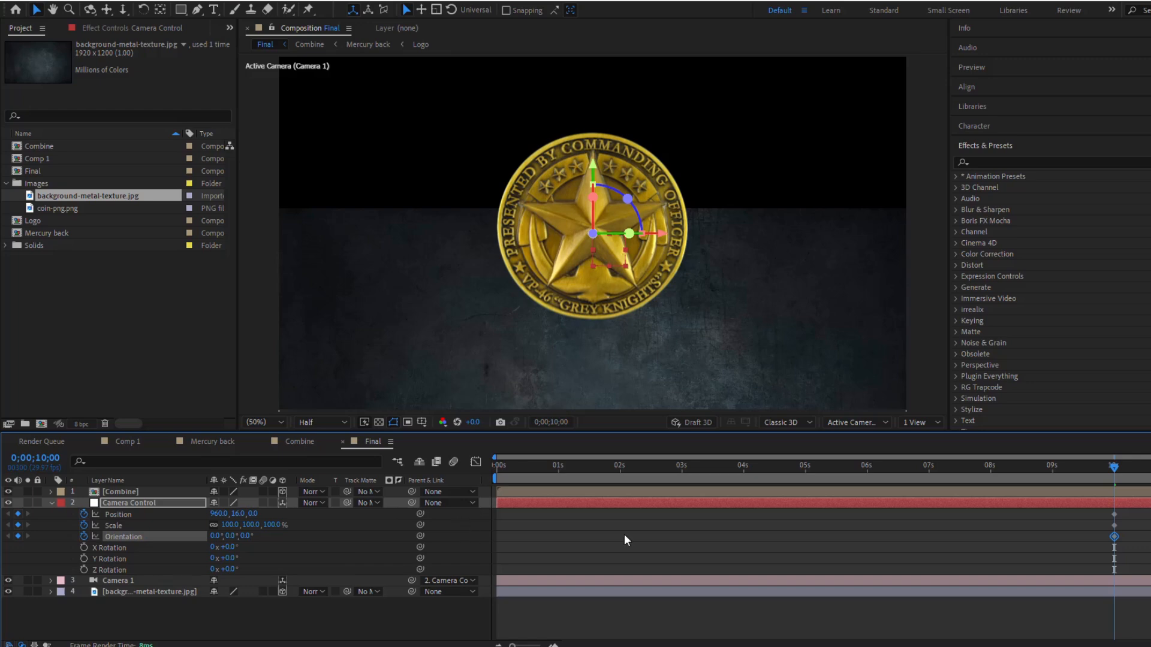
At 0;00;04;12, keyframe Camera Control with Position 960, 856, 0, Scale 150% and Orientation 43°, 28°, 0°.
left_click_drag(1114, 466, 768, 491)
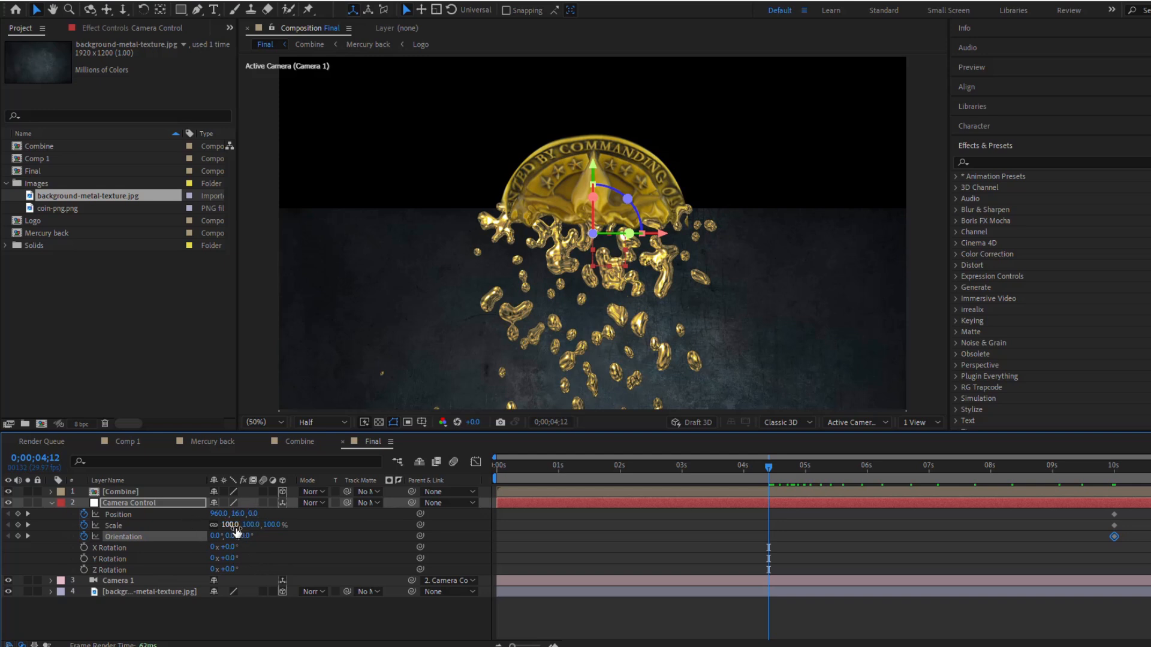
left_click_drag(232, 525, 365, 523)
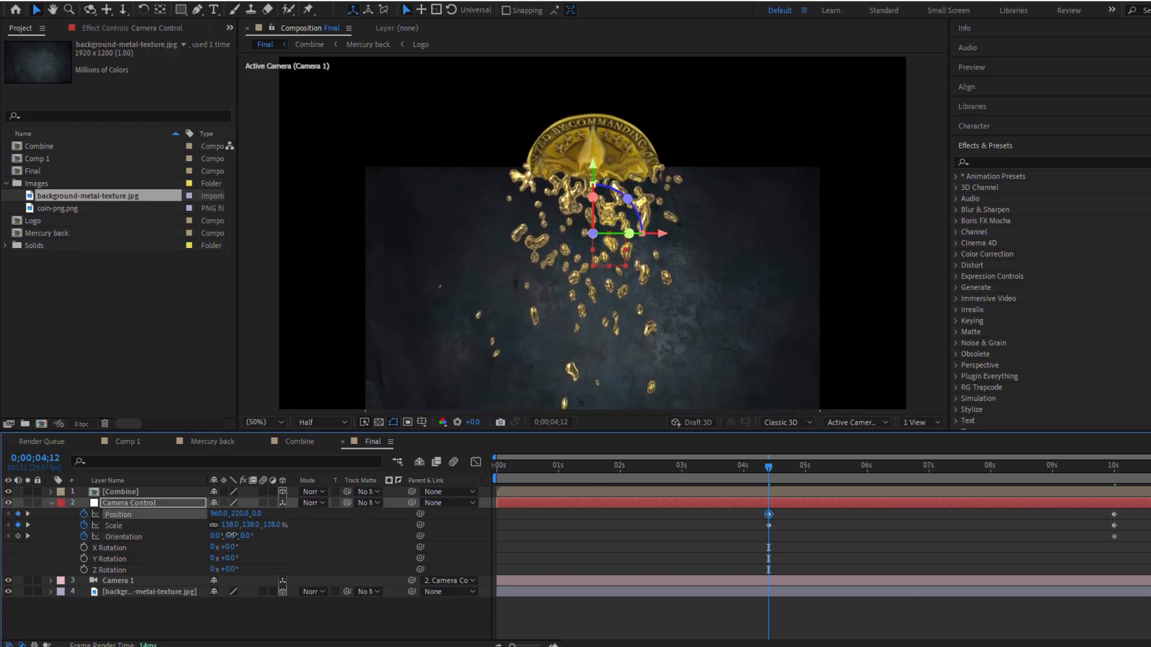
left_click_drag(229, 536, 245, 534)
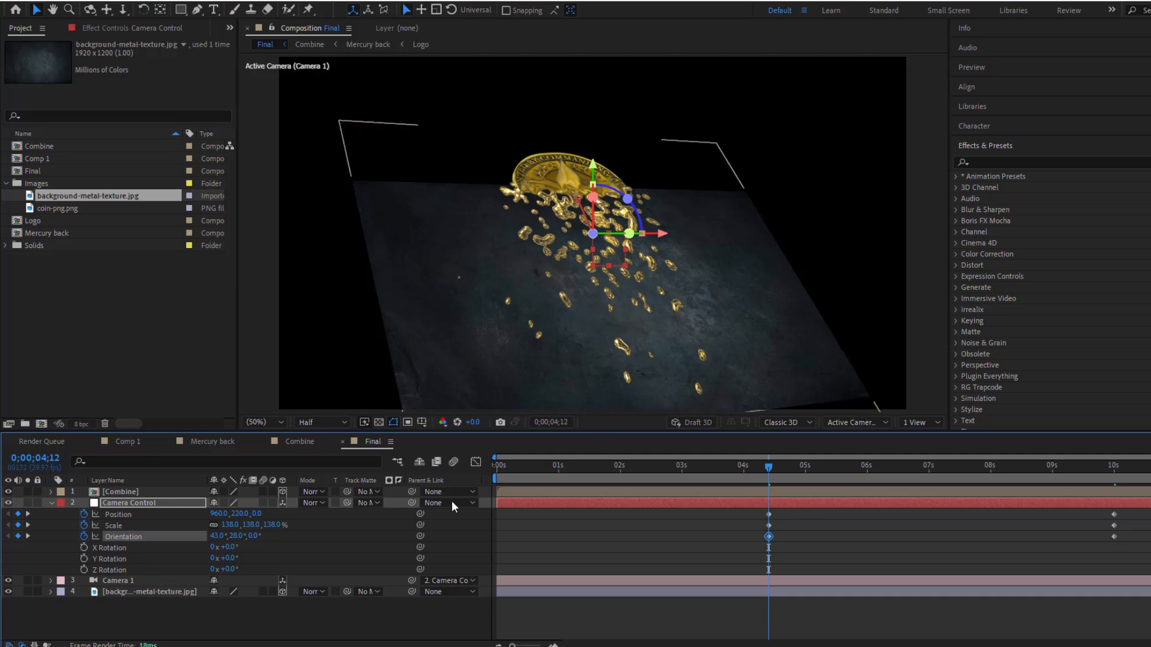
left_click_drag(250, 526, 613, 556)
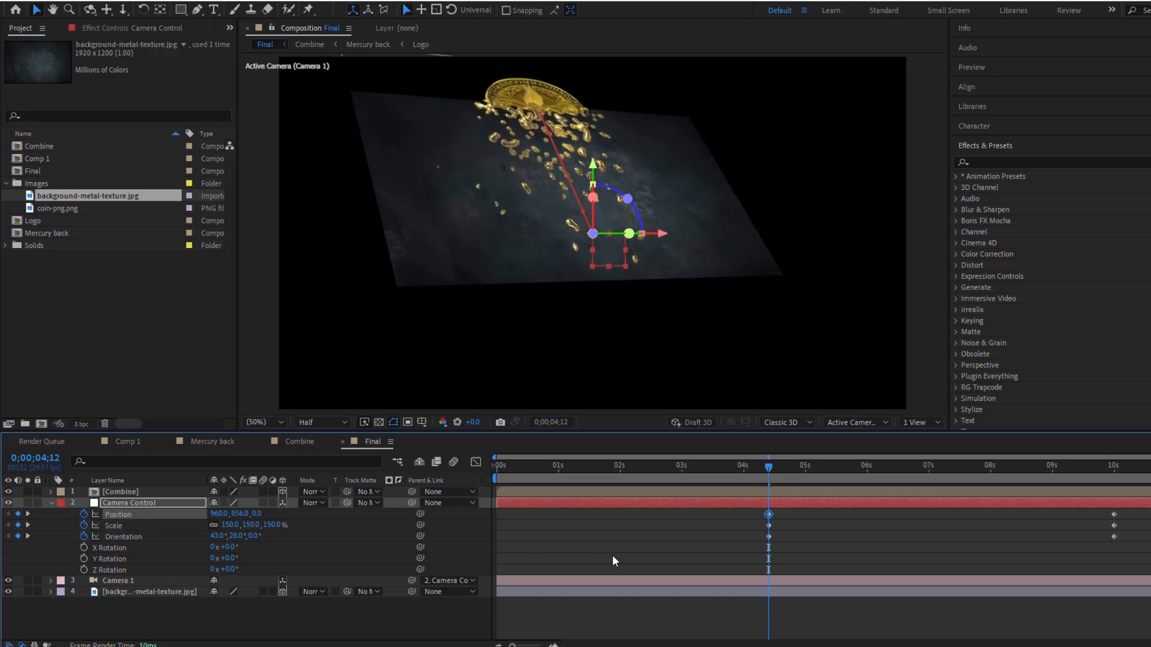
Scale the background texture layer to 300% and set its X position to 1741 so it fills the frame.
left_click(136, 591)
key("s")
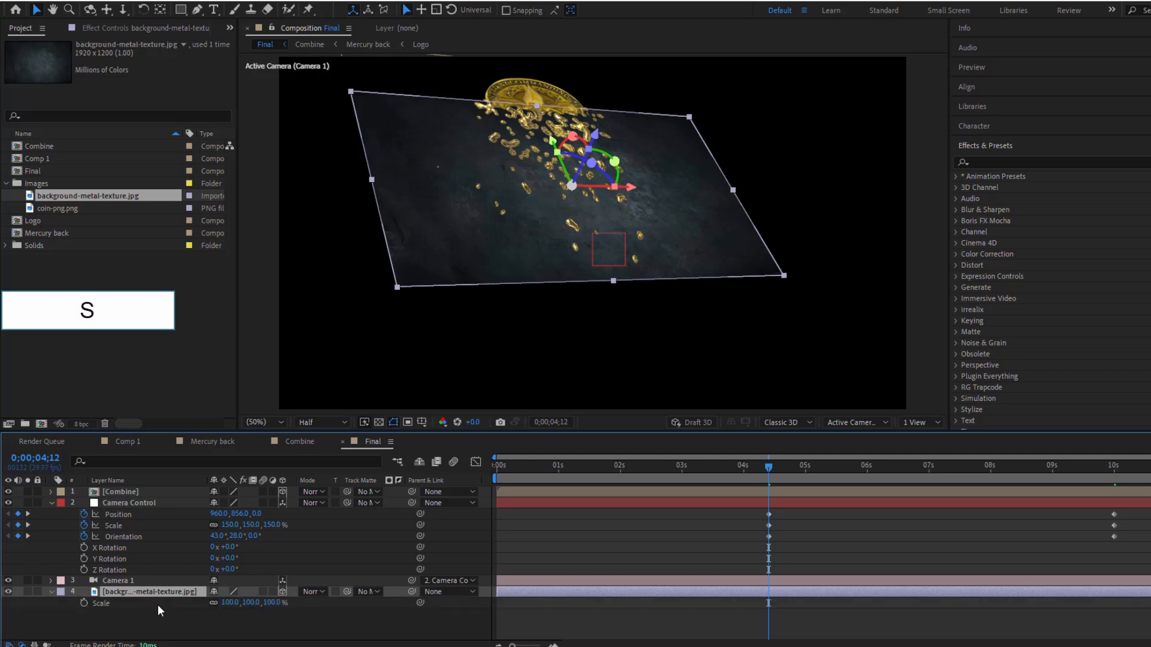
left_click(234, 604)
type("300")
key("Return")
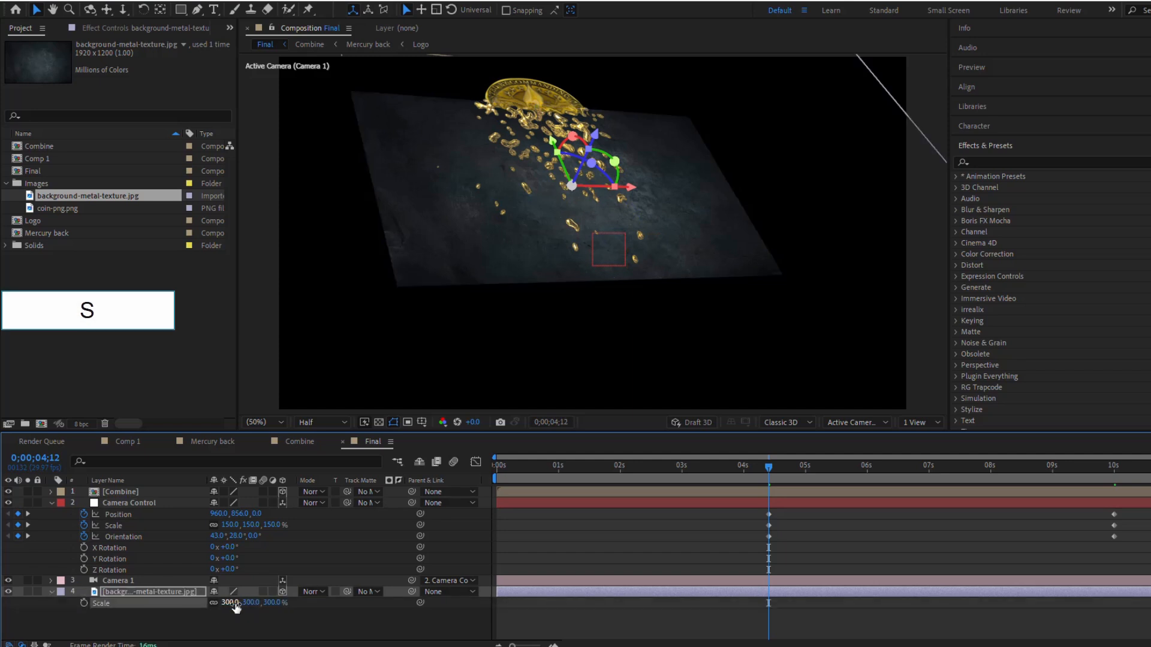
key("p")
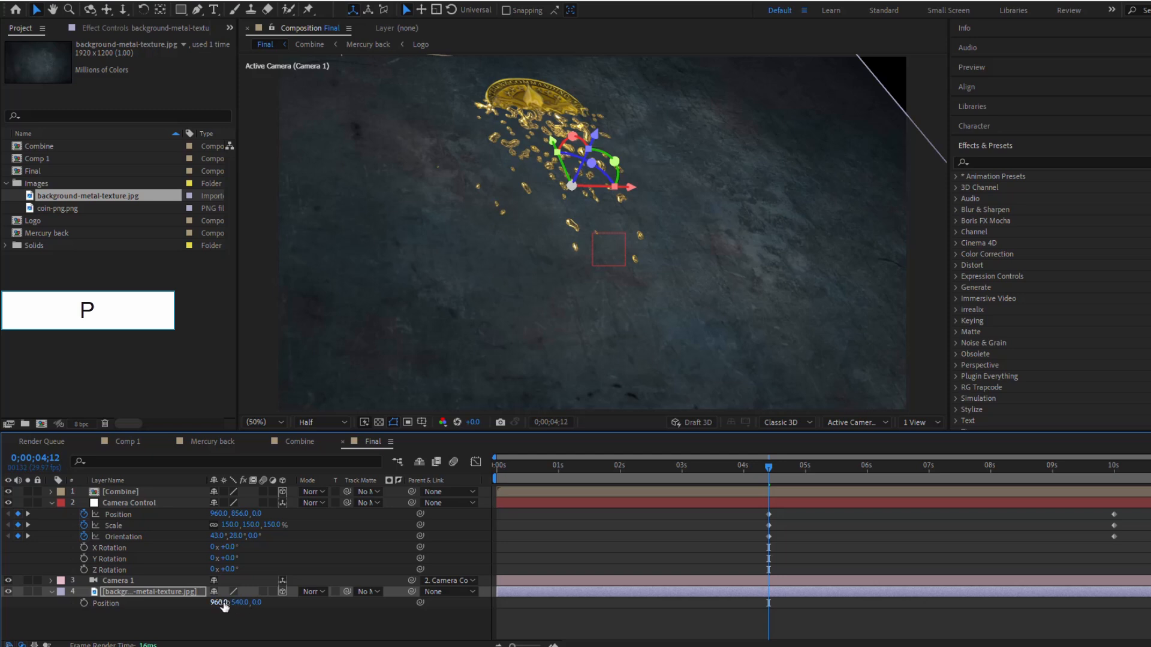
left_click_drag(219, 603, 738, 610)
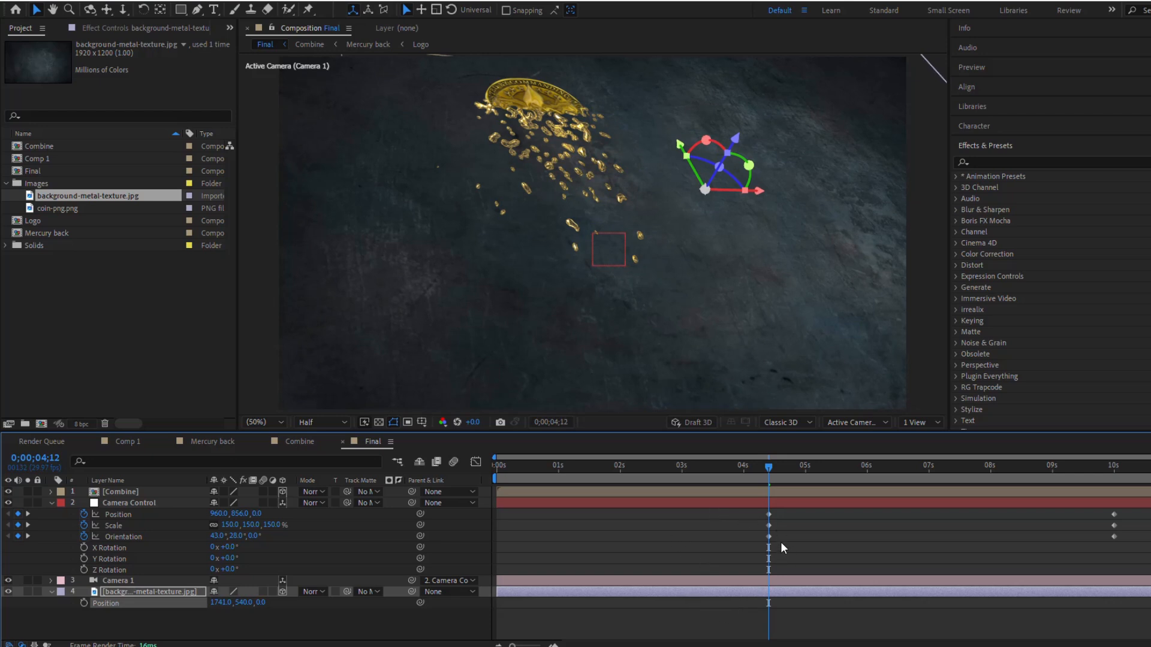
Move Camera Control's first Position, Scale and Orientation keyframes earlier, to about 0.7 seconds, previewing the motion.
left_click_drag(780, 542, 556, 524)
key("j")
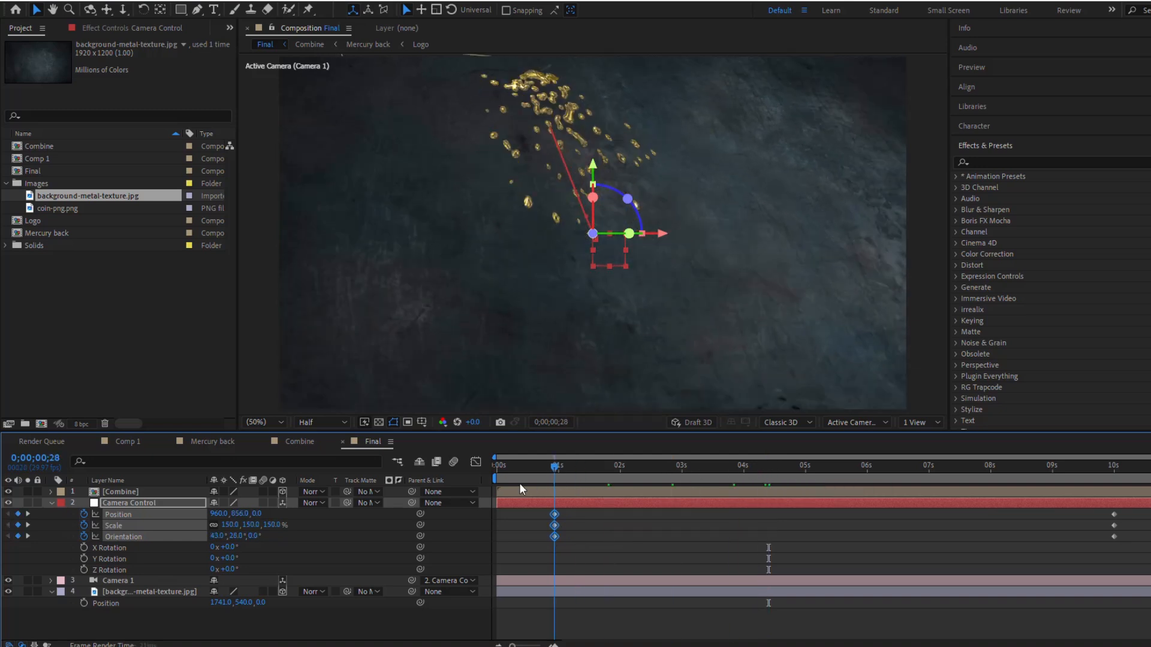
key("space")
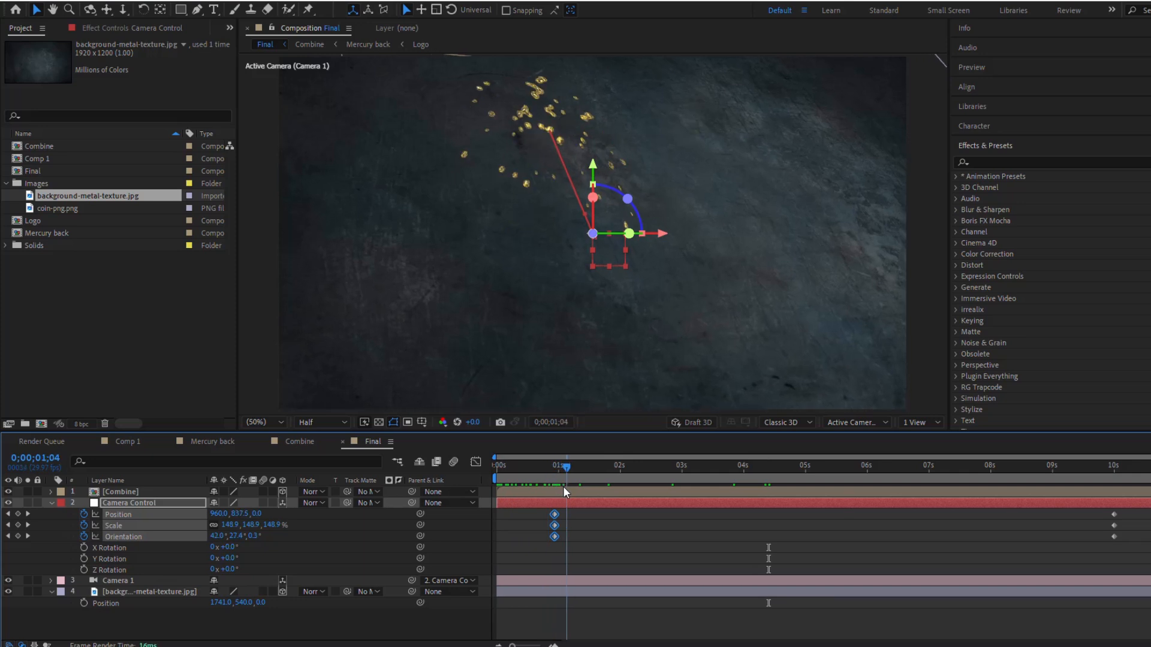
left_click_drag(555, 525, 540, 524)
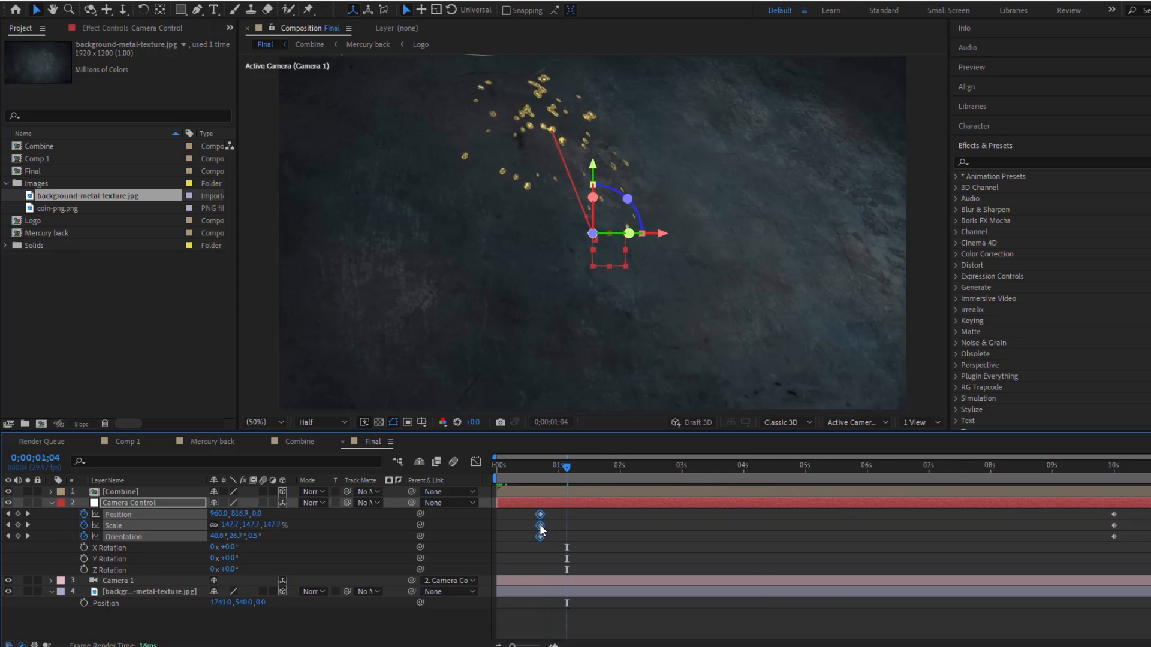
Add Position, Scale and Orientation keyframes to Camera Control at 0;00;05;07 and move them to about 6.5 seconds.
left_click_drag(566, 470, 818, 508)
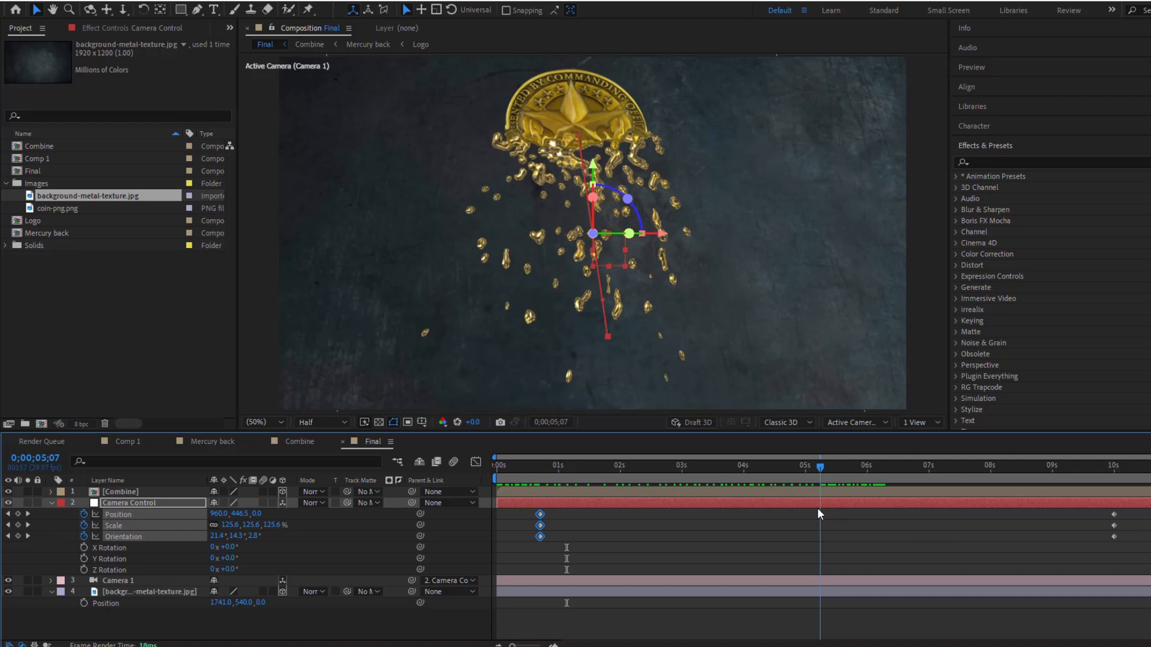
left_click(18, 514)
left_click(18, 525)
left_click(18, 536)
left_click_drag(819, 514, 908, 521)
Apply Easy Ease to all Camera Control keyframes, preview the camera move, and go to 0;00;06;02.
left_click_drag(1133, 547, 528, 513)
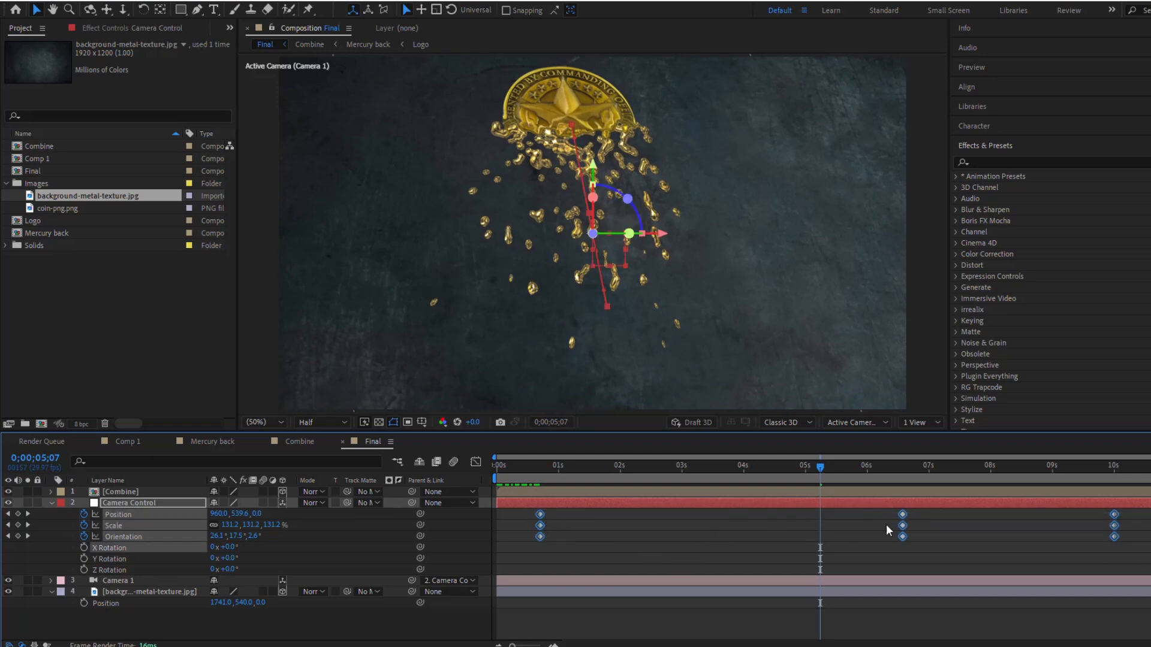
right_click(902, 517)
mouse_move(935, 505)
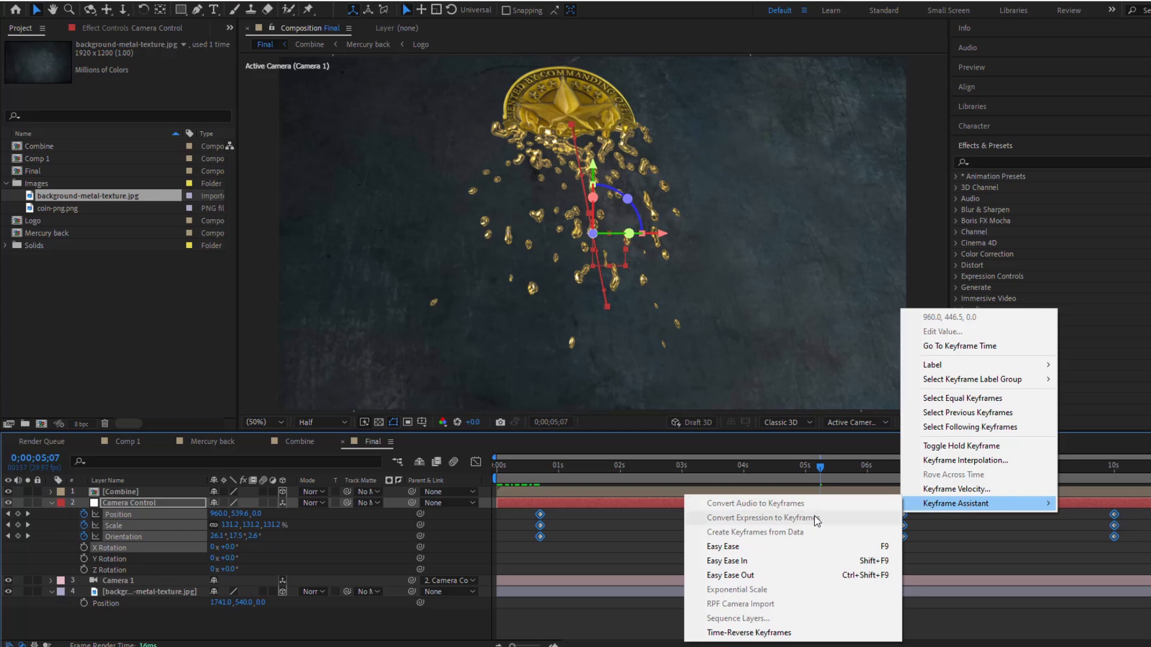
left_click(743, 547)
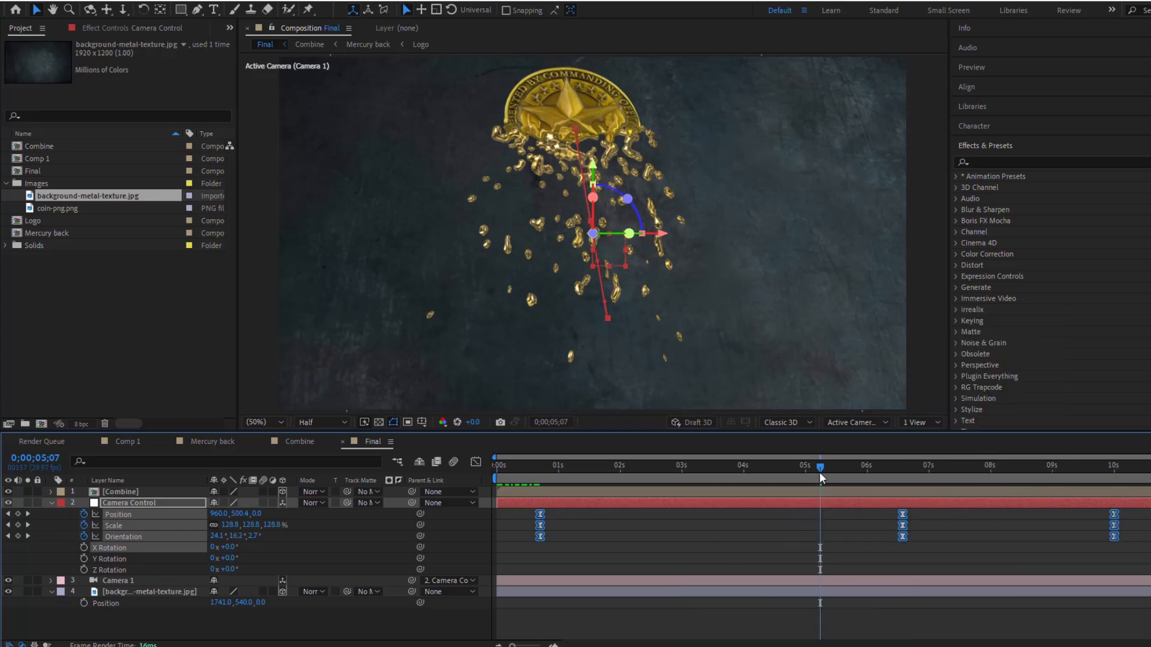
left_click_drag(818, 465, 570, 466)
key("space")
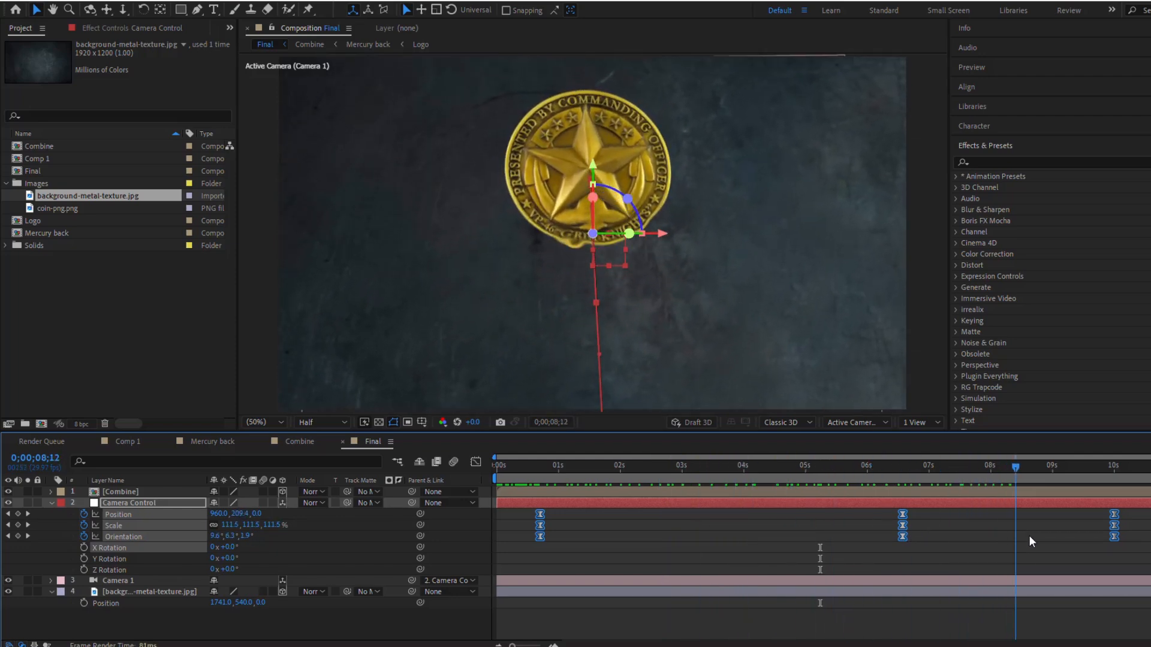
left_click_drag(1118, 535, 868, 541)
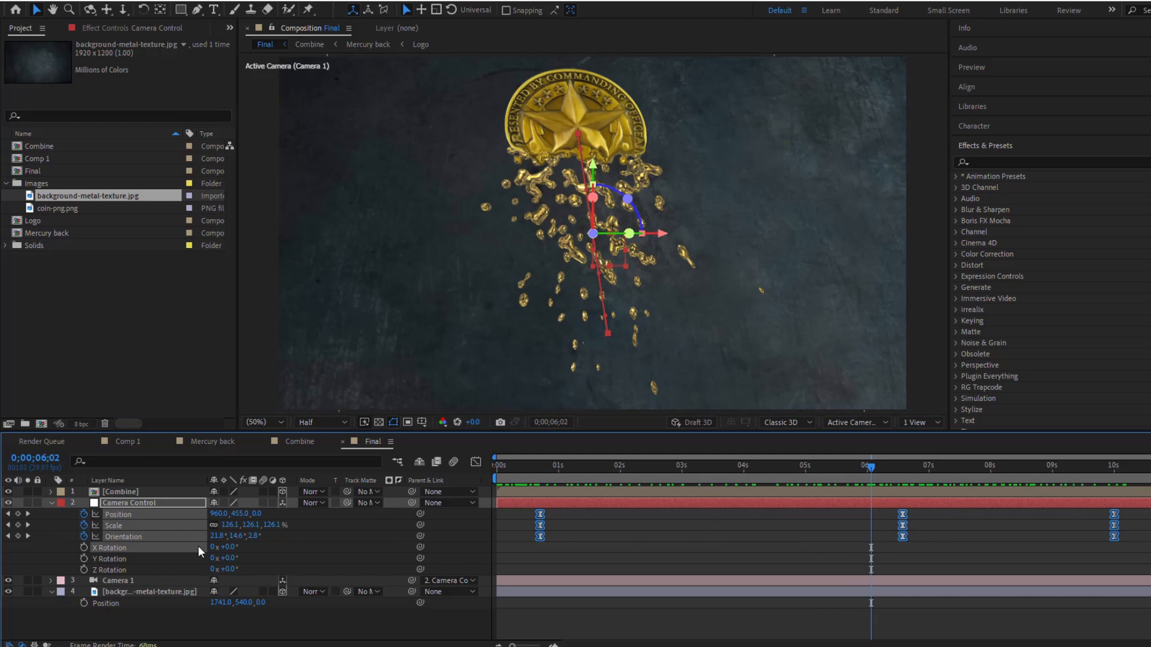
Duplicate the Combine layer and rename the lower copy Shadow.
left_click(138, 492)
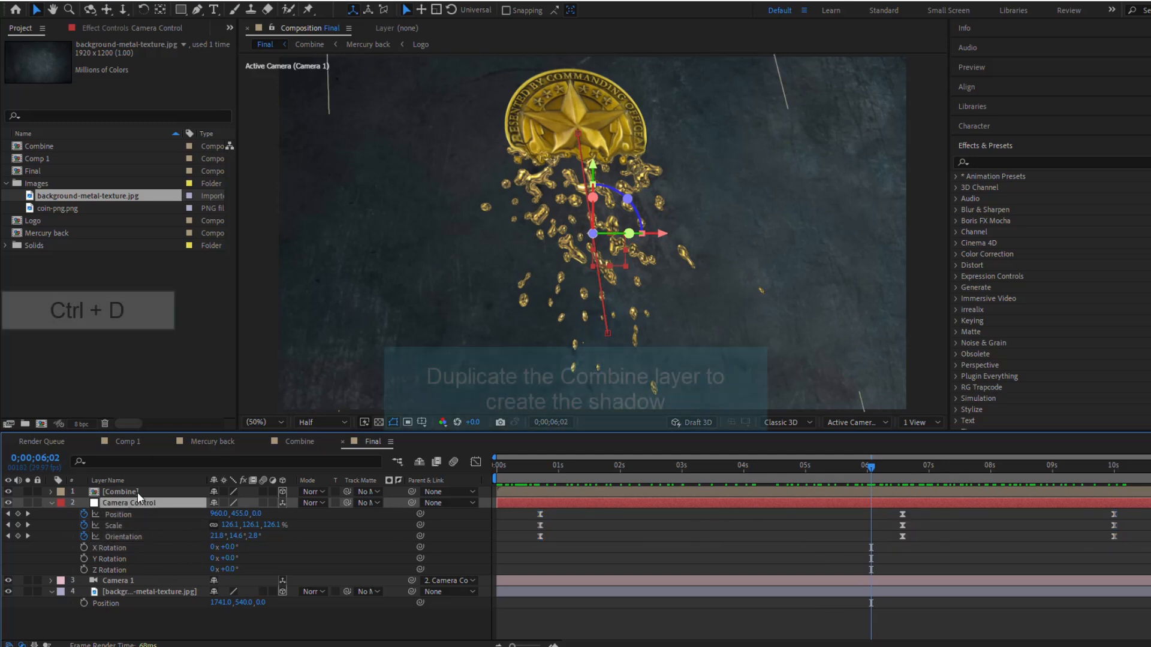
key("ctrl+d")
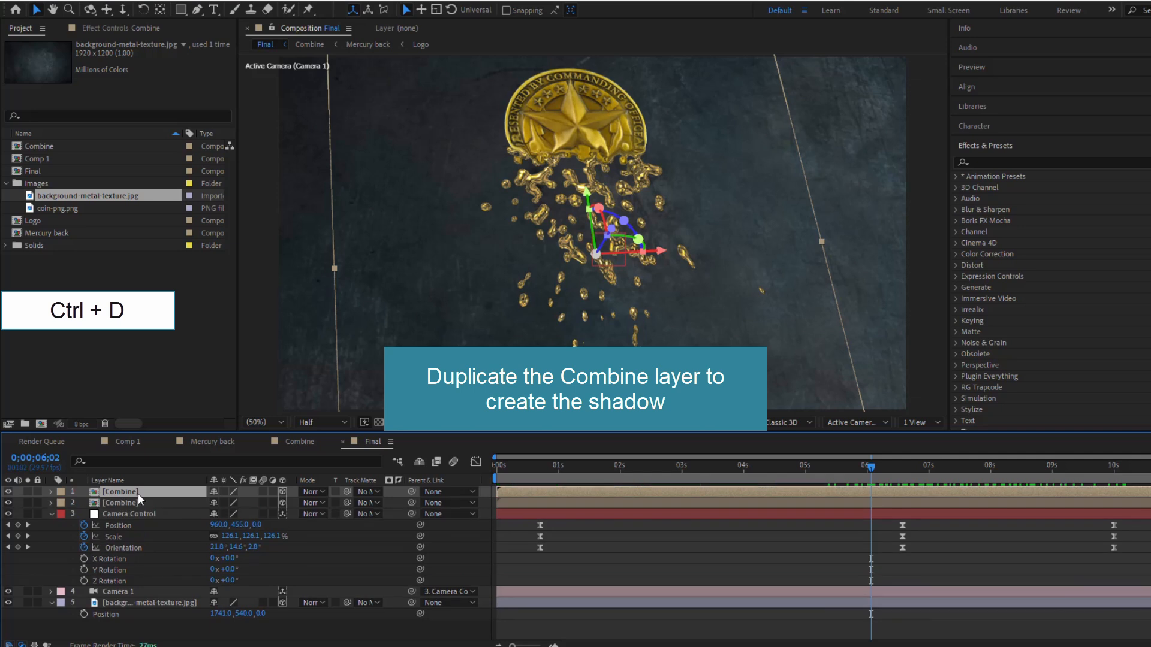
left_click(124, 502)
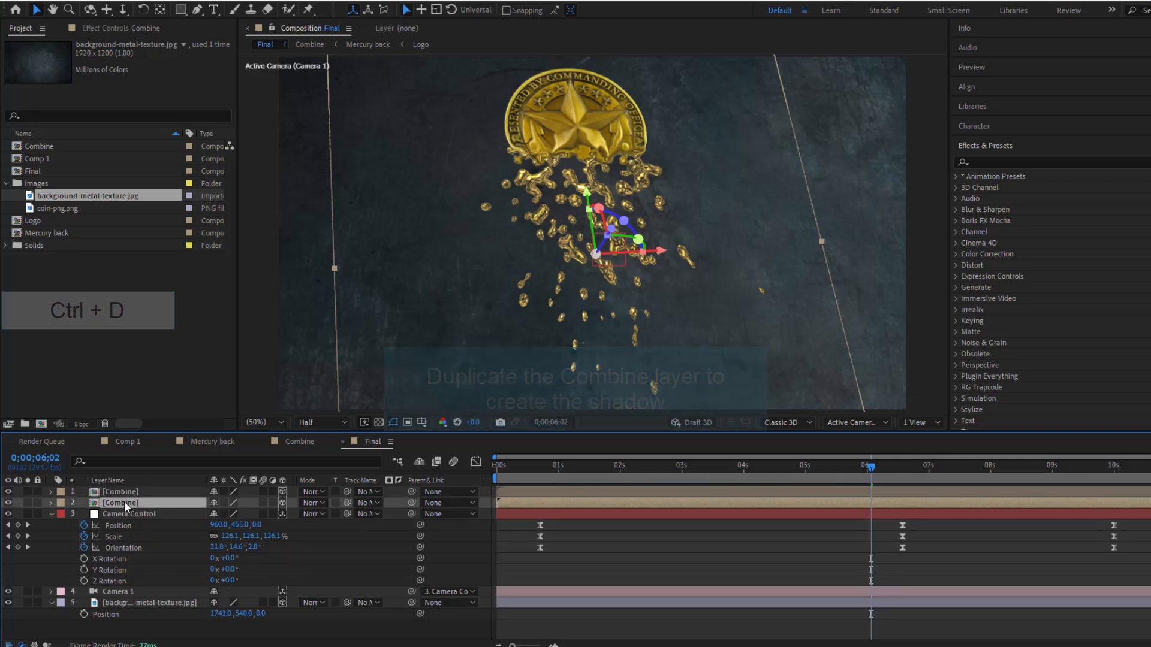
key("Return")
type("S")
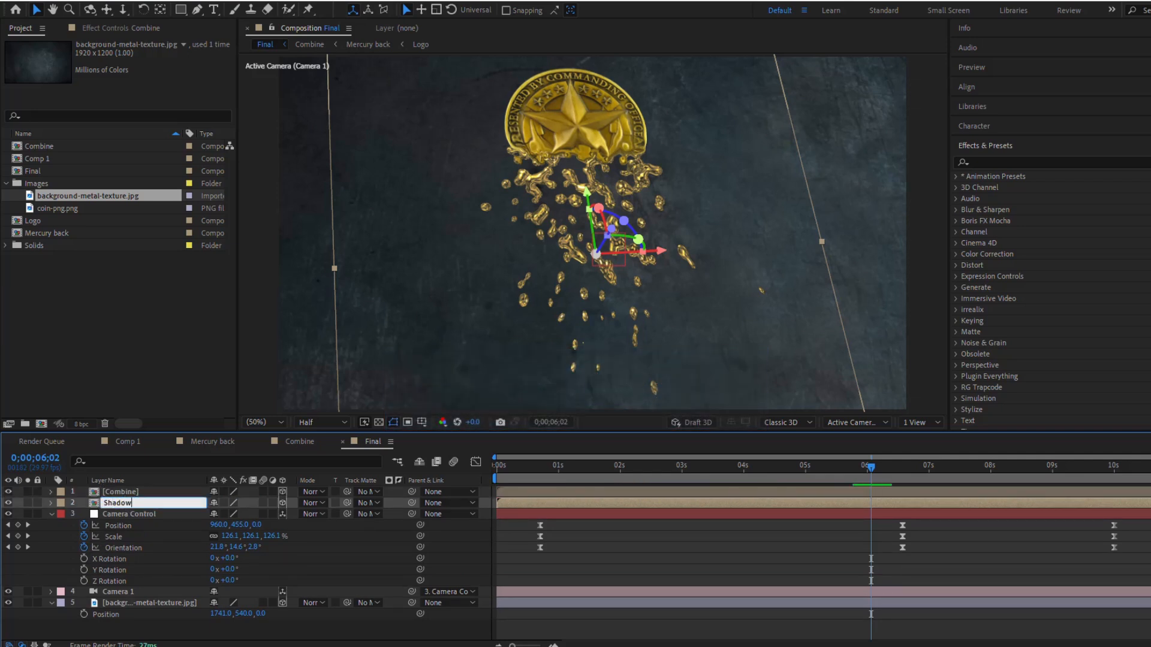
type("hadow")
key("Return")
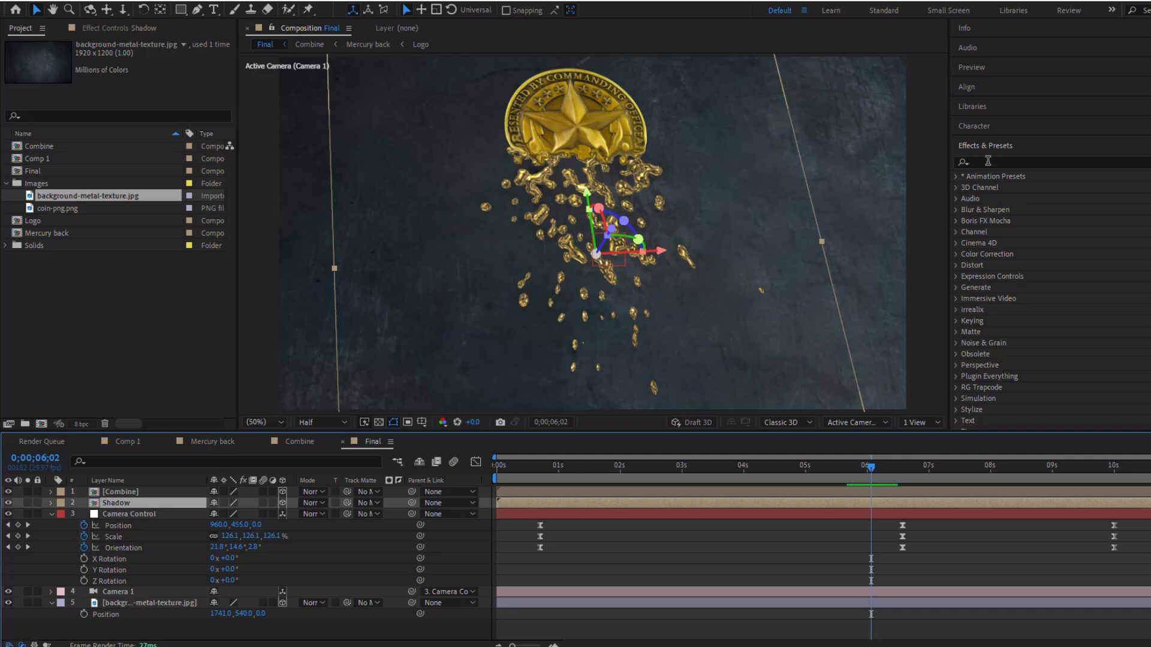
Apply the Fill effect to the Shadow layer and set its color to black.
left_click(988, 160)
type("Fill")
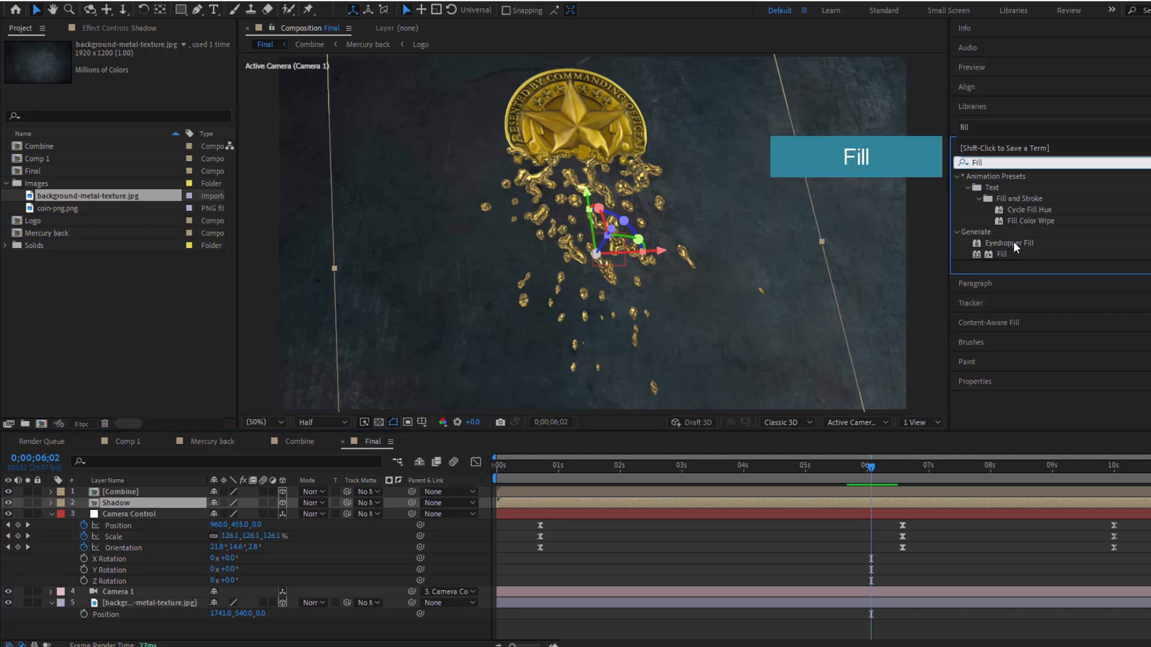
left_click_drag(1003, 254, 163, 510)
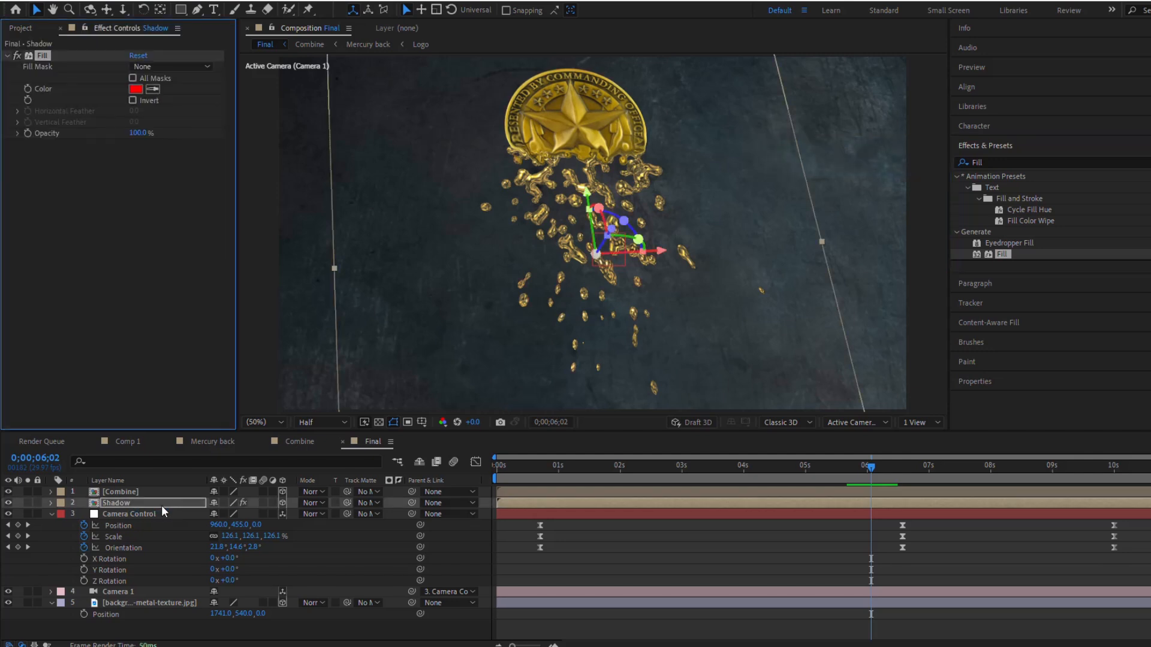
left_click(135, 89)
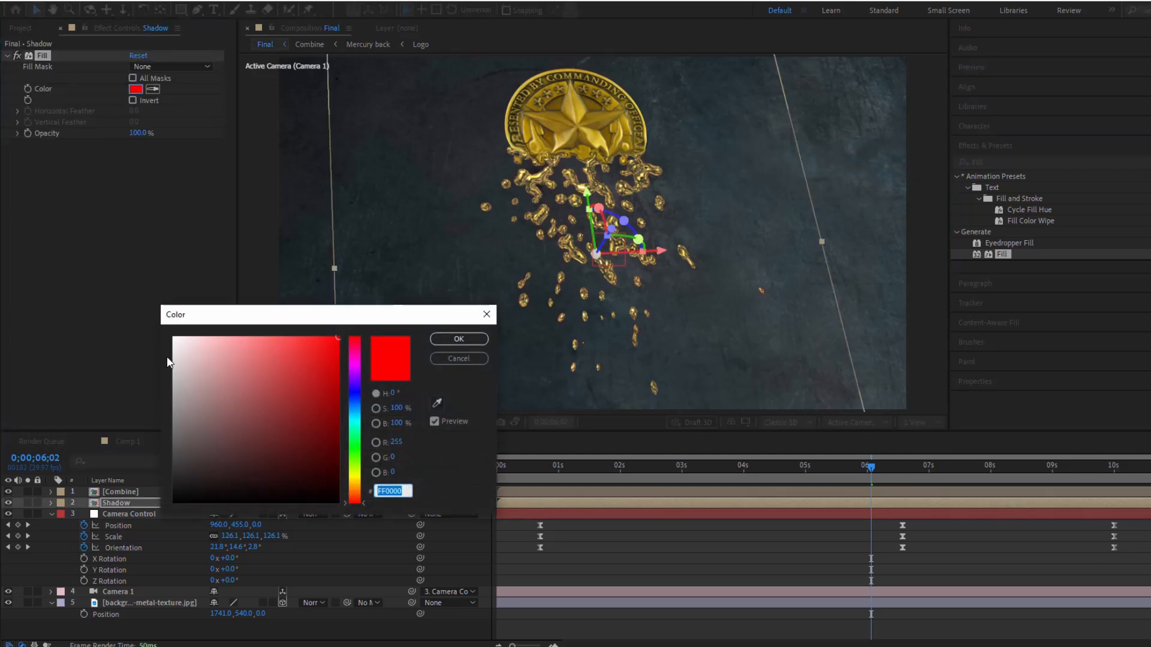
left_click_drag(210, 455, 145, 523)
left_click(458, 339)
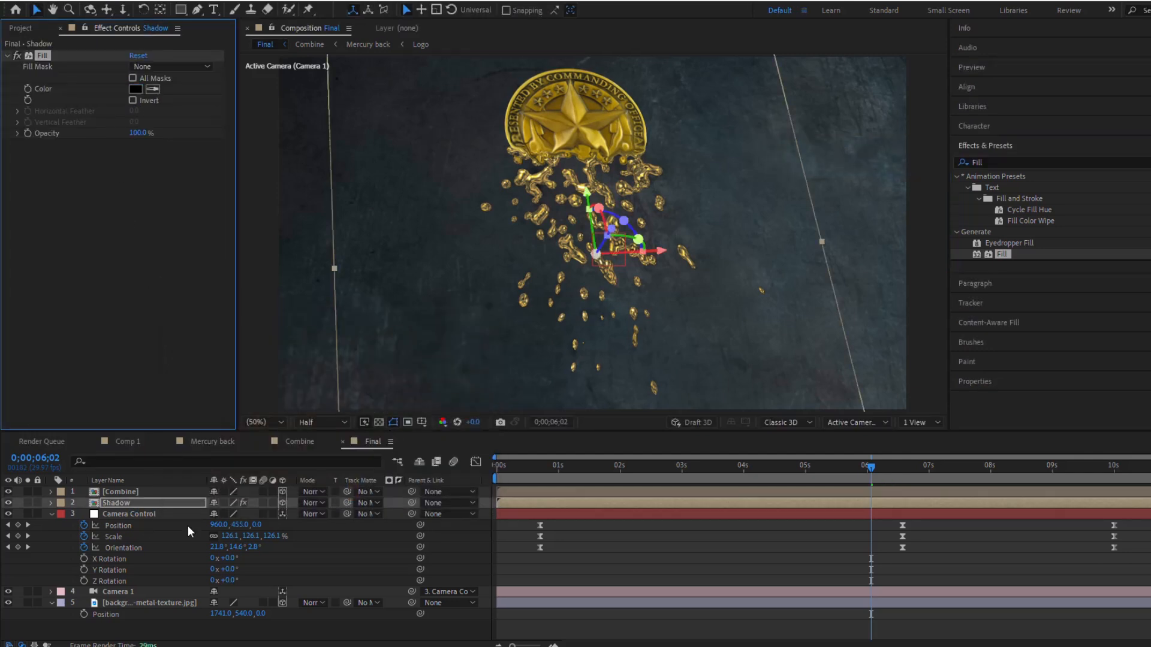
Offset the Shadow layer from the gold artwork by setting its Position to 950, 552, 0.
key("p")
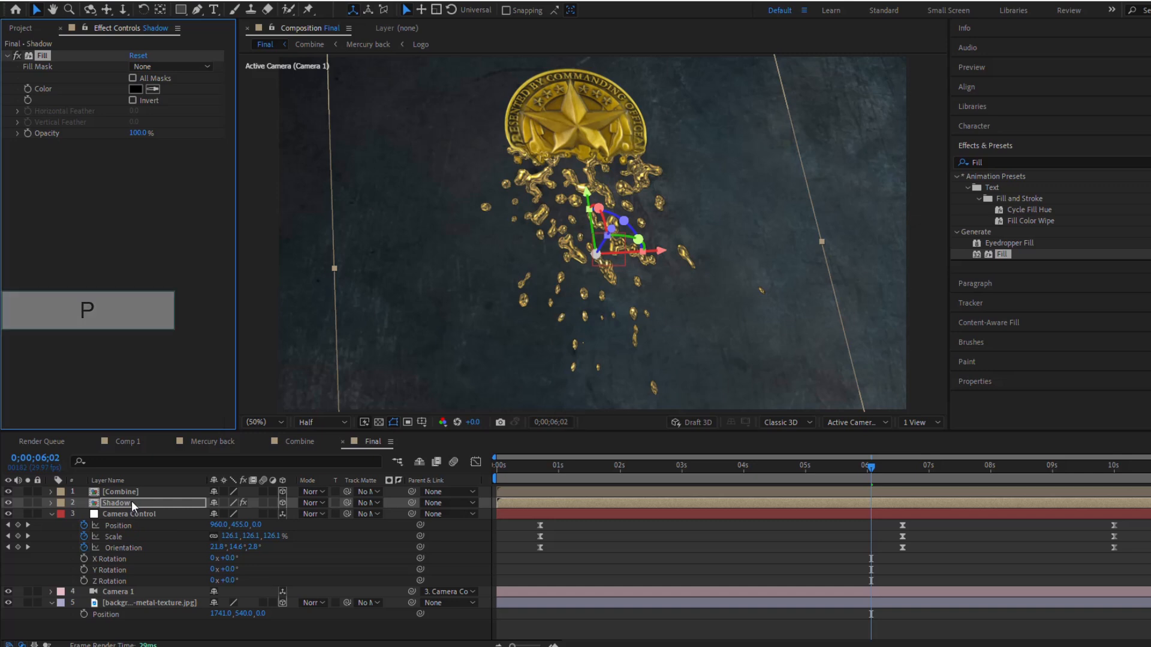
left_click(132, 501)
key("p")
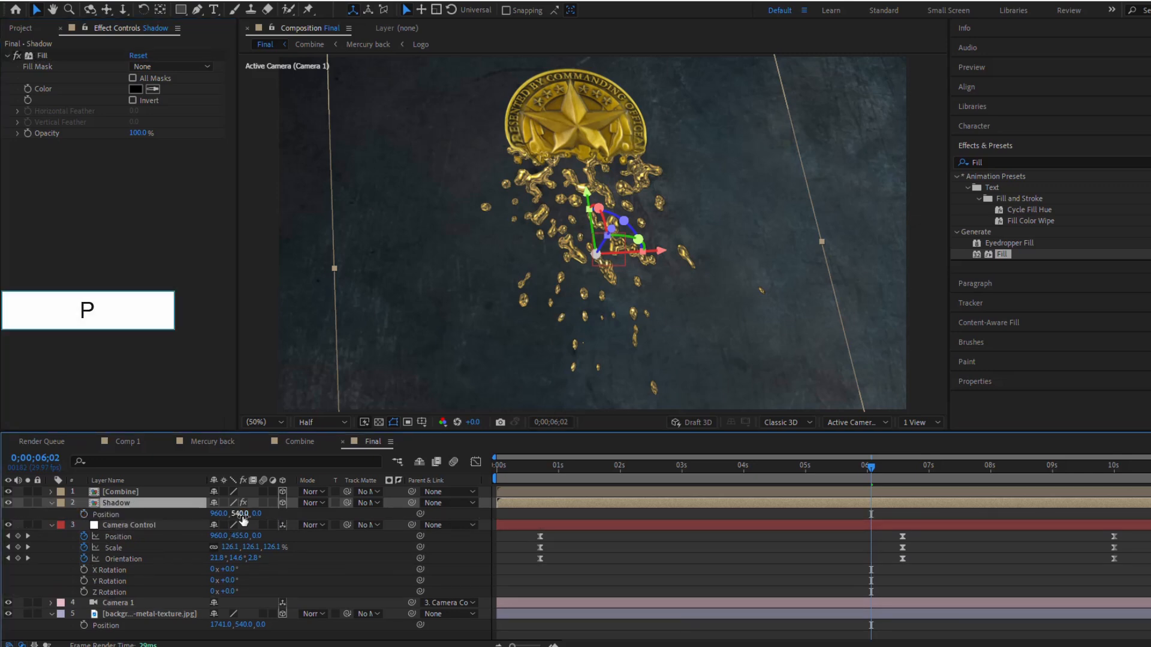
left_click_drag(237, 515, 239, 519)
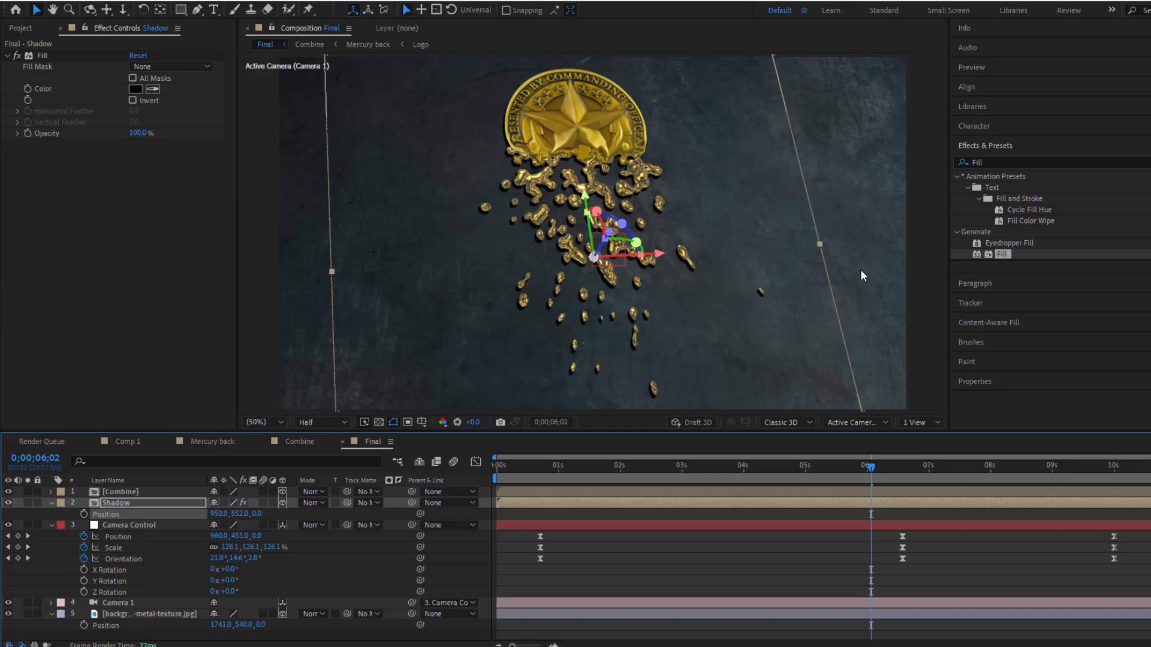
Apply the Gaussian Blur effect to the Shadow layer and set its Blurriness to 20.
left_click(996, 161)
type("Blur")
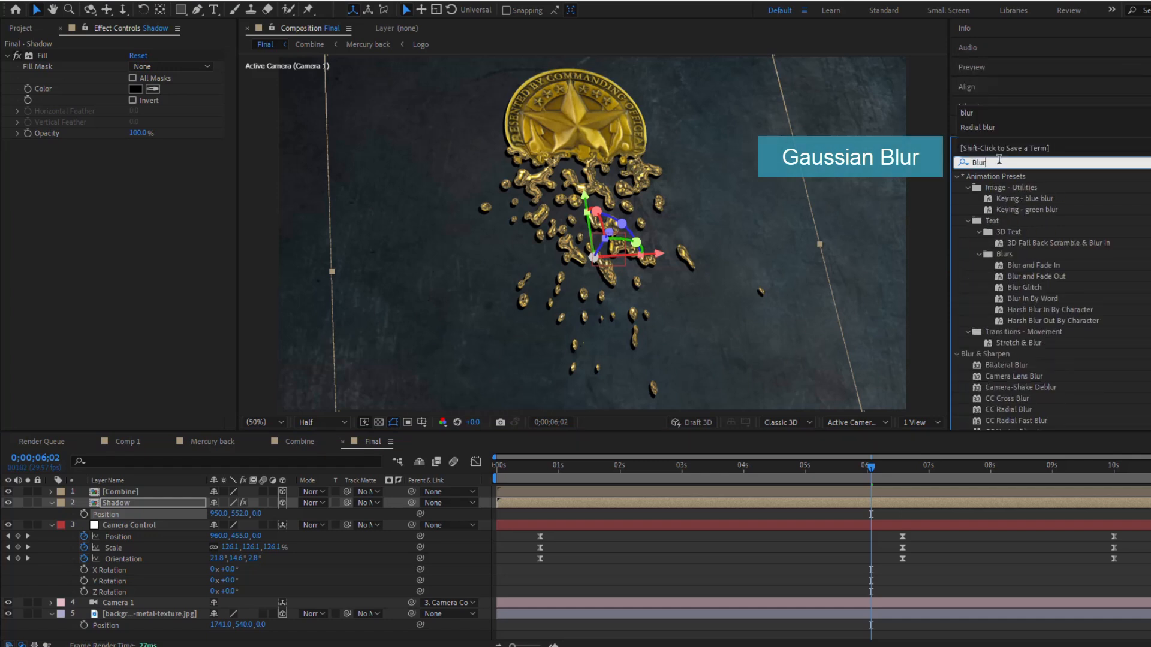
left_click_drag(1021, 365, 171, 503)
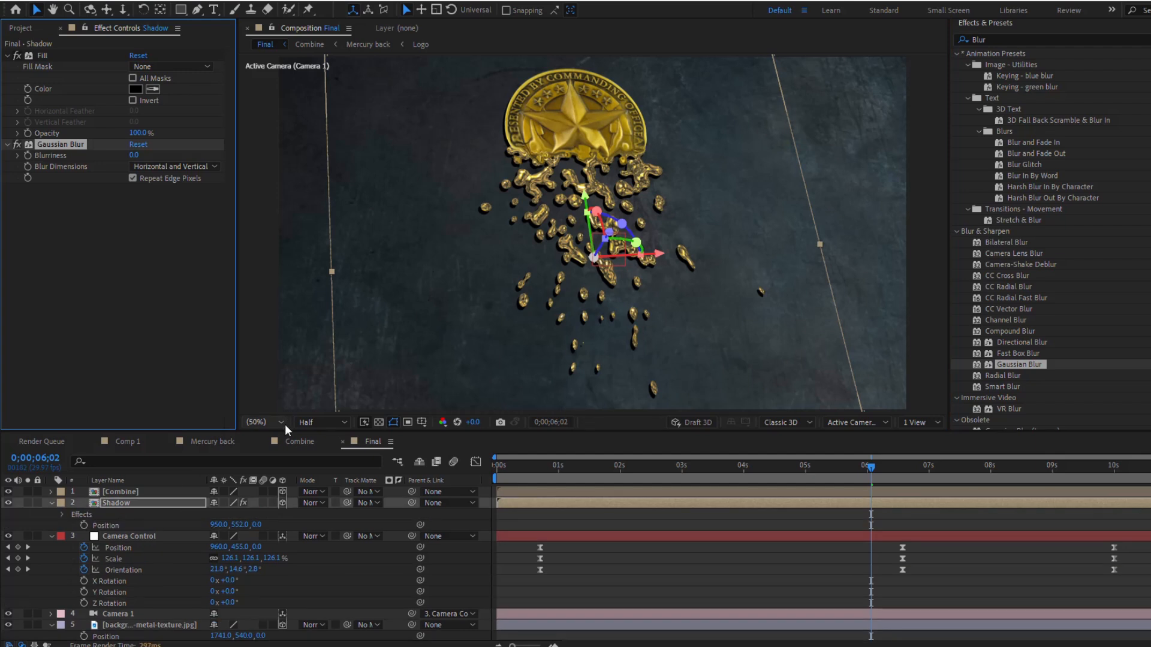
left_click(132, 155)
key("Return")
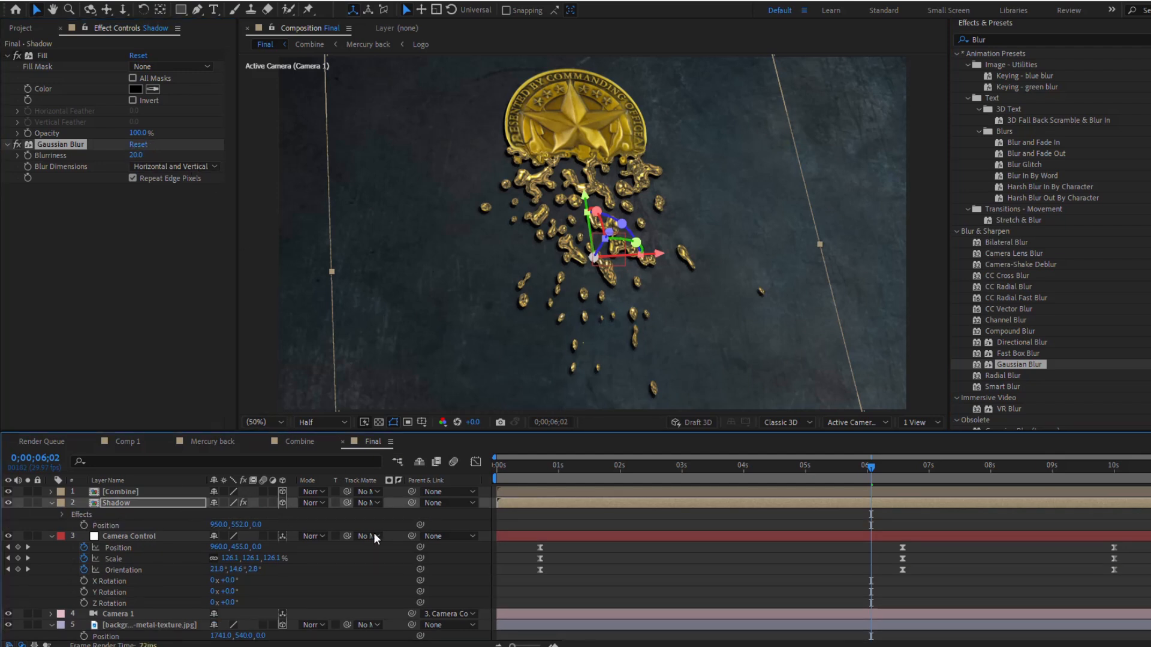
Fine-tune the Shadow layer's Position to about 950, 550, and scrub the timeline back to about 0.5 seconds.
left_click_drag(238, 525, 234, 528)
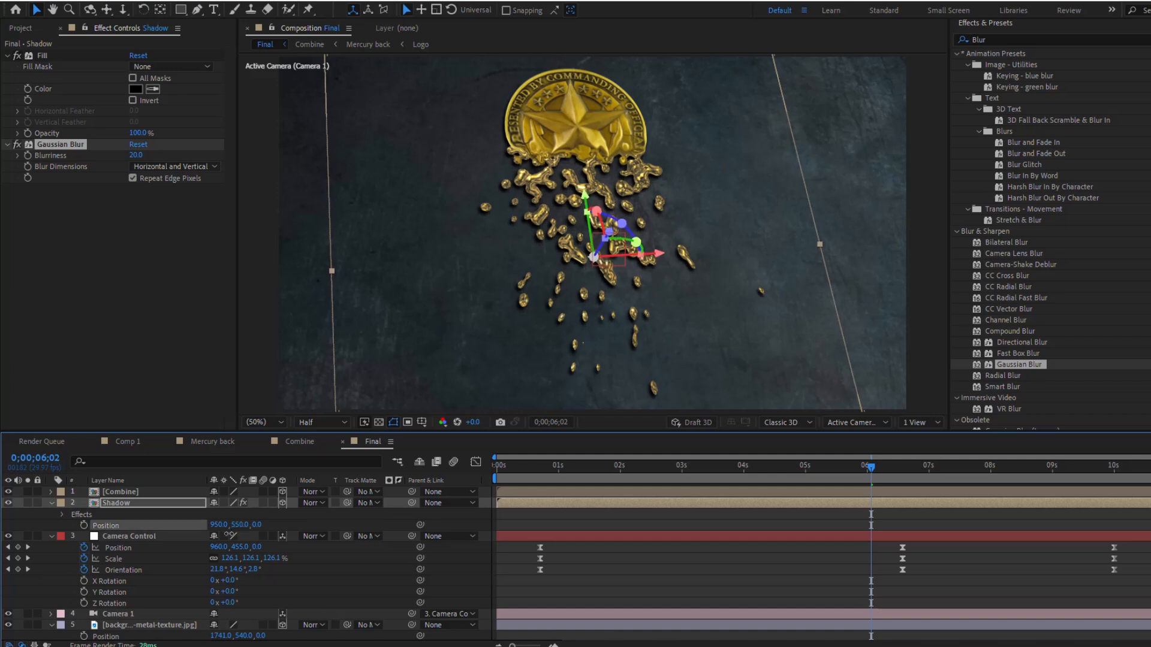
left_click_drag(213, 525, 216, 525)
left_click_drag(869, 467, 541, 495)
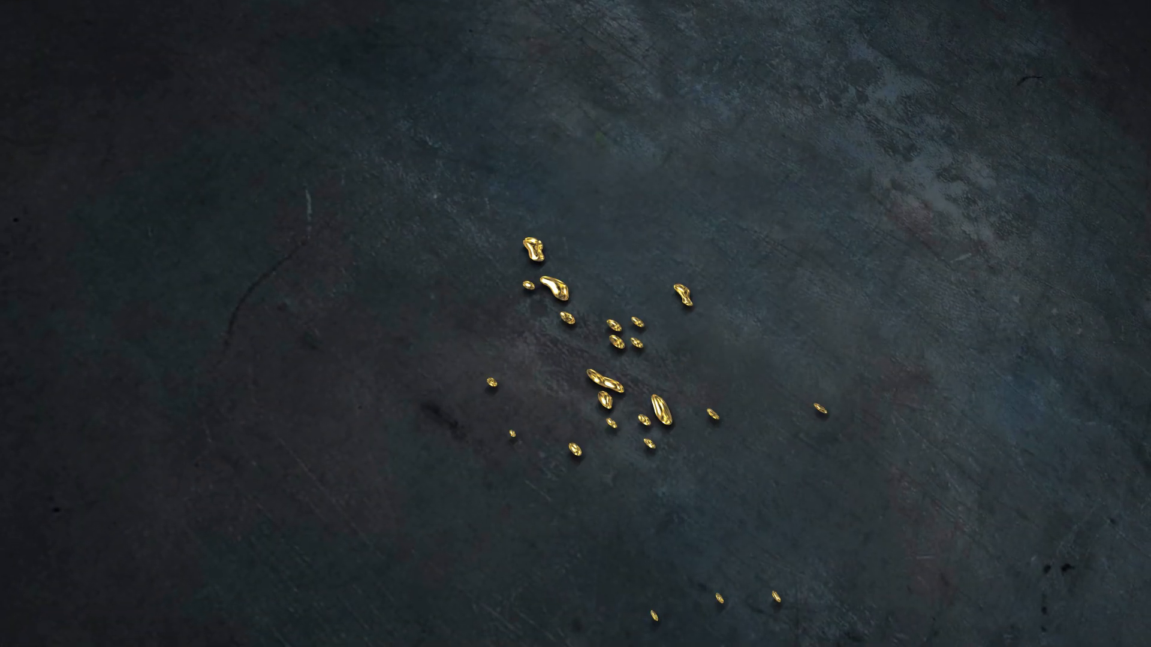